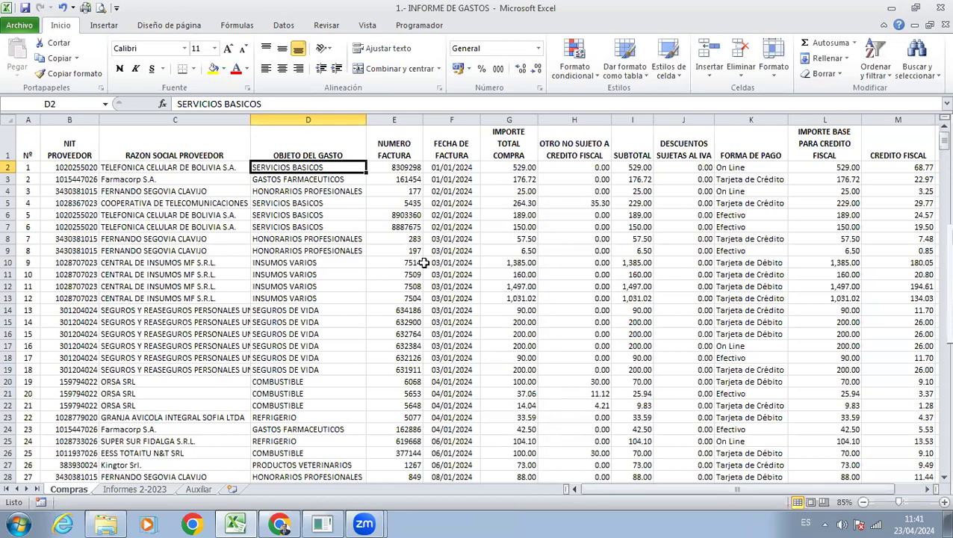
Examine the Nº column of the Compras sheet from its first record down to the last numbered record.
key(Left)
key(Left)
key(Left)
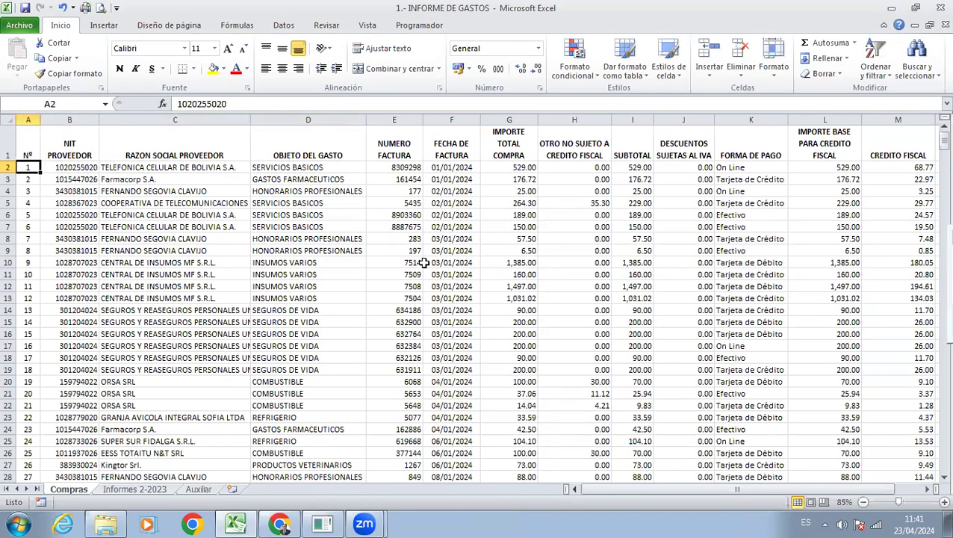
key(Down)
key(ctrl+Down)
key(Down)
key(Down)
key(Down)
key(Down)
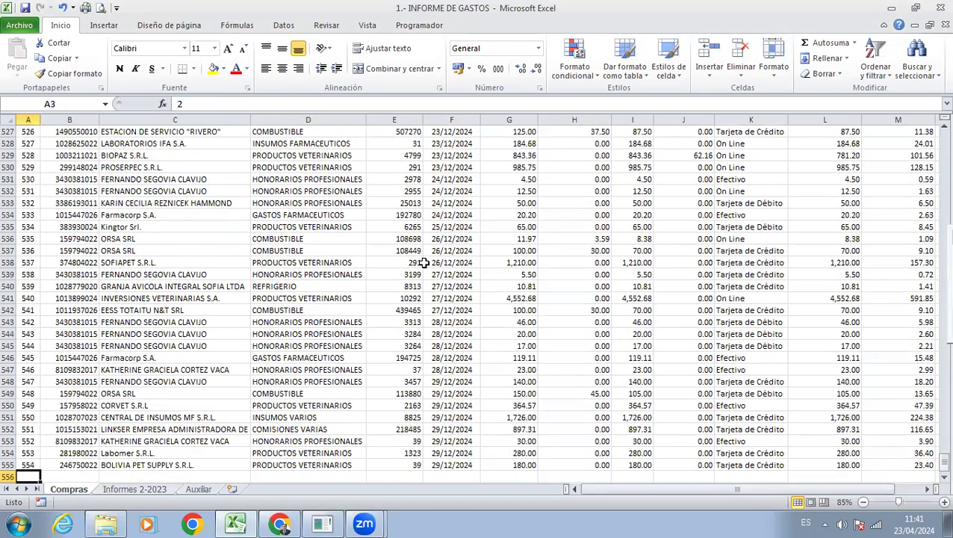
key(Down)
key(Down)
key(Down)
key(Up)
key(Up)
key(Up)
key(Up)
key(Up)
key(Up)
key(Up)
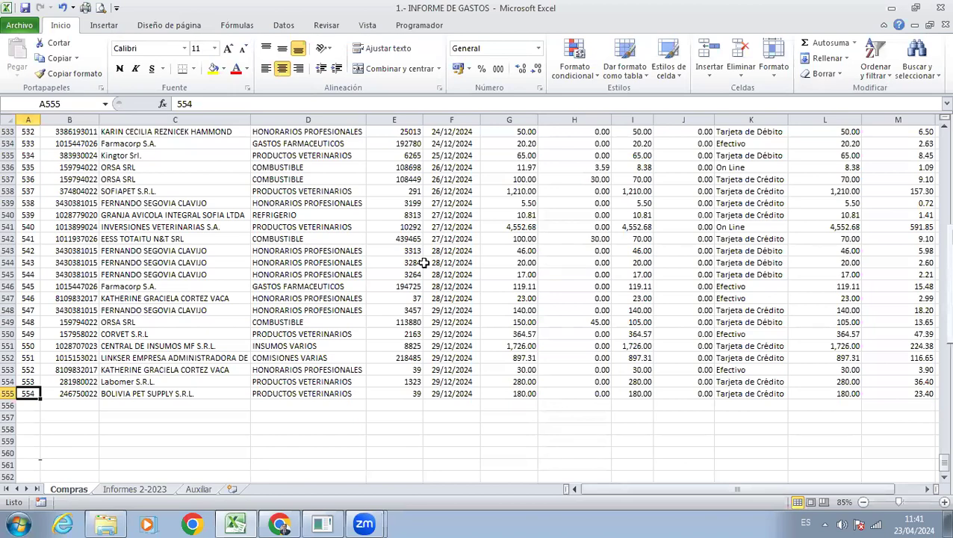
Return to the first record and review the columns NIT PROVEEDOR through FECHA DE FACTURA, selecting each whole column in turn.
key(ctrl+Home)
key(Down)
key(Down)
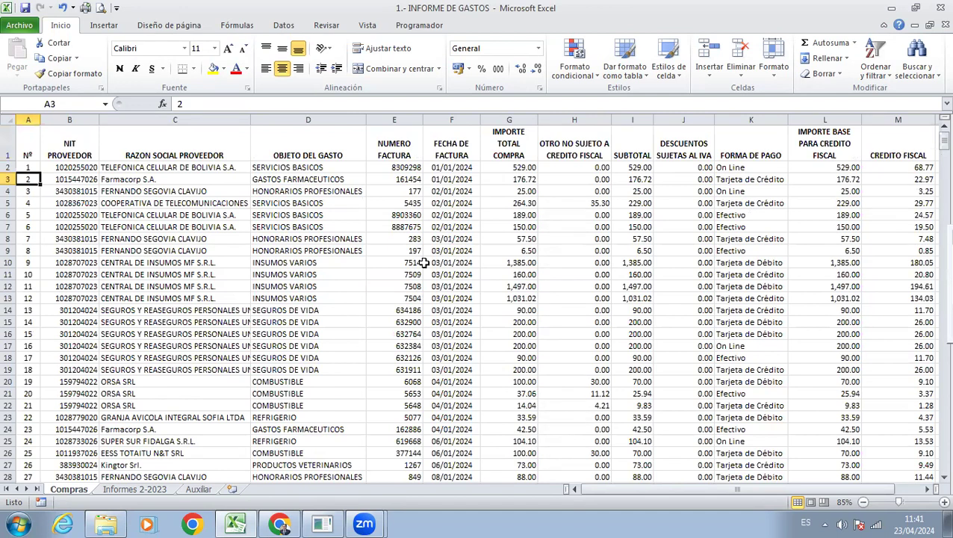
key(Up)
key(Right)
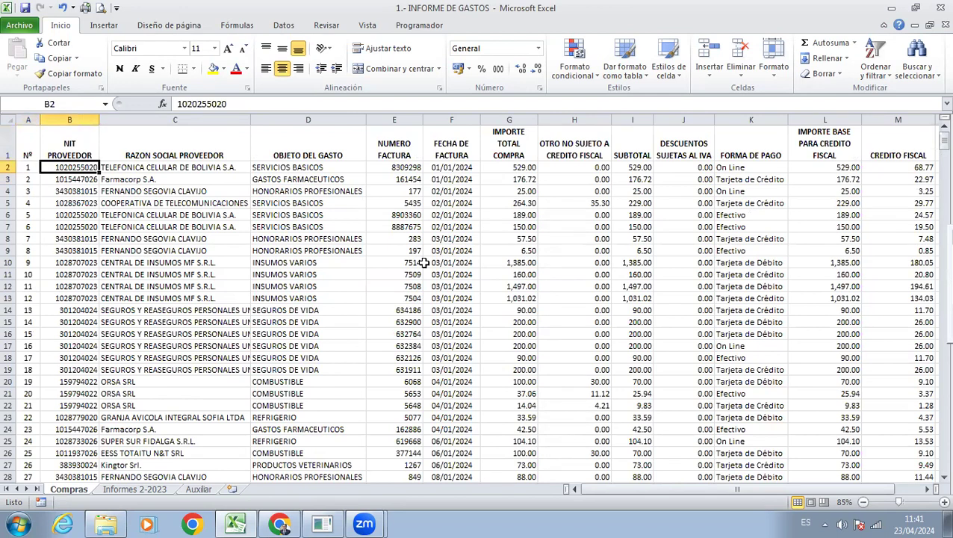
key(ctrl+space)
key(Right)
key(ctrl+space)
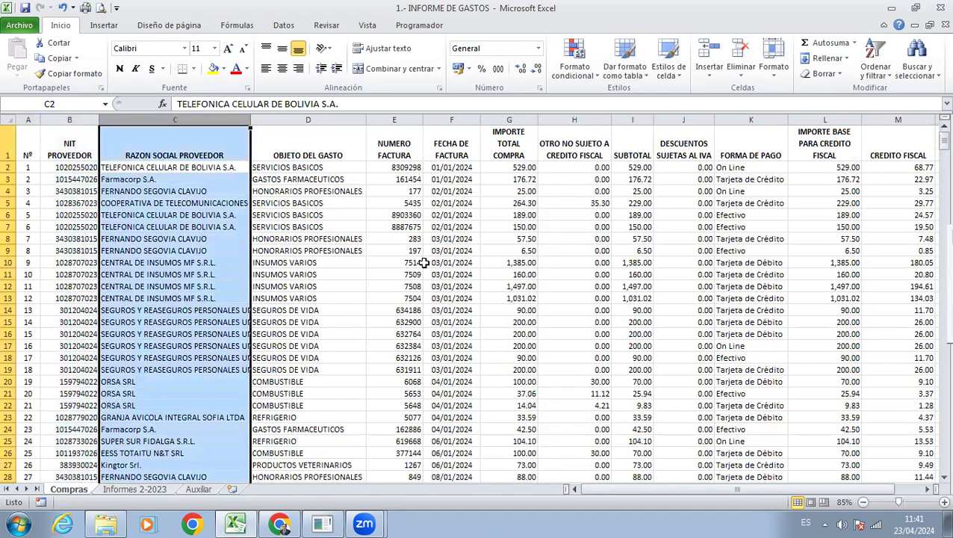
key(Right)
key(ctrl+space)
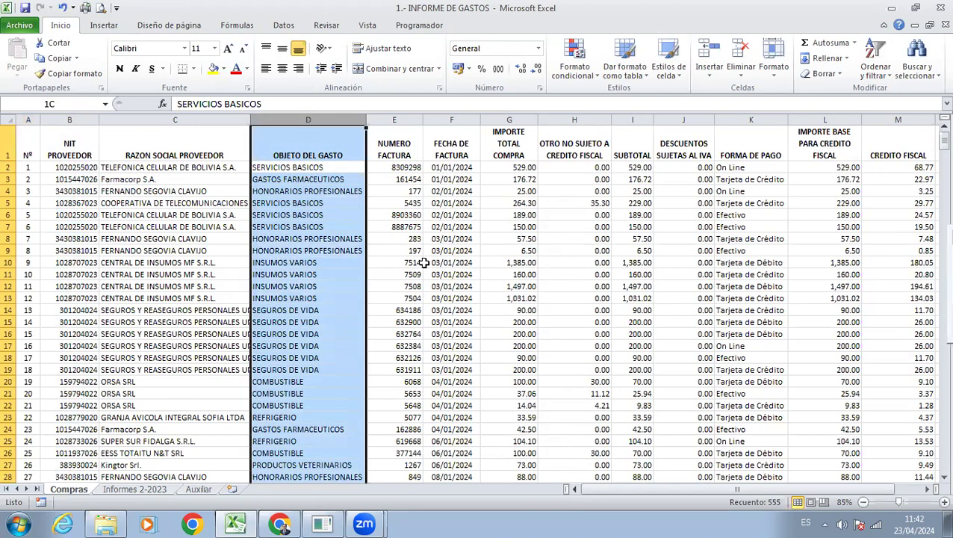
key(Right)
key(ctrl+space)
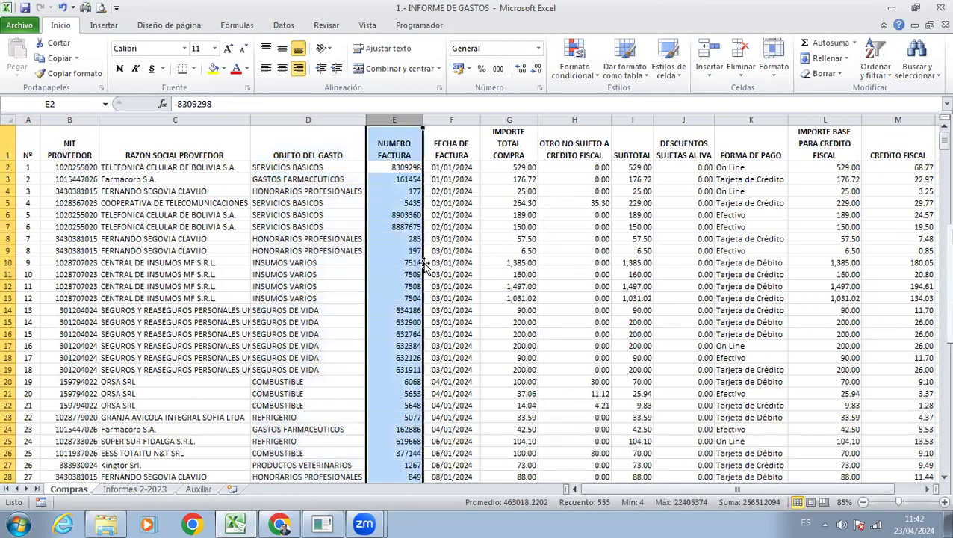
key(Right)
key(ctrl+space)
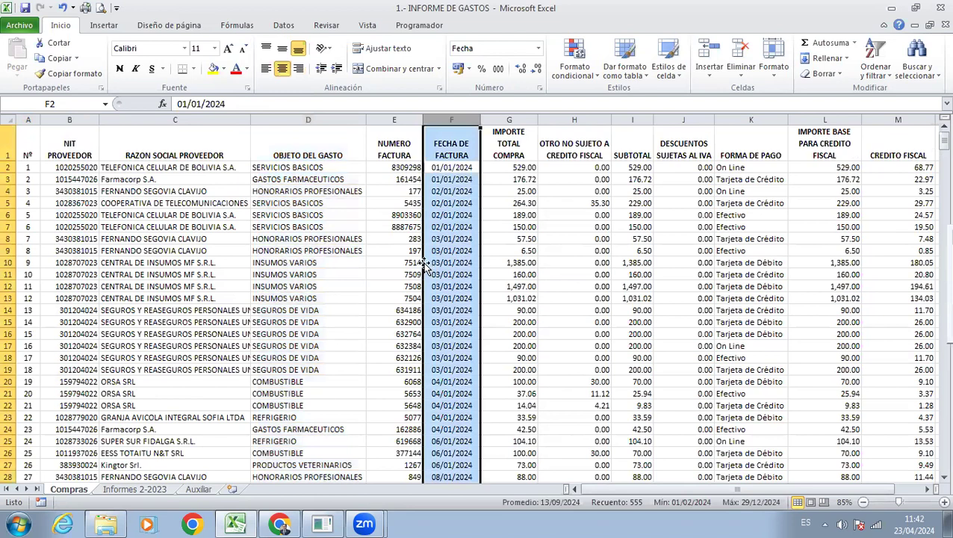
Review the columns IMPORTE TOTAL COMPRA through CREDITO FISCAL, selecting each whole column in turn.
key(Right)
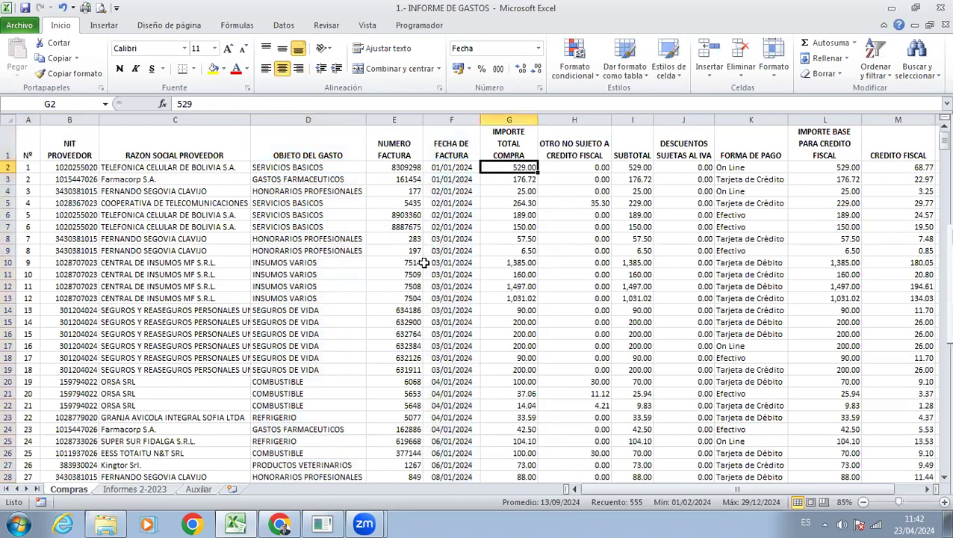
key(ctrl+space)
key(Right)
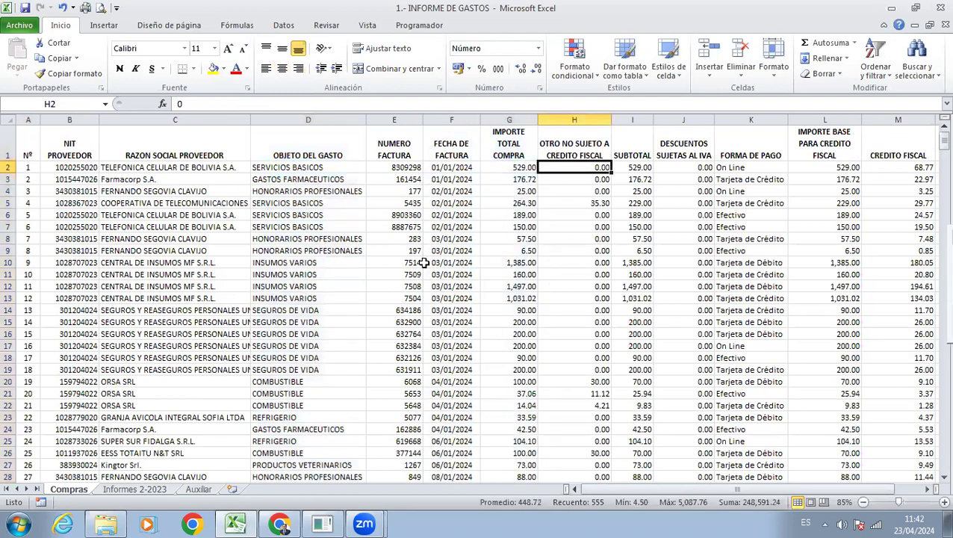
key(ctrl+space)
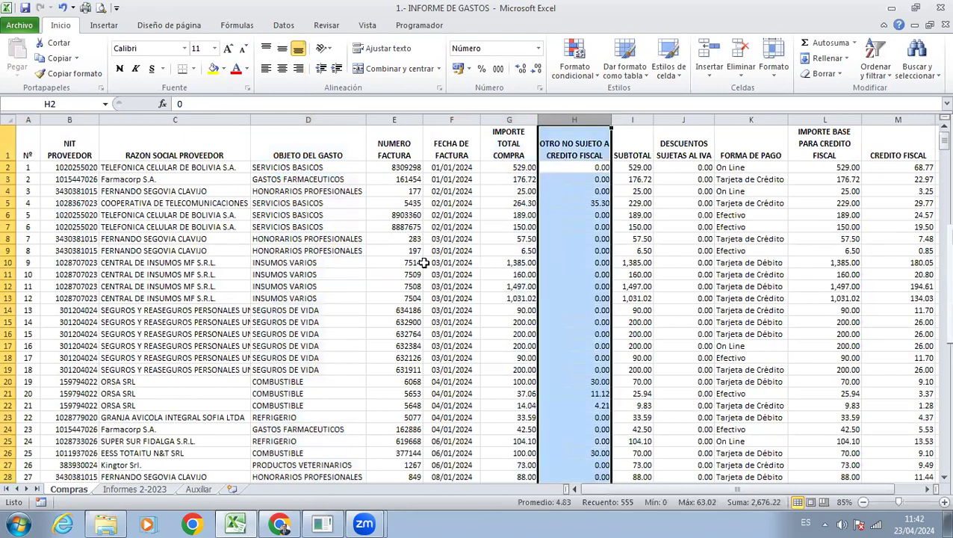
key(Right)
key(ctrl+space)
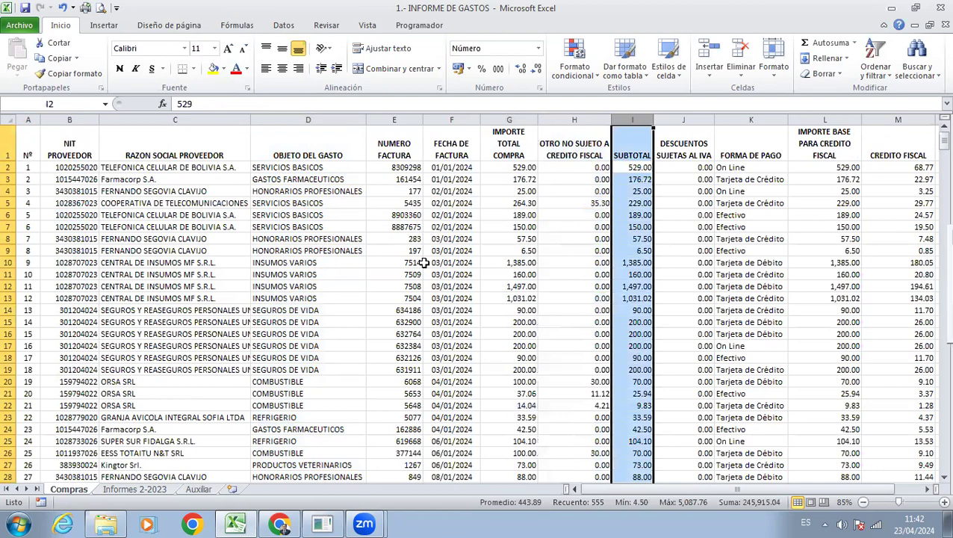
key(Right)
key(ctrl+space)
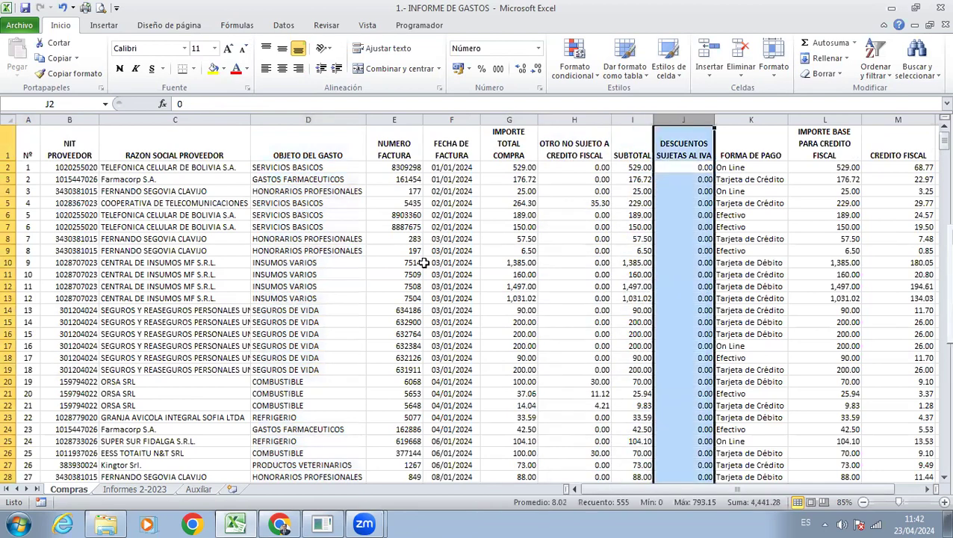
key(Right)
key(ctrl+space)
key(Right)
key(ctrl+space)
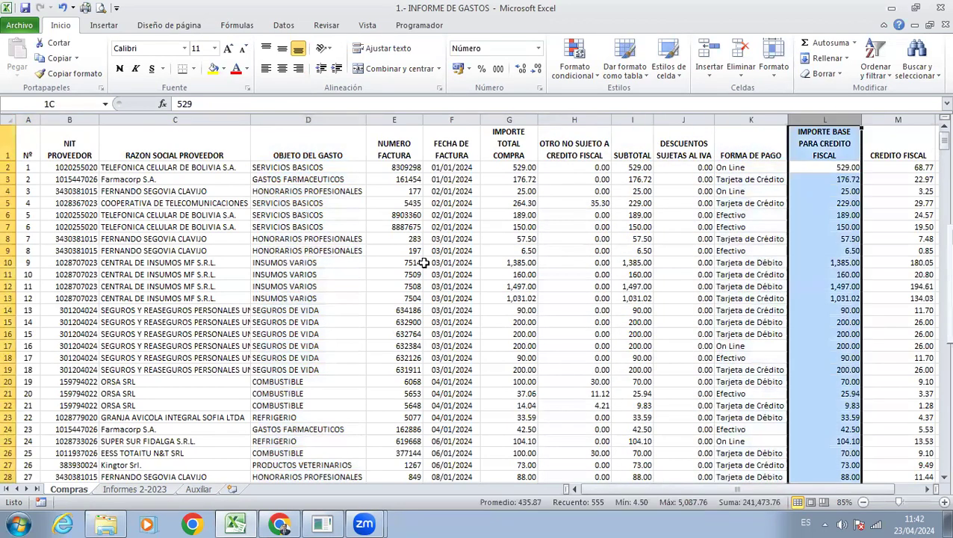
key(Right)
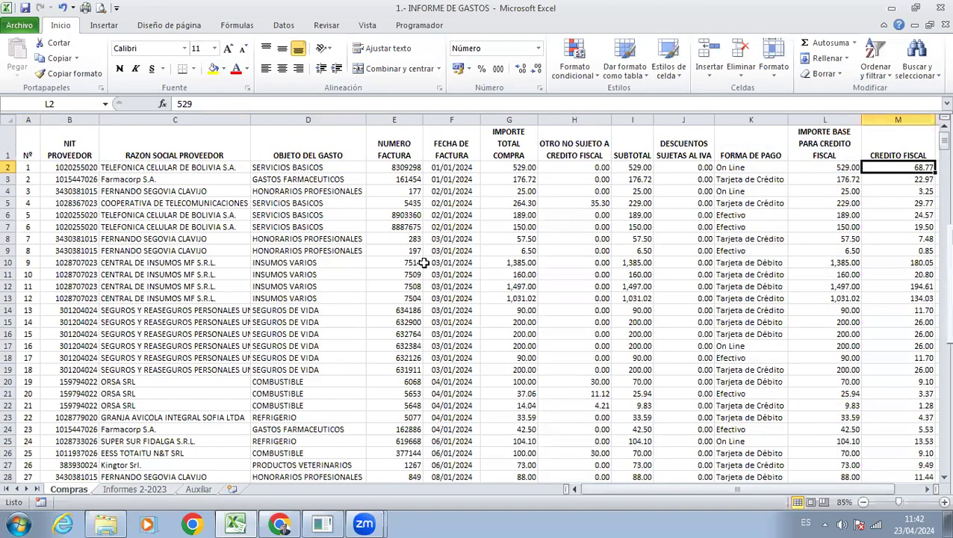
key(ctrl+space)
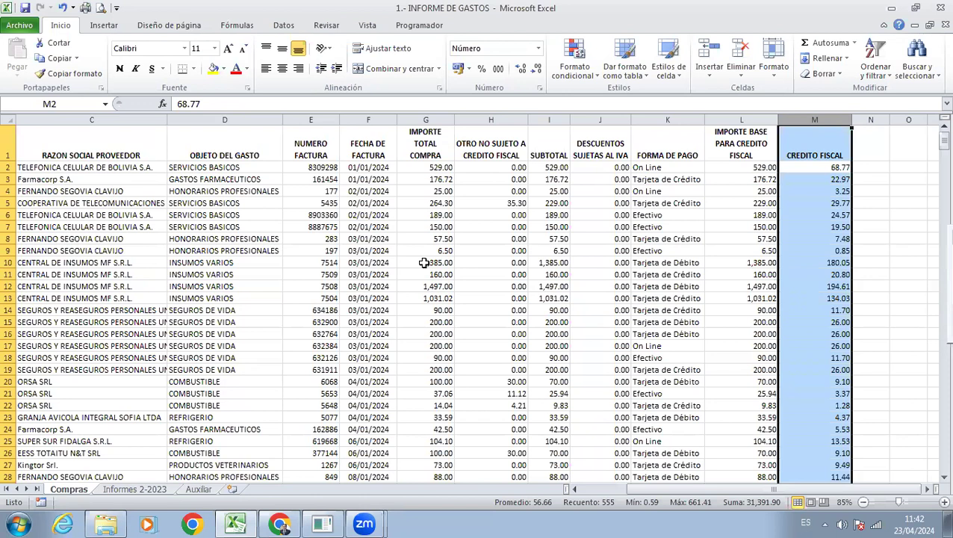
Select the expense categories in D2:D28 of the OBJETO DEL GASTO column to examine them.
key(Home)
key(Down)
key(Right)
key(Right)
key(Up)
key(Right)
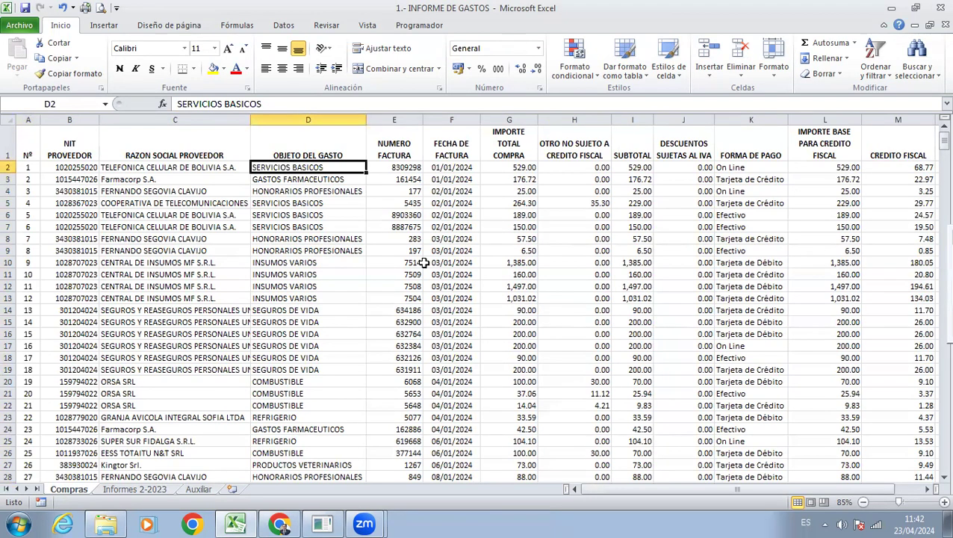
key(shift+Down)
key(shift+Down)
key(shift+Down)
key(shift+Down)
key(shift+Down)
key(shift+Down)
key(shift+Down)
key(shift+Down)
key(shift+Down)
key(shift+Down)
key(shift+Down)
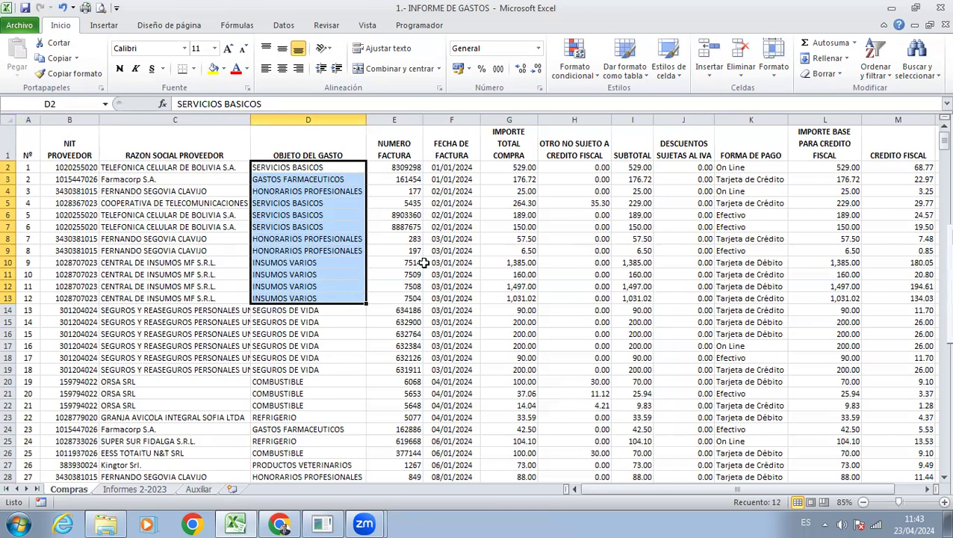
key(shift+Down)
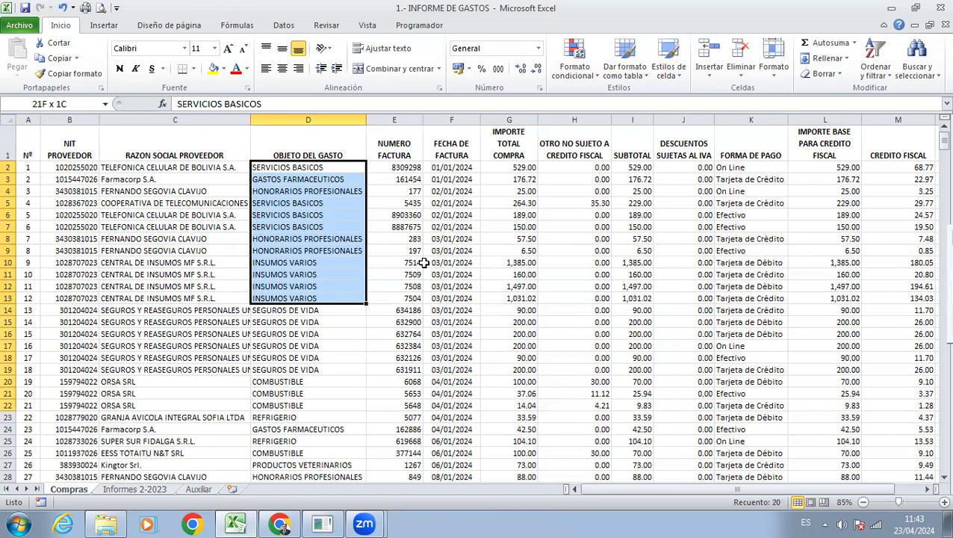
key(shift+Down)
key(shift+Down)
key(shift+Down)
key(shift+Down)
key(shift+Down)
key(shift+Down)
key(shift+Down)
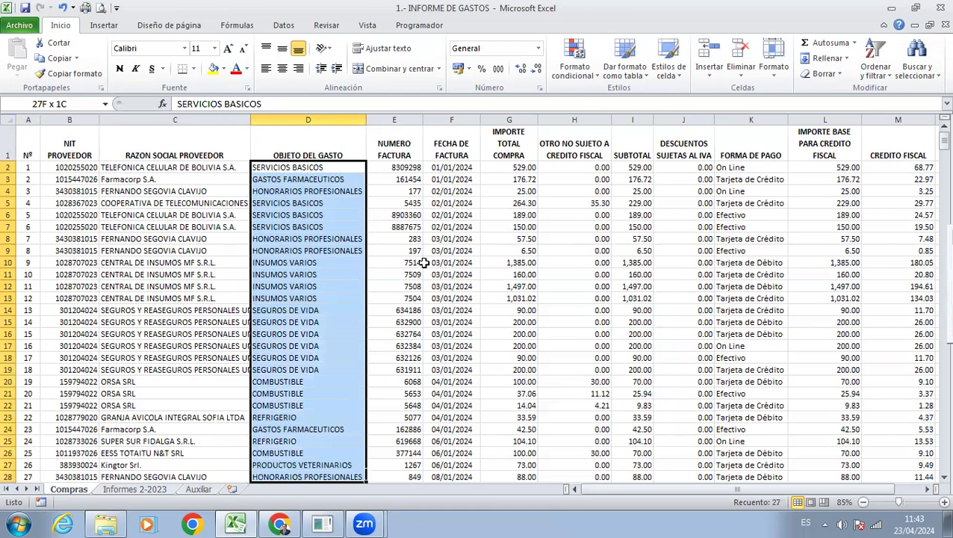
Examine the expense categories in the OBJETO DEL GASTO column record by record, from the first purchases down to the late January records.
key(Up)
key(Page_Down)
key(Up)
key(Page_Up)
key(Down)
key(Down)
key(Down)
key(Down)
key(Down)
key(Down)
key(Down)
key(Down)
key(Down)
key(Down)
key(Down)
key(Down)
key(Down)
key(Down)
key(Down)
key(Down)
key(Down)
key(Down)
key(Down)
key(Down)
key(Down)
key(Down)
key(Down)
key(Down)
key(Down)
key(Down)
key(Down)
key(Down)
key(Down)
key(Down)
key(Down)
key(Down)
key(Down)
key(Down)
key(Down)
key(Down)
key(Down)
key(Down)
key(Down)
key(Down)
key(Down)
key(Down)
key(Down)
key(Down)
key(Down)
key(Down)
key(Down)
key(Down)
key(Down)
key(Down)
key(Down)
key(Down)
key(Down)
key(Up)
key(Up)
key(Up)
key(Up)
key(Up)
key(Up)
key(Up)
key(Up)
key(Up)
key(Down)
key(Down)
key(Down)
key(Down)
key(Down)
key(Down)
key(Down)
key(Down)
key(Down)
key(Down)
key(Down)
key(Down)
key(Down)
key(Down)
key(Down)
key(Down)
key(Down)
key(Down)
key(Down)
key(Down)
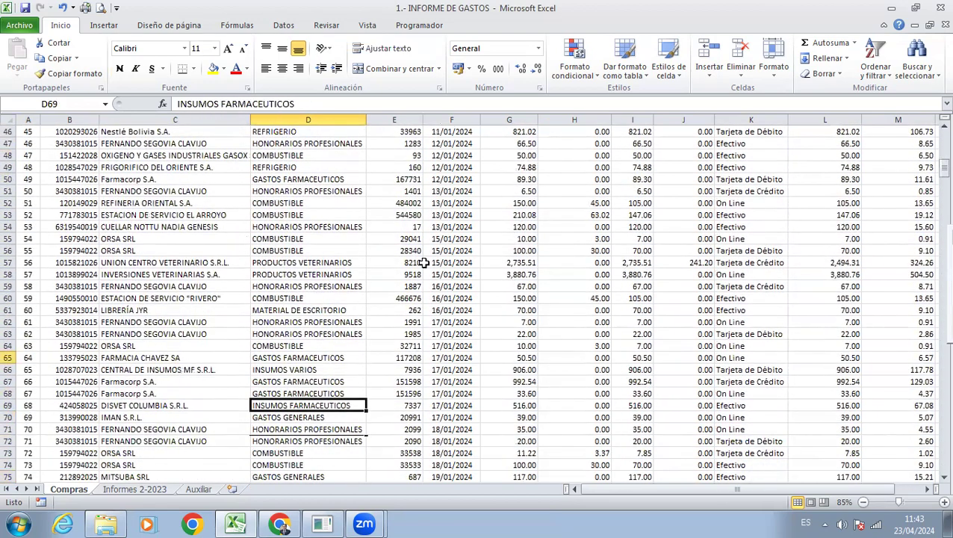
key(Down)
key(Down)
key(Down)
key(Down)
key(Down)
key(Down)
key(Down)
key(Down)
key(Down)
key(Up)
key(Up)
key(Up)
key(Up)
key(Up)
key(Up)
key(Up)
key(Up)
key(Up)
key(Up)
key(Up)
key(Up)
key(Up)
key(Up)
key(Up)
key(Up)
key(Up)
key(Up)
key(Up)
key(Up)
key(Down)
key(Down)
key(Down)
key(Down)
key(Down)
key(Down)
key(Down)
key(Down)
key(Down)
key(Down)
key(Down)
key(Down)
key(Down)
key(Down)
key(Down)
key(Down)
key(Down)
key(Down)
key(Down)
key(Down)
key(Up)
key(Up)
key(Up)
key(Up)
key(Up)
key(Up)
key(Up)
key(Up)
key(Up)
key(Up)
key(Up)
key(Up)
key(Up)
key(Up)
key(Up)
key(Up)
key(Up)
key(Up)
key(Up)
key(Up)
Select the COMBUSTIBLE purchases in D99:G100 together with D103:G103, from expense category through total amount, to compare them.
key(shift+Down)
key(shift+Right)
key(shift+Right)
key(shift+Right)
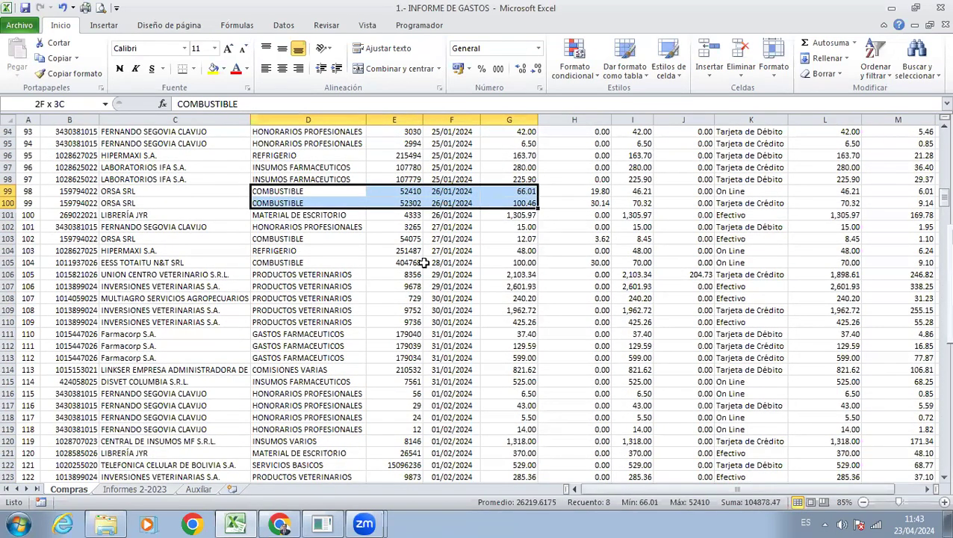
drag(308, 239, 486, 242)
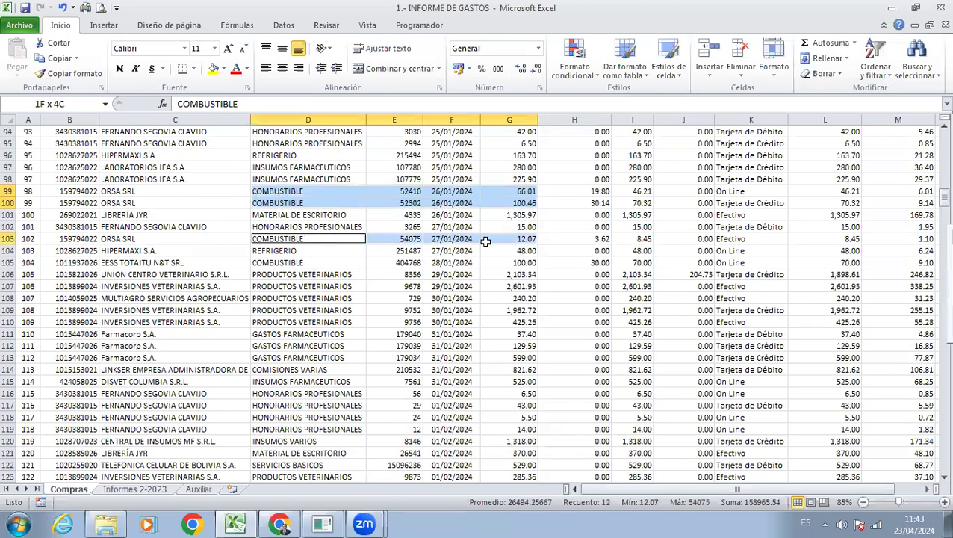
Add the COMBUSTIBLE purchases in D105:G105 and D126:G127, from expense category through total amount, to the selection for comparison.
drag(351, 263, 489, 259)
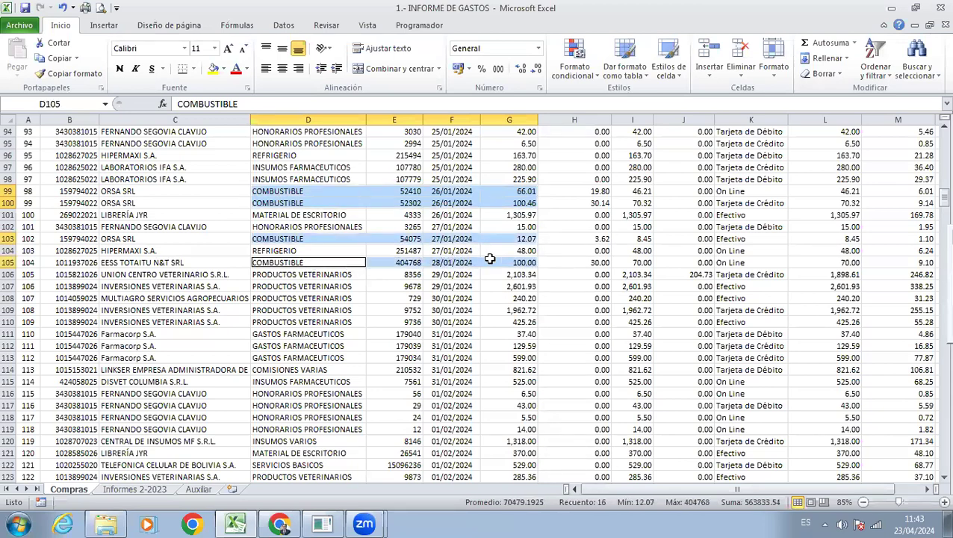
scroll(369, 309, down, 4)
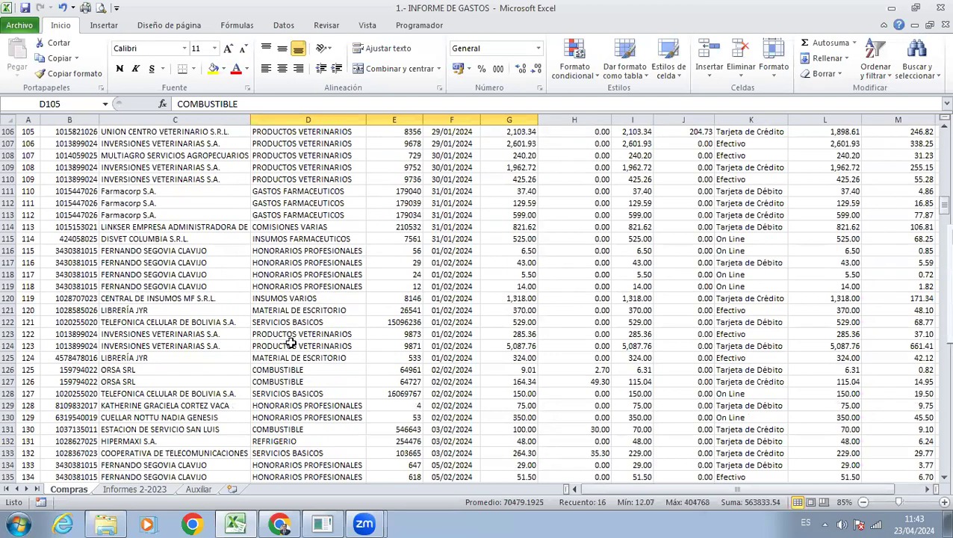
drag(283, 370, 525, 383)
Select the expense categories in D2:D17 together with the total purchase amounts in G2:G17 to examine them.
scroll(526, 383, up, 1)
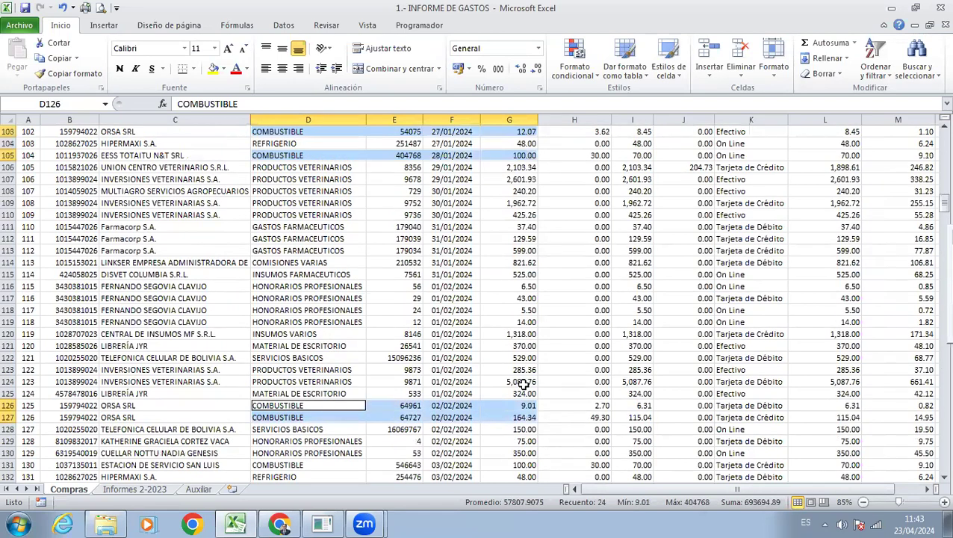
scroll(526, 383, up, 1)
scroll(525, 384, up, 3)
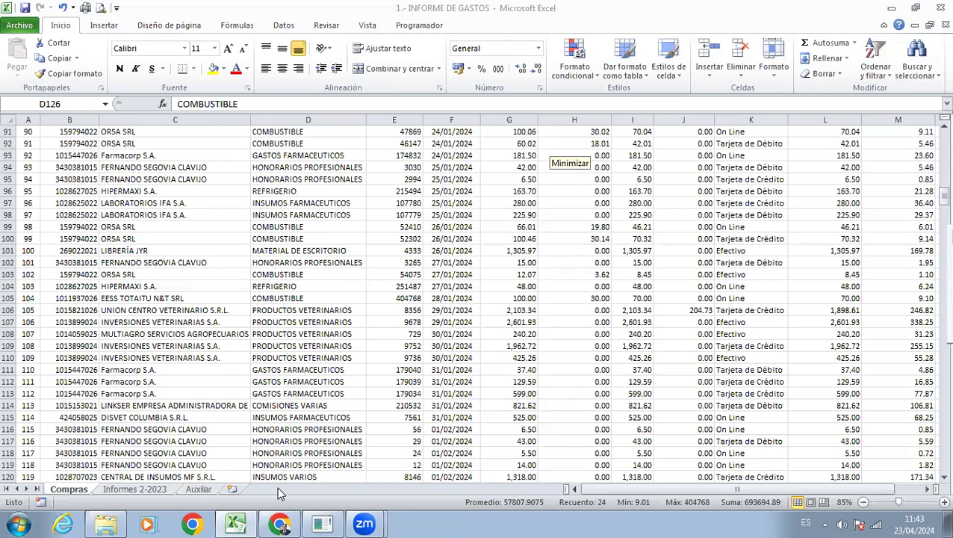
scroll(414, 307, up, 4)
scroll(414, 307, up, 20)
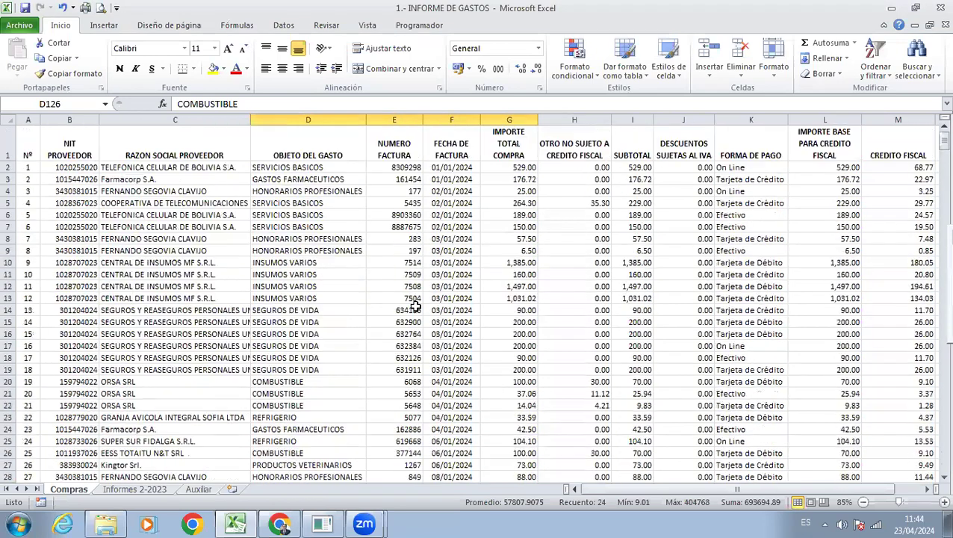
drag(296, 168, 299, 191)
drag(298, 232, 313, 348)
ctrl+drag(493, 168, 494, 352)
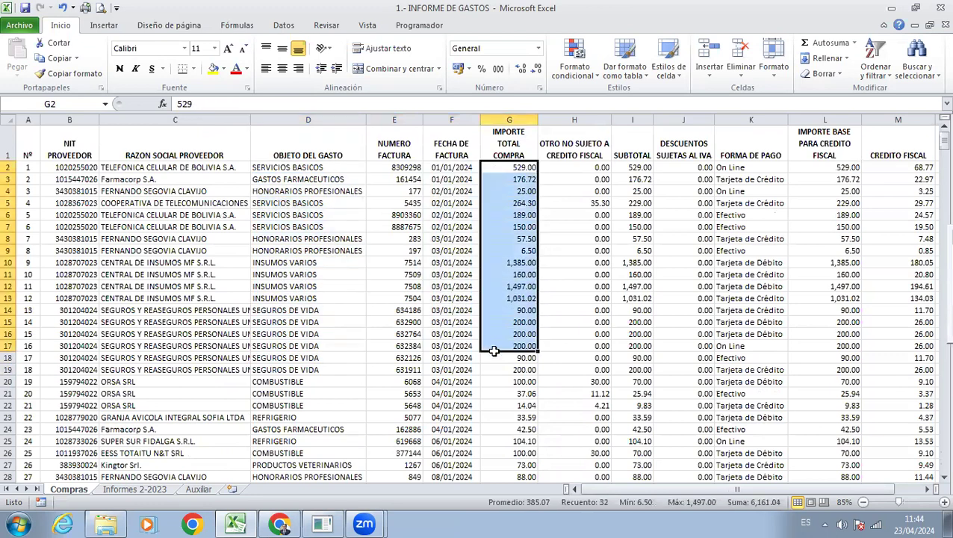
click(310, 334)
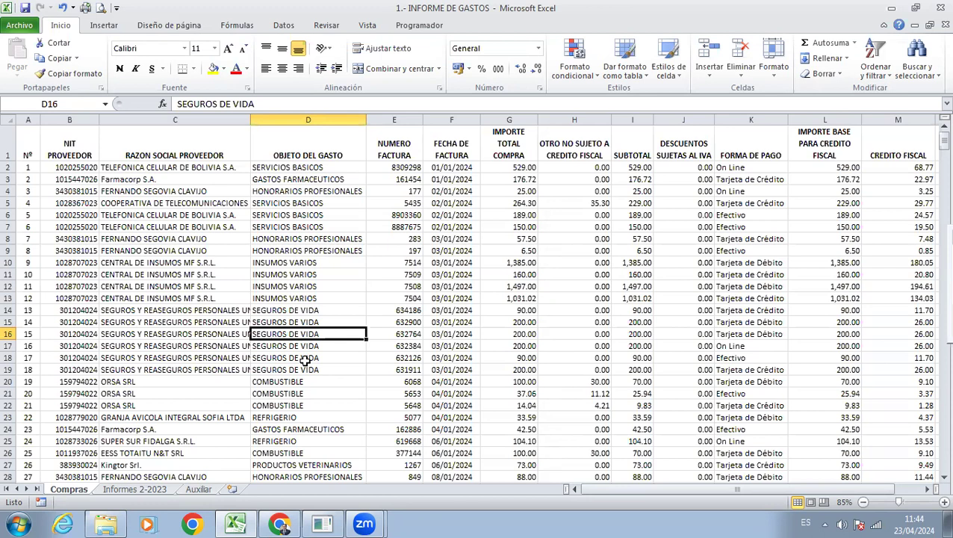
key(Up)
key(Up)
key(Up)
key(Up)
key(Up)
key(Up)
key(Up)
key(Up)
key(Up)
key(Up)
key(Right)
key(Right)
key(Right)
key(Right)
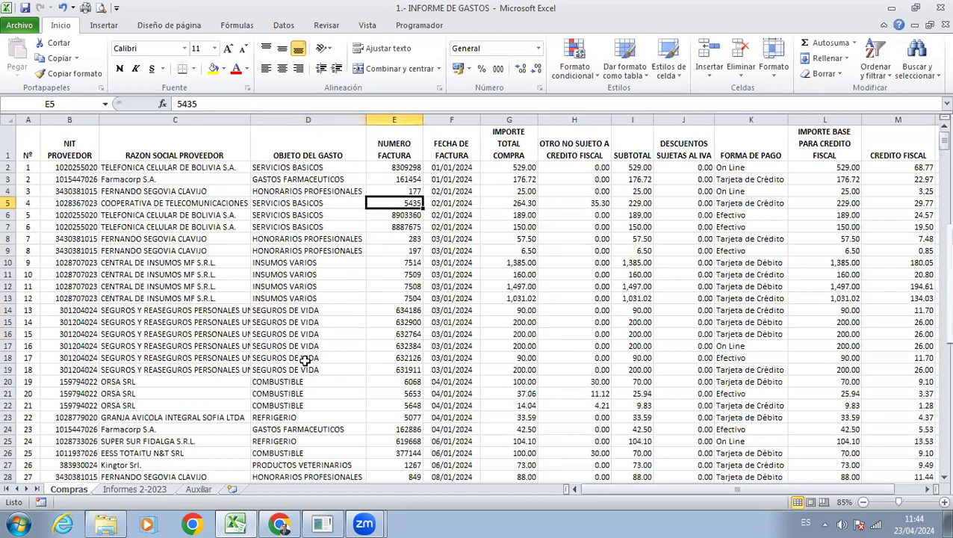
key(Right)
key(Right)
key(Right)
key(Right)
key(Right)
key(Right)
key(Right)
key(Right)
key(Right)
key(Right)
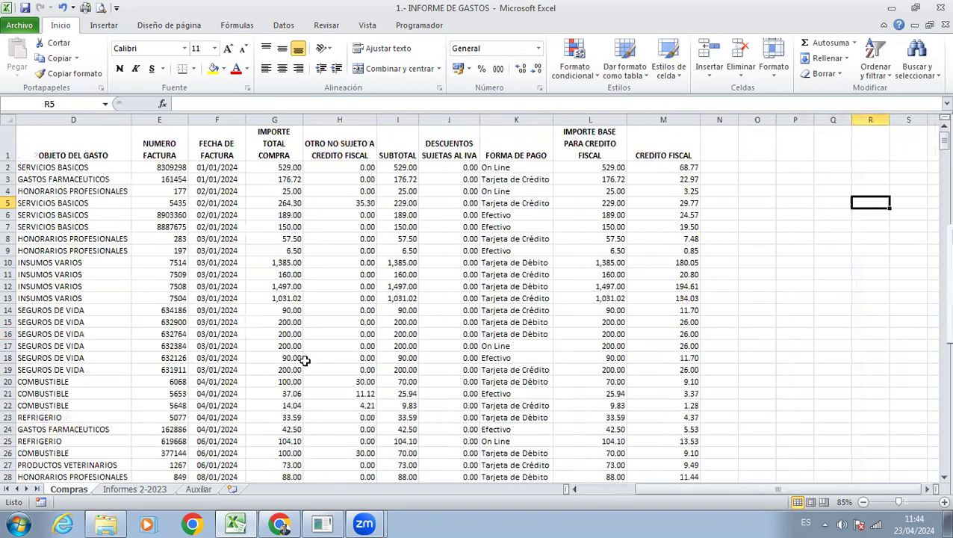
key(Right)
key(Right)
key(Right)
key(Left)
key(Left)
key(Left)
key(Left)
key(Left)
key(Left)
key(Left)
key(Left)
key(Left)
key(Left)
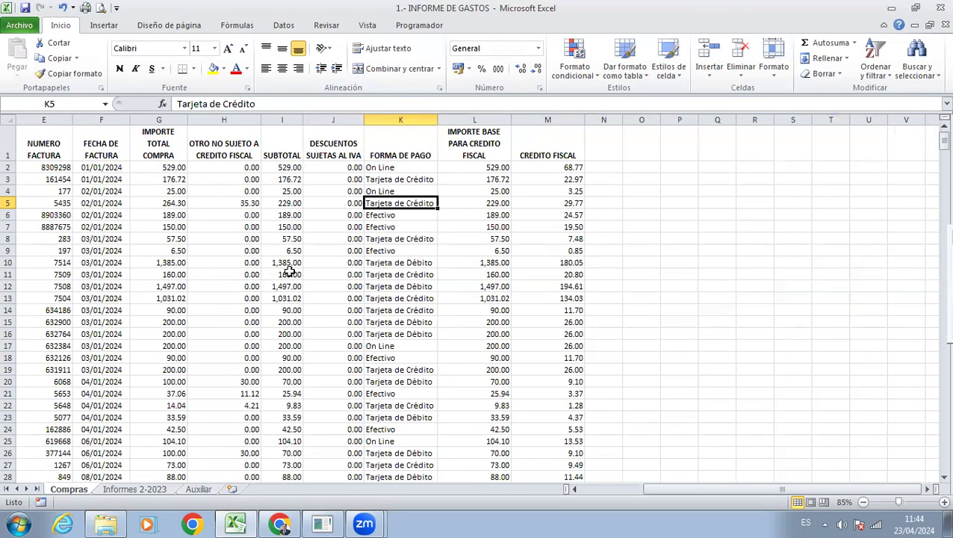
Copy the payment methods and tax base amounts in K2:L8 to the empty area starting at P2.
click(236, 25)
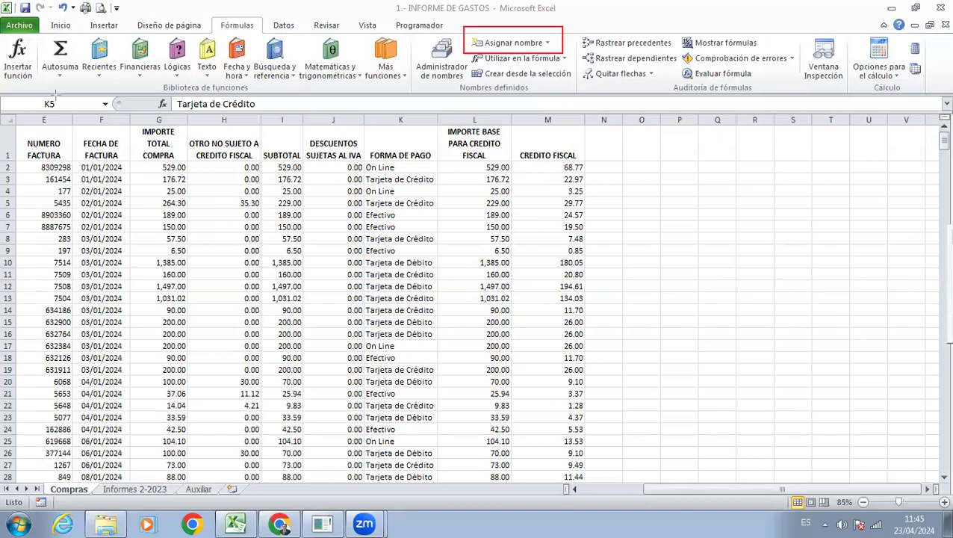
click(368, 250)
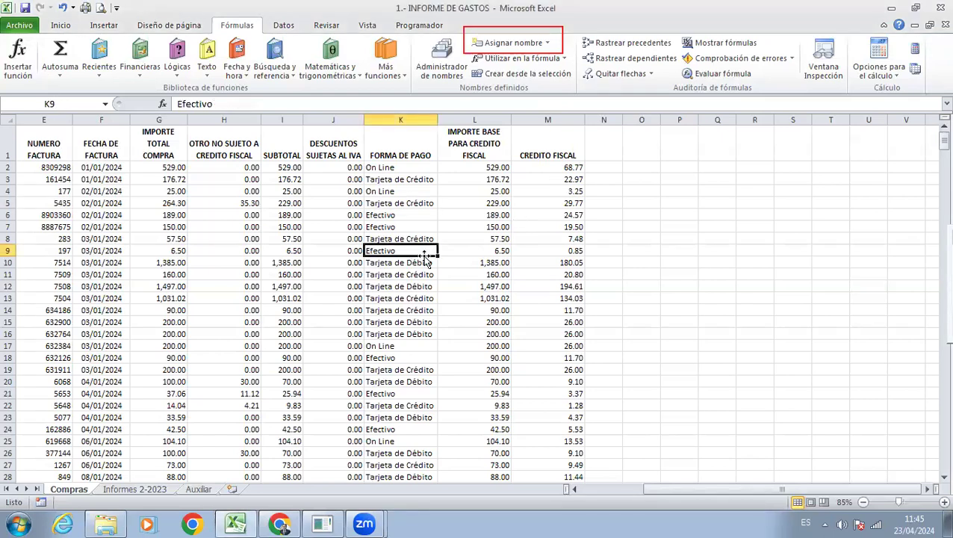
click(927, 490)
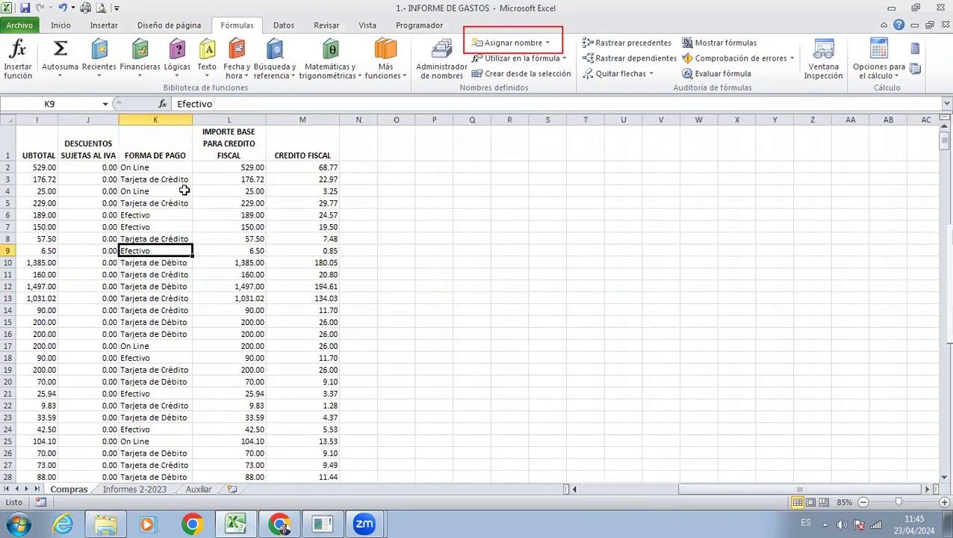
drag(159, 167, 222, 233)
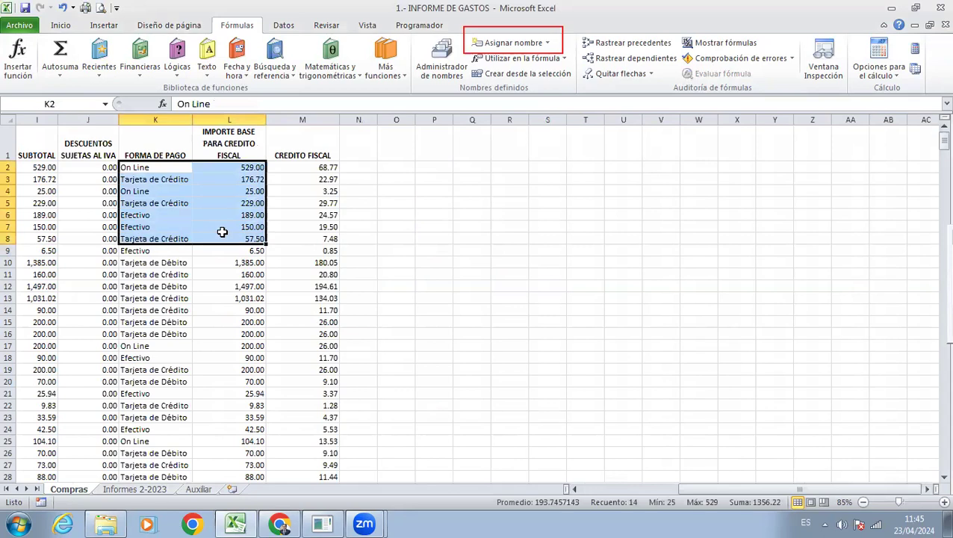
key(ctrl+c)
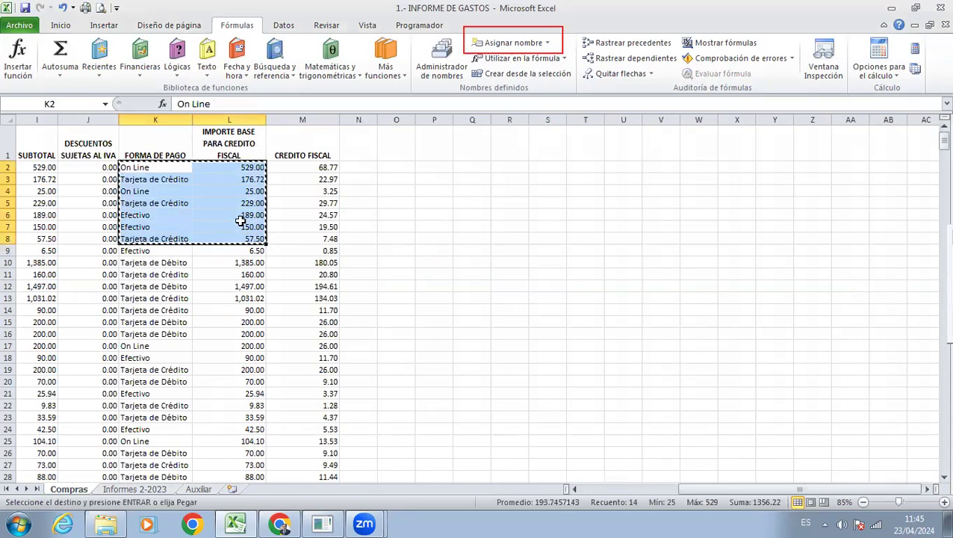
click(426, 166)
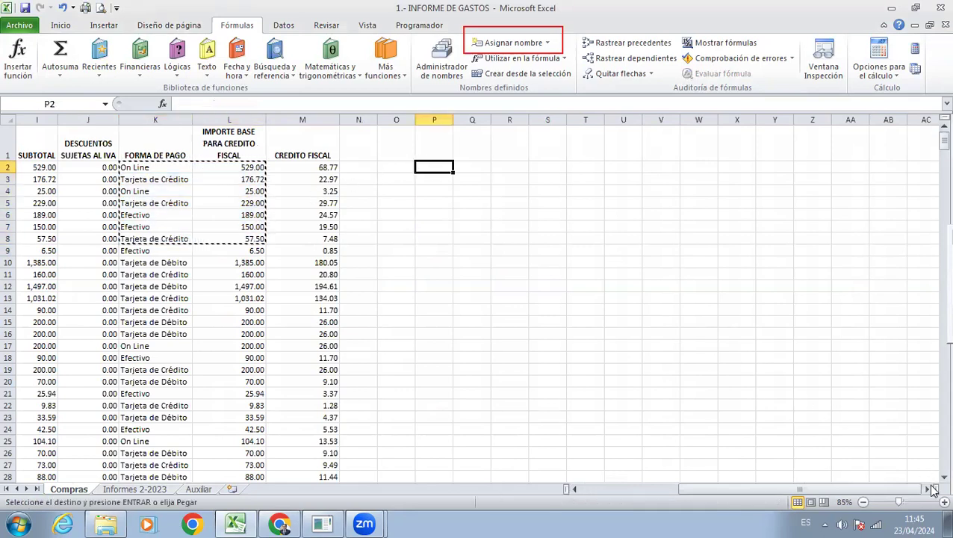
click(928, 490)
click(927, 489)
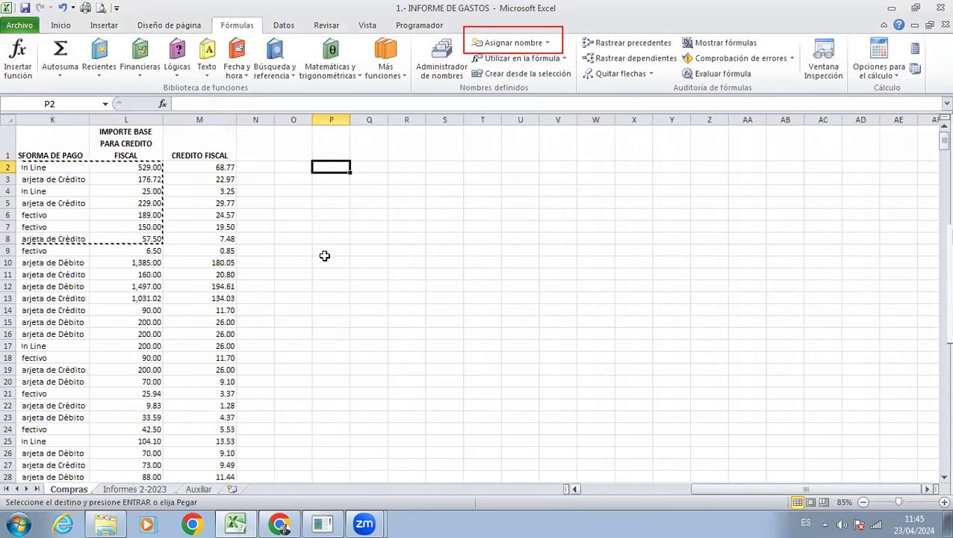
key(ctrl+v)
key(ctrl)
Paste the same copied payment data two more times, starting at S2 and V2.
click(445, 166)
key(ctrl+v)
click(553, 165)
key(ctrl+v)
click(448, 178)
Fit the widths of columns P, S and V to their payment method texts.
click(331, 119)
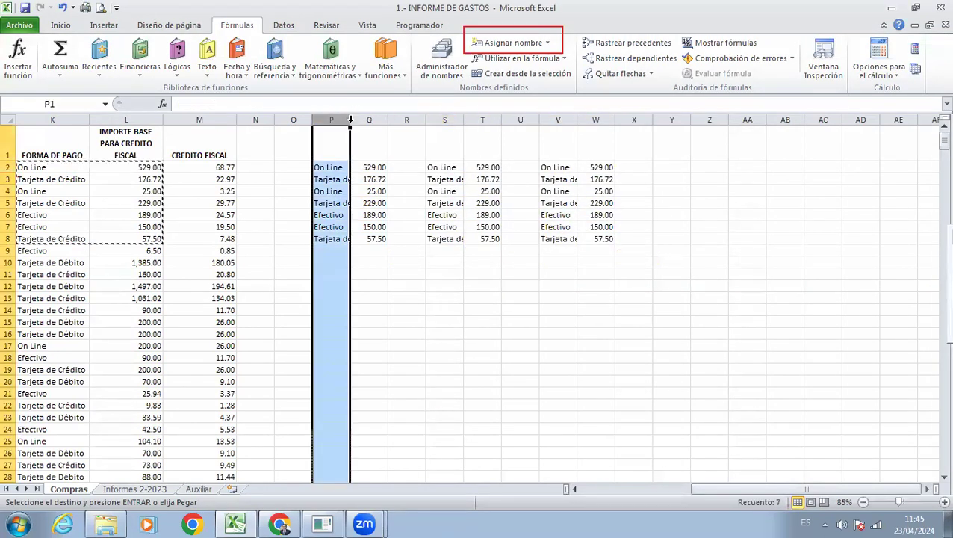
double_click(350, 120)
double_click(498, 119)
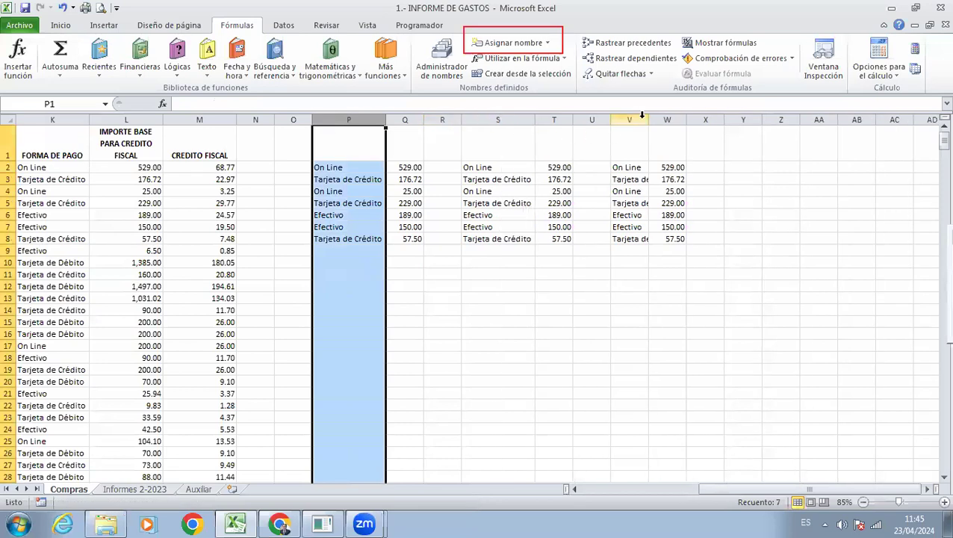
double_click(648, 119)
Enter the headings RANGO DE DATOS in P1, NOMBRE DEFINIDO in S1 and TABLA in V1.
click(365, 147)
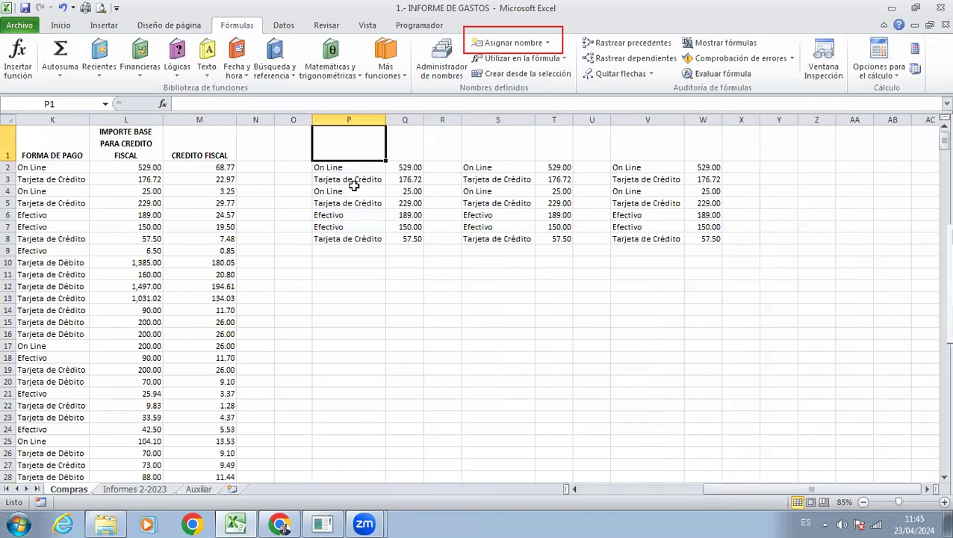
text(RANGO DE DATOS)
key(Tab)
key(Tab)
key(Tab)
text(NOMBRE DE)
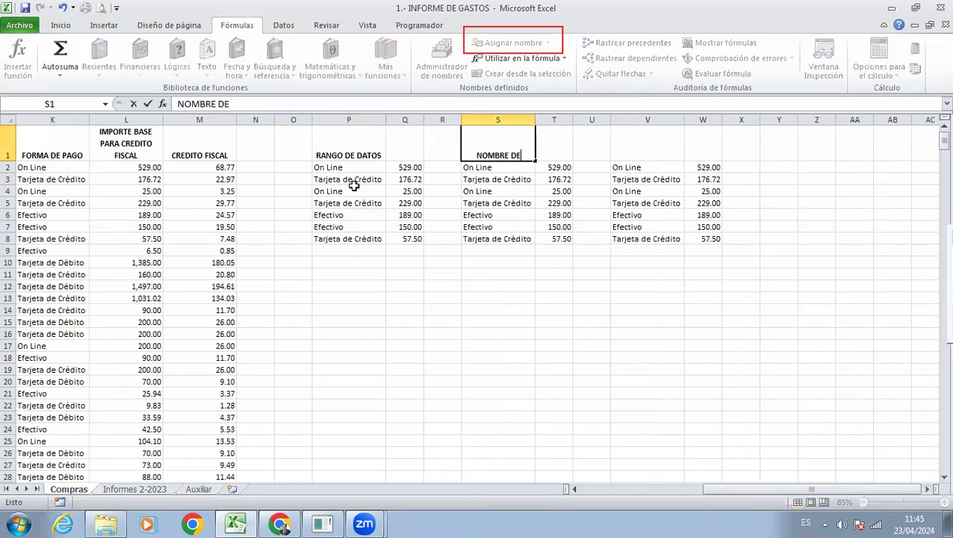
text(FINIDO)
key(Tab)
key(Tab)
key(Tab)
text(TABLA)
key(Return)
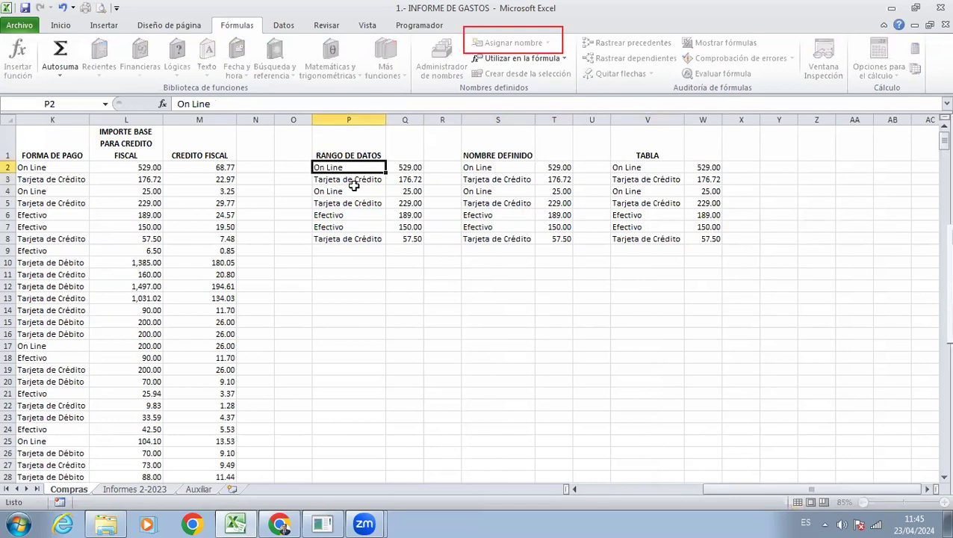
key(Down)
key(Down)
key(Down)
key(Down)
key(Down)
key(Down)
key(Down)
key(Down)
key(Down)
key(Down)
key(Down)
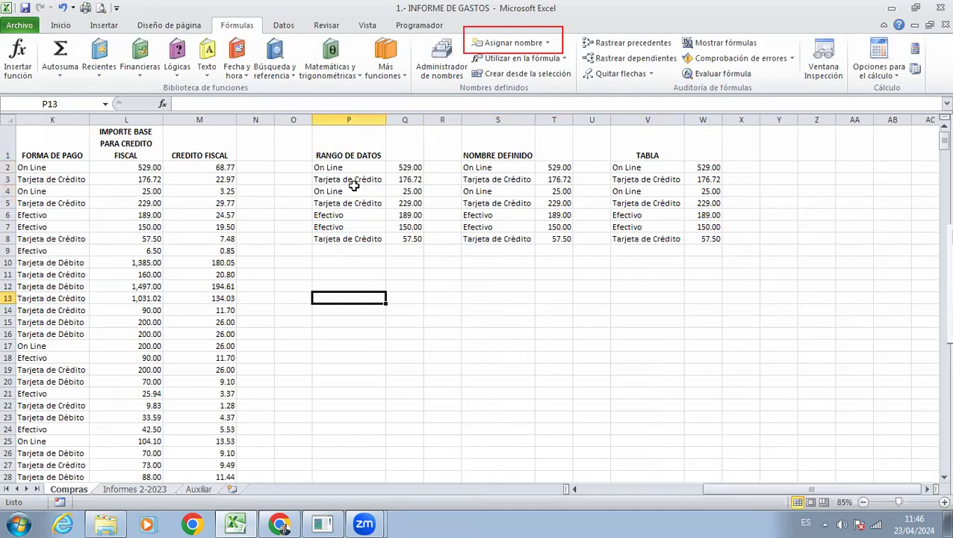
key(Right)
key(Up)
key(ctrl+Up)
key(ctrl+Up)
key(ctrl+Up)
key(Down)
key(Down)
key(Down)
key(Down)
key(Down)
key(Down)
key(Down)
key(Down)
key(Down)
key(Down)
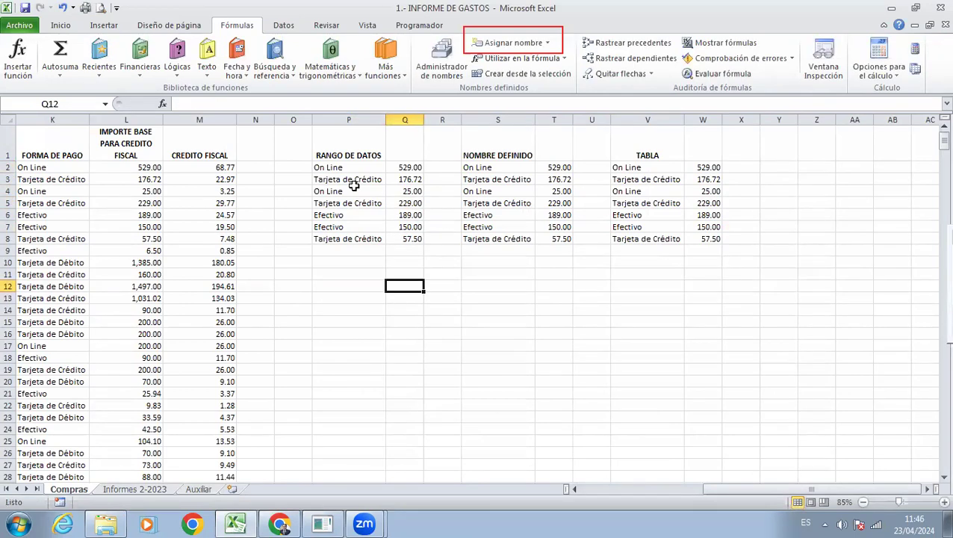
key(Up)
key(Up)
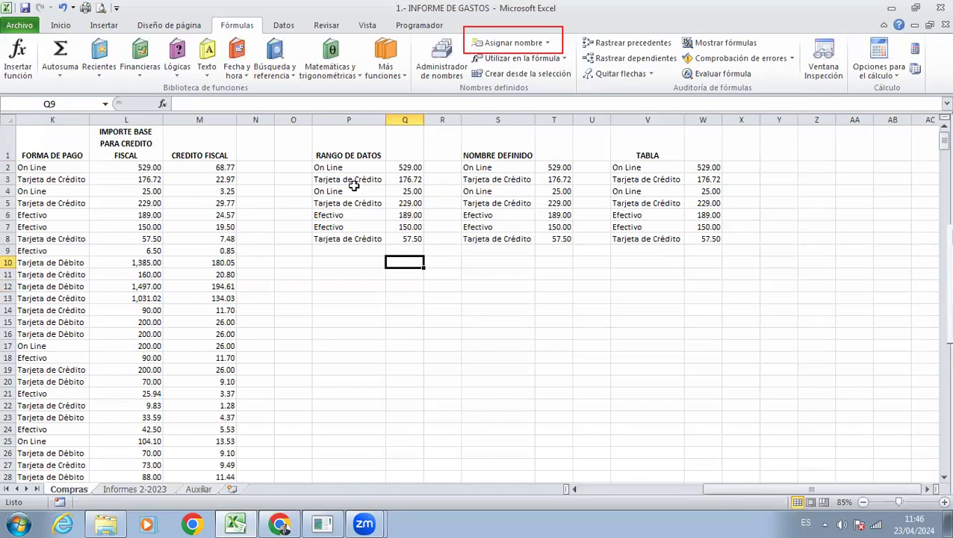
key(Up)
text(=)
key(Up)
key(Up)
key(Up)
key(Up)
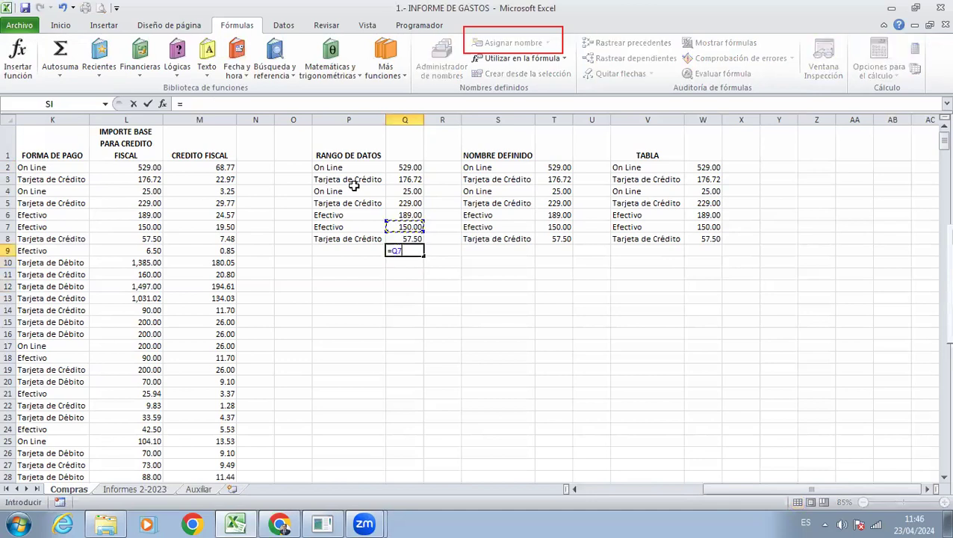
key(Escape)
text(?)
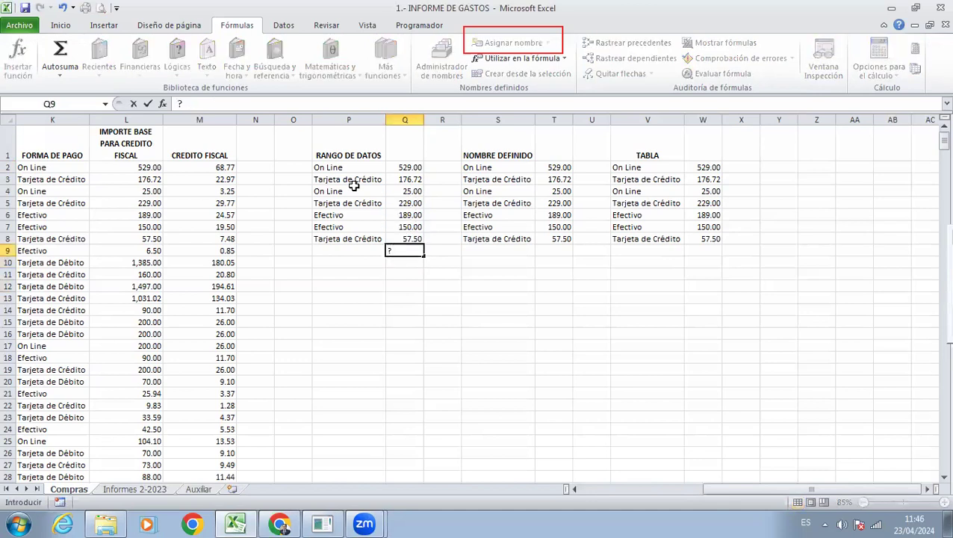
key(BackSpace)
Total the amounts under RANGO DE DATOS in cell Q9 with the formula =SUMA(Q2:Q8).
text(=SUMA()
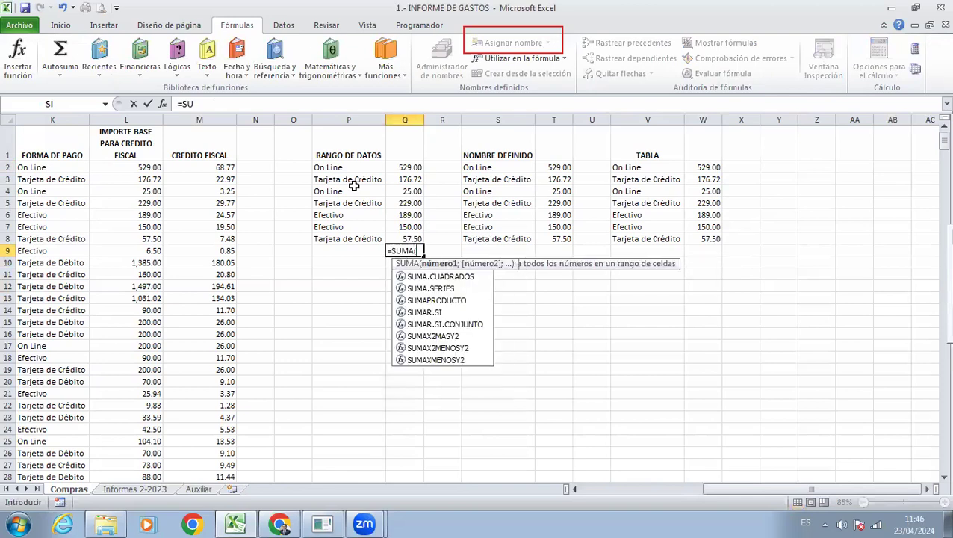
drag(409, 167, 411, 163)
key(shift+Down)
key(shift+Down)
key(shift+Down)
key(shift+Down)
key(Return)
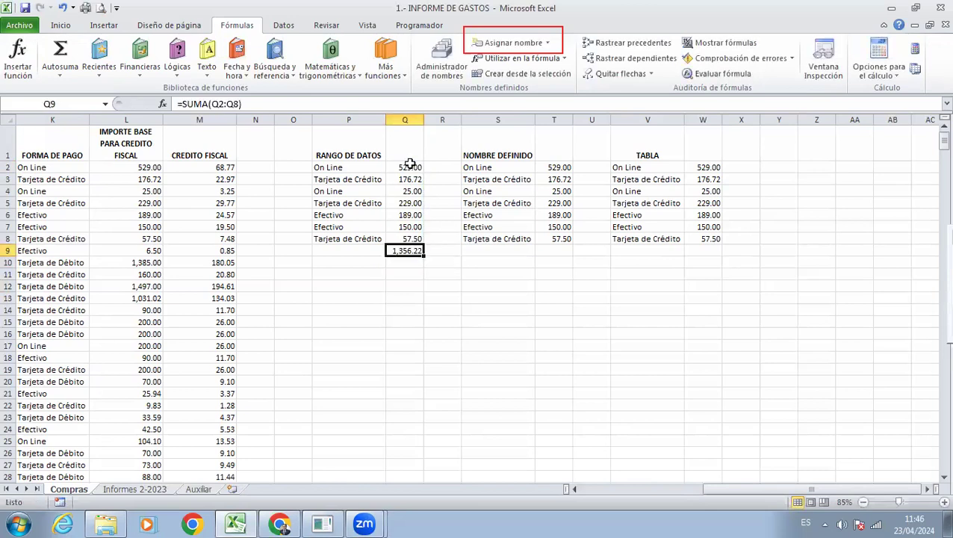
Select the payment methods in S2:S8 under the NOMBRE DEFINIDO heading.
key(Right)
key(Right)
key(Up)
key(Up)
key(Up)
key(Up)
key(Up)
key(Up)
key(Up)
key(Right)
key(Left)
key(Right)
key(Left)
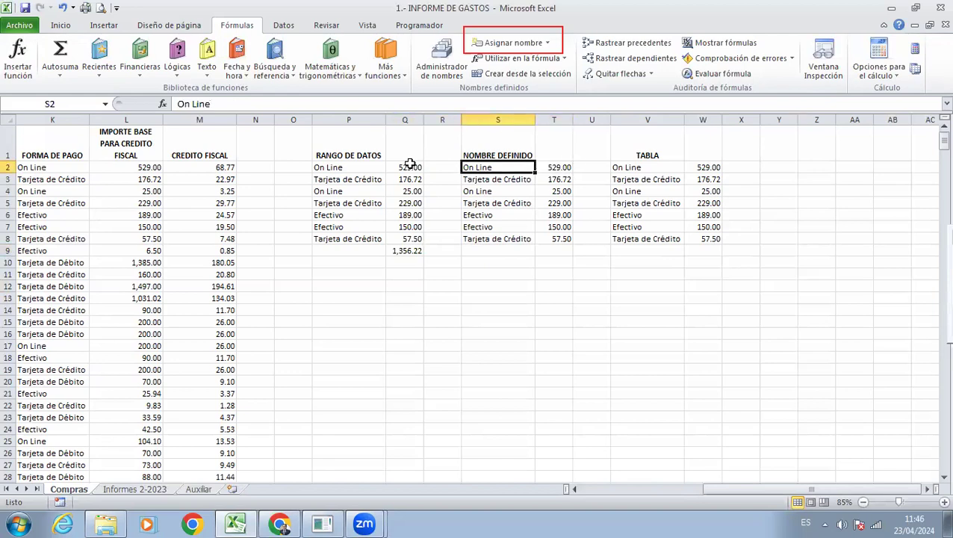
key(shift+Down)
key(shift+Down)
key(shift+Down)
key(shift+Down)
key(shift+Down)
key(shift+Down)
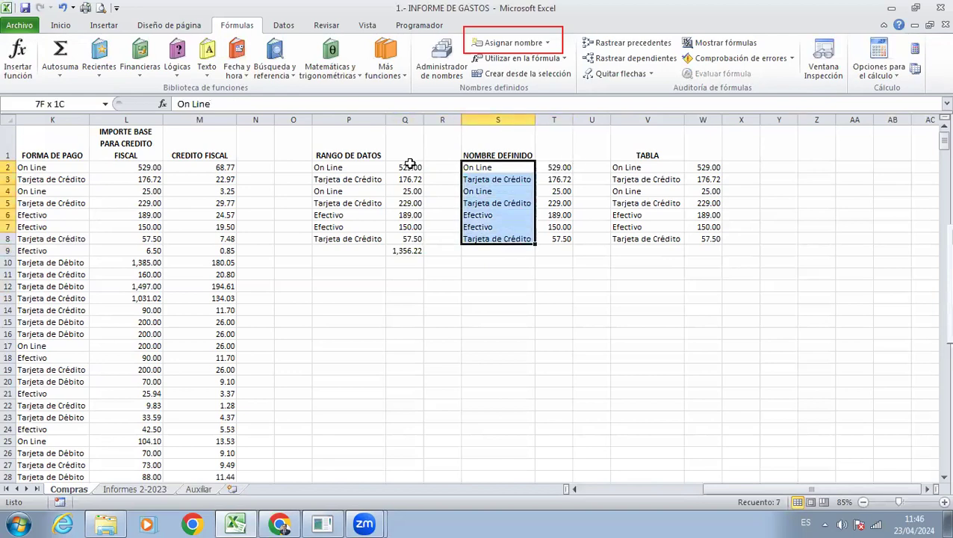
Select only the amounts in T2:T8 of the NOMBRE DEFINIDO block.
key(Right)
key(shift+Down)
key(shift+Down)
key(shift+Down)
key(shift+Down)
key(shift+Down)
key(shift+Down)
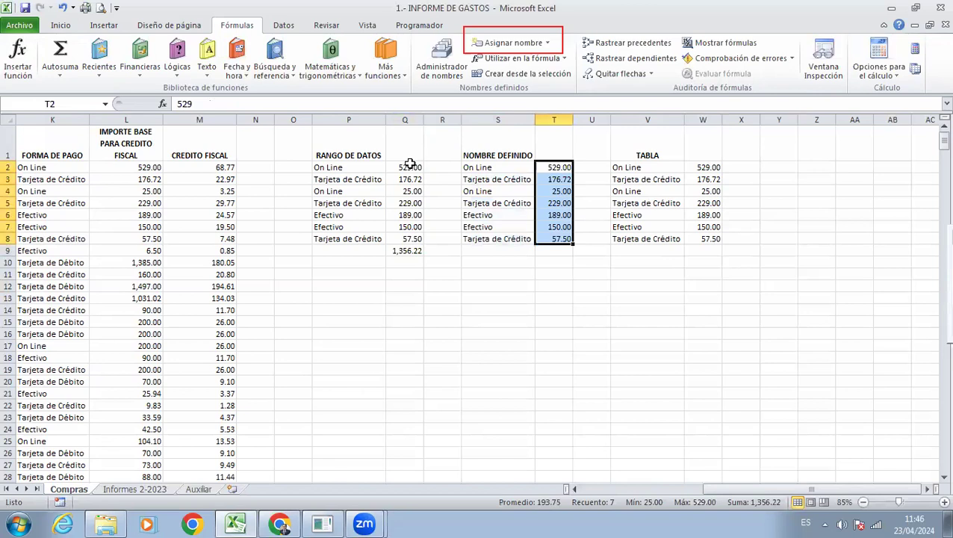
Select the whole NOMBRE DEFINIDO block S2:T8, covering payment methods and amounts.
key(Left)
key(shift+Down)
key(shift+Down)
key(shift+Down)
key(shift+Down)
key(shift+Down)
key(shift+Down)
key(shift+Right)
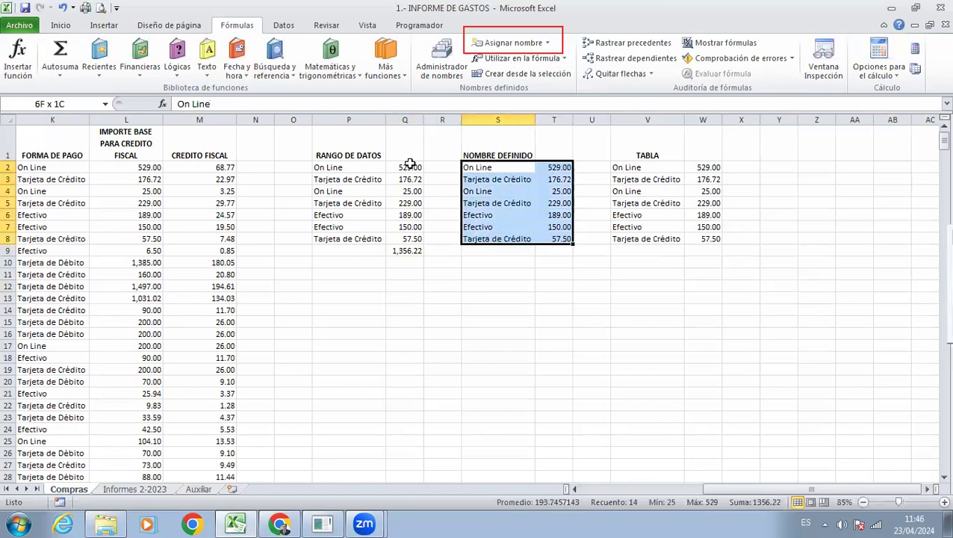
Define the name TOTAL for the amounts in T2:T8 of the NOMBRE DEFINIDO block, with Libro scope.
key(Right)
key(shift+Down)
key(shift+Down)
key(shift+Down)
key(shift+Down)
key(shift+Down)
key(shift+Down)
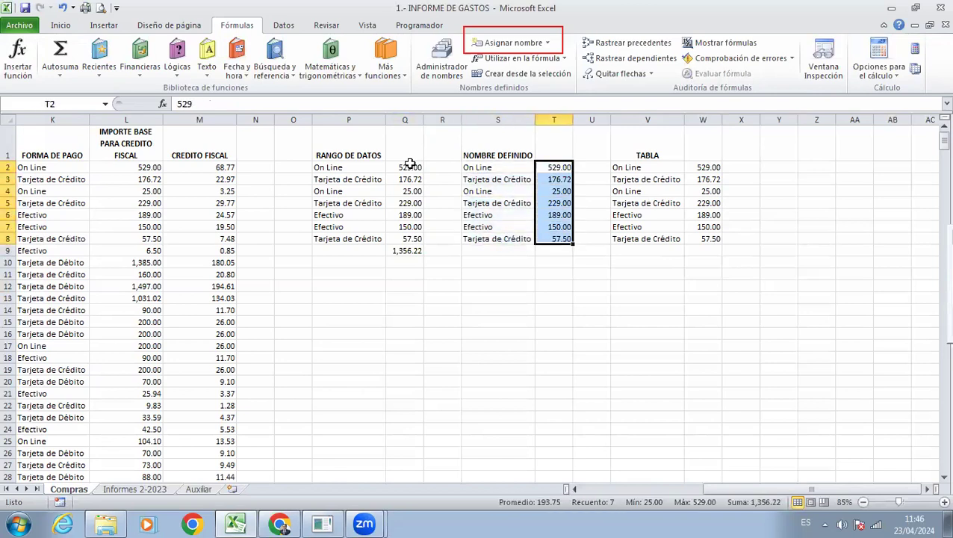
click(501, 45)
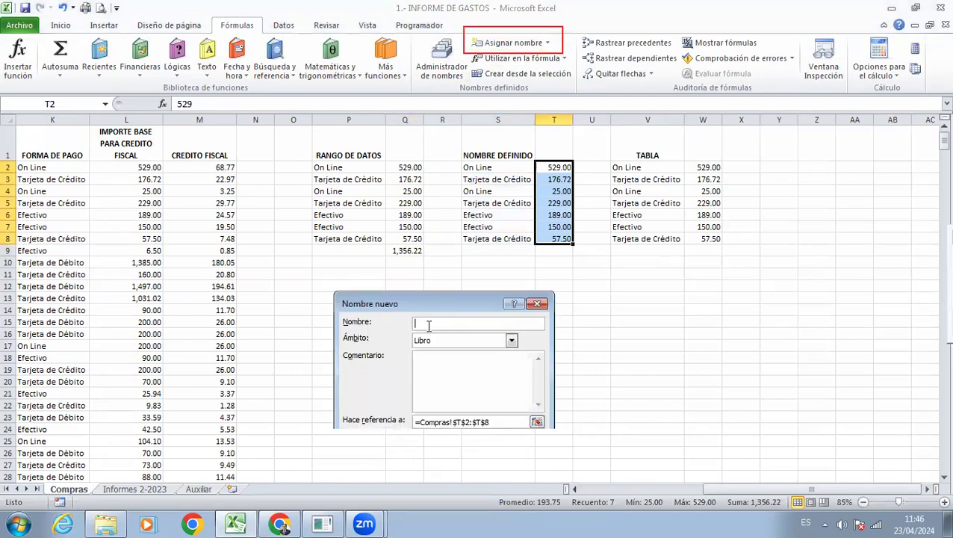
text(TOTAL)
key(Return)
Total the NOMBRE DEFINIDO amounts in cell T9 with the formula =SUMA(TOTAL).
click(552, 249)
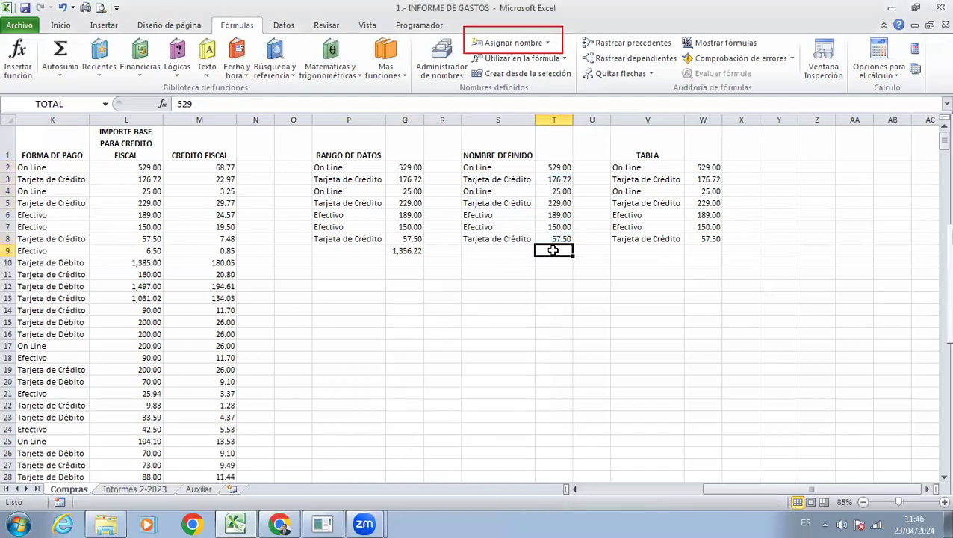
text(=)
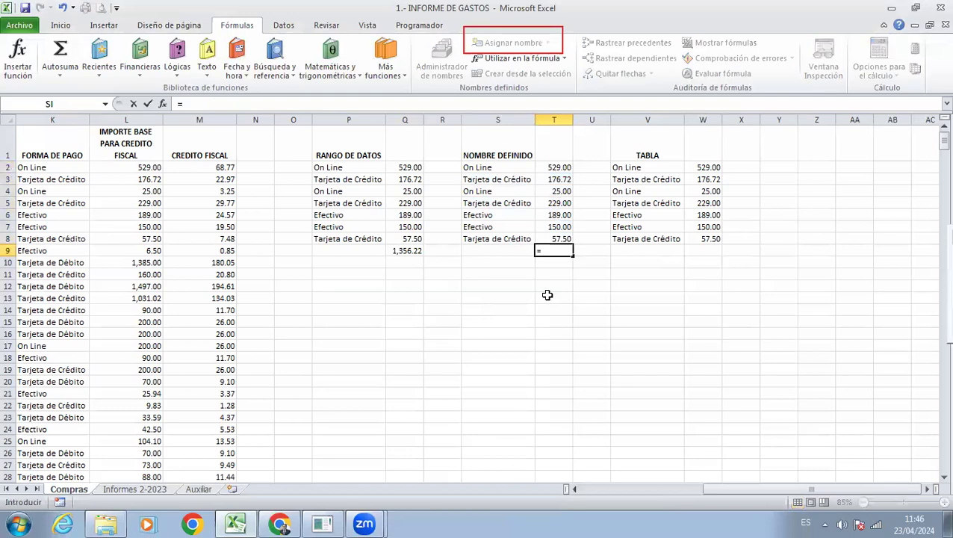
text(SUMA()
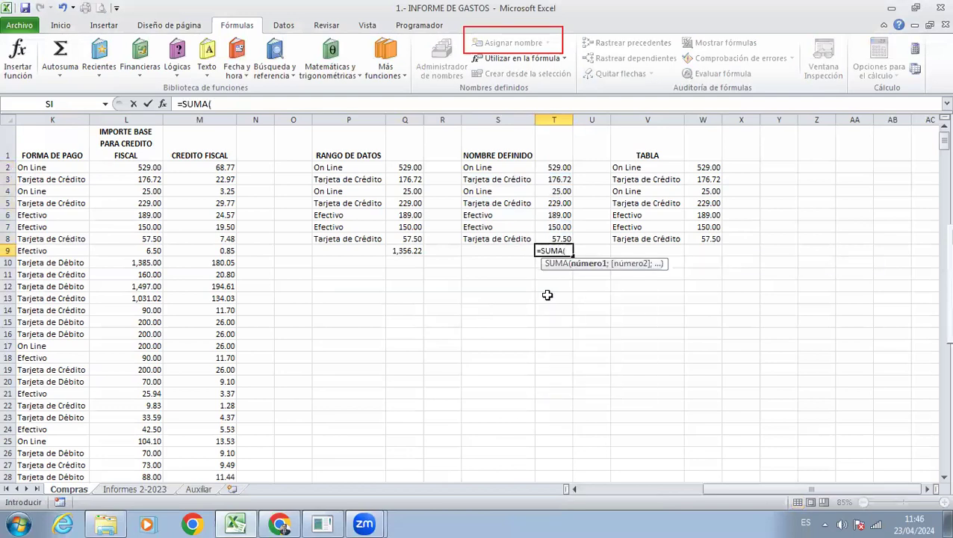
text(TOTAL))
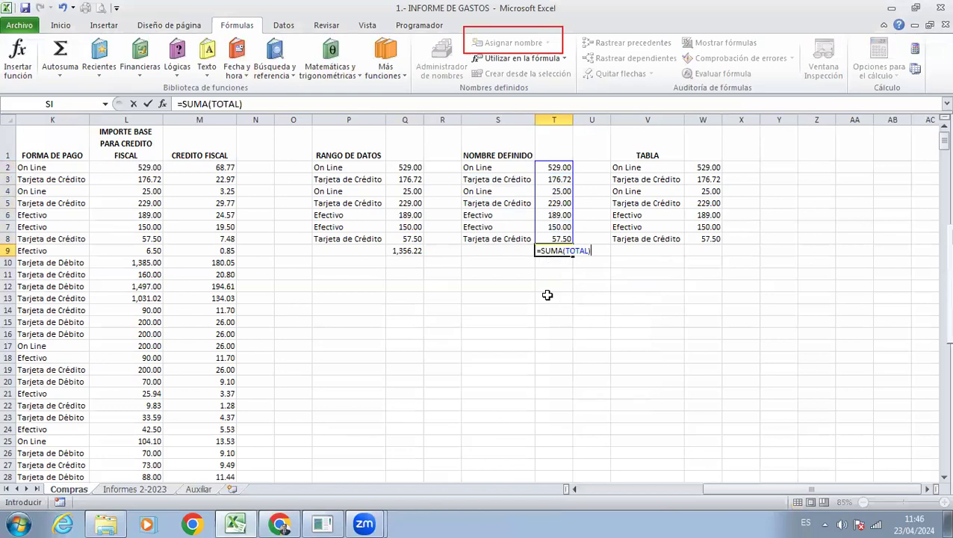
key(Return)
Convert the range V2:W8 under the TABLA heading into a table, leaving the headers option off.
key(Up)
key(Right)
key(Right)
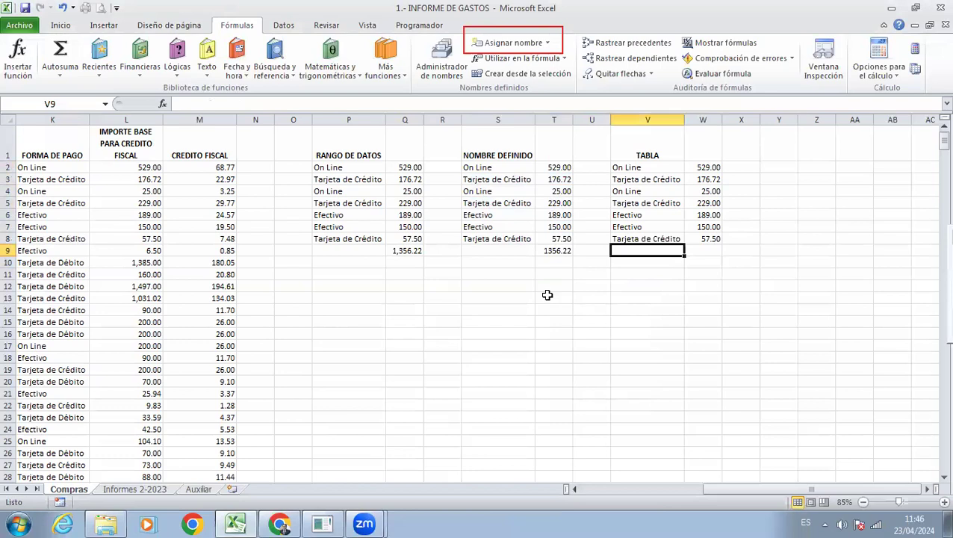
key(Up)
key(Down)
key(Up)
key(Up)
key(Up)
key(Up)
key(Up)
key(Up)
key(Up)
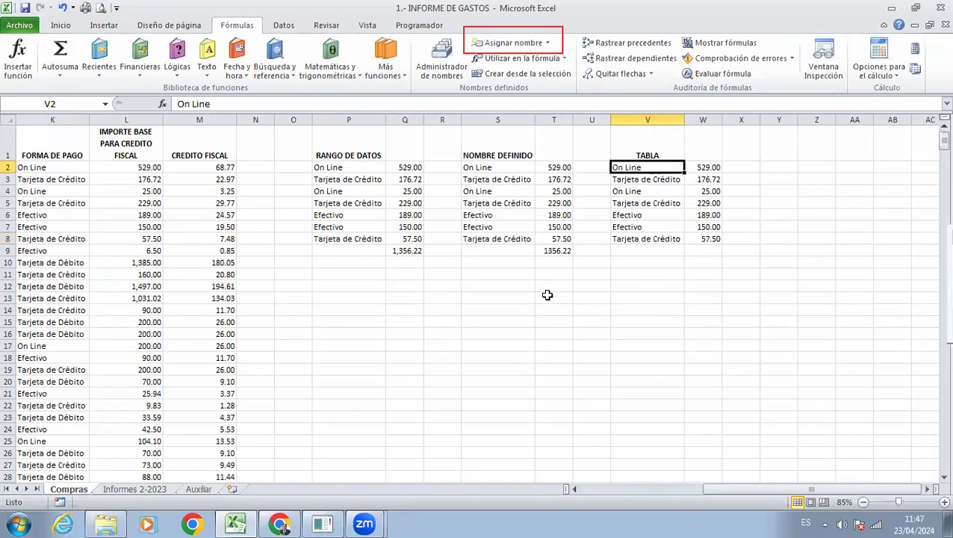
key(shift+Right)
key(shift+Down)
key(shift+Down)
key(shift+Down)
key(shift+Down)
key(shift+Down)
key(shift+Down)
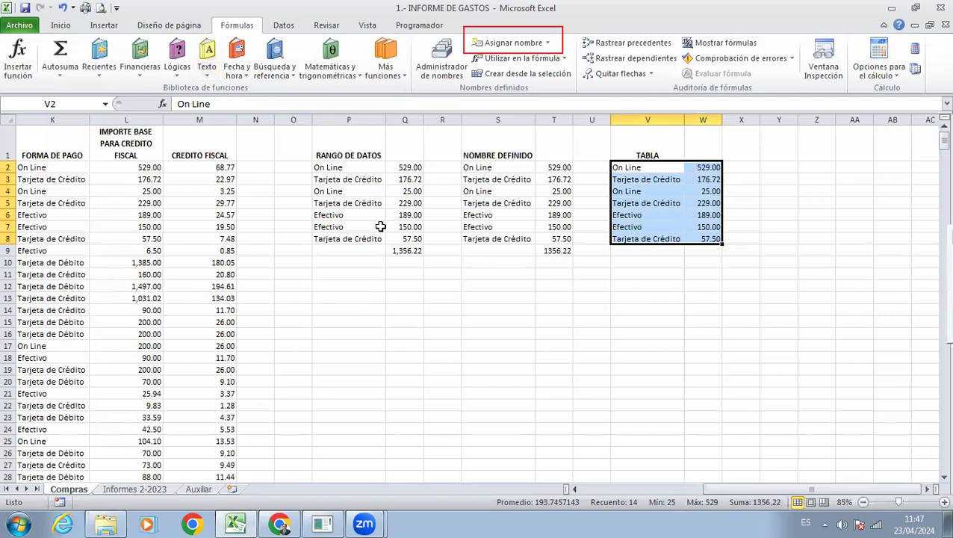
key(ctrl+t)
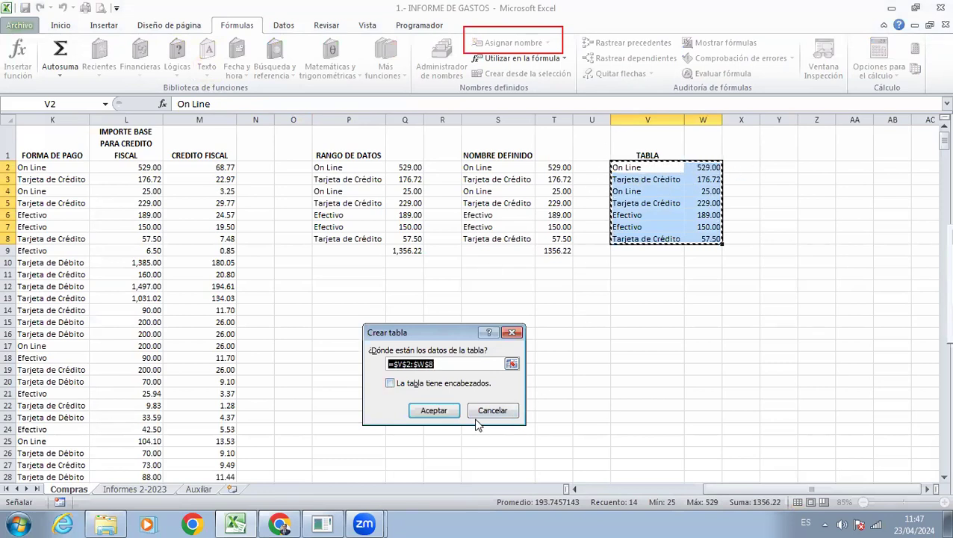
click(446, 411)
click(648, 298)
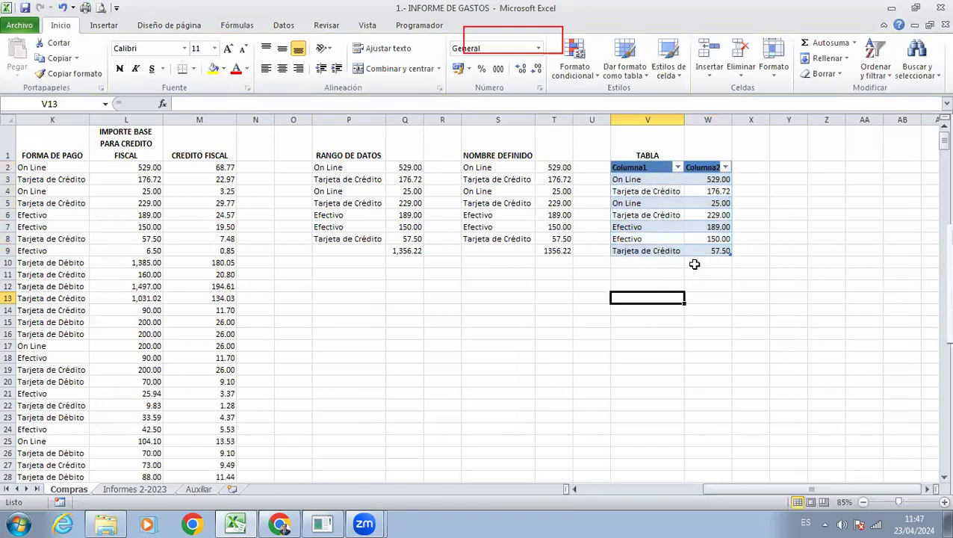
Total the table's amounts in cell W13 with the automatic sum =SUMA(W3:W12).
click(702, 294)
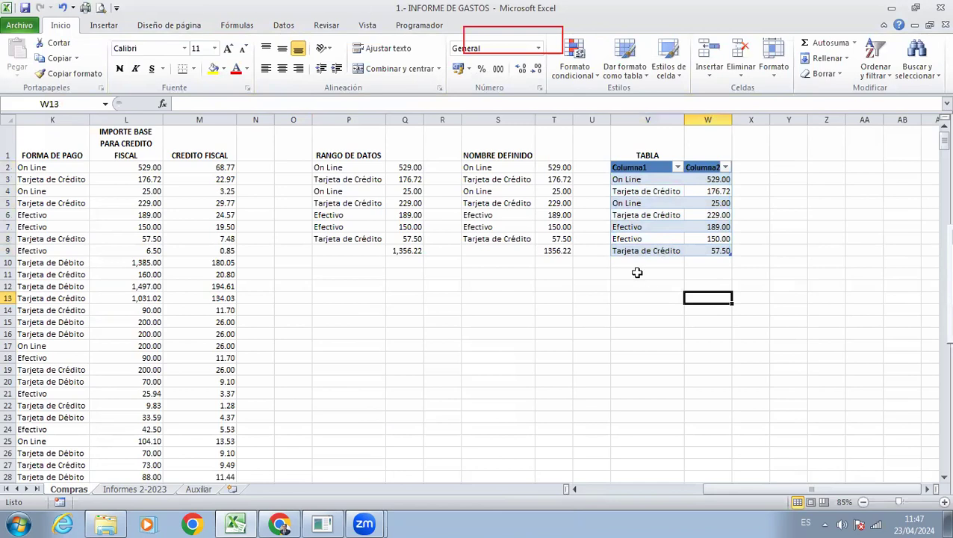
click(811, 45)
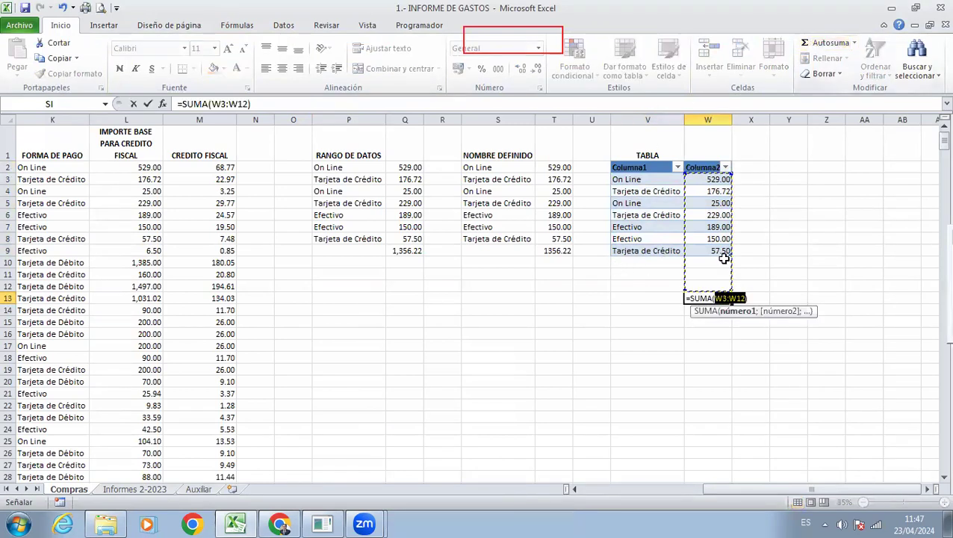
key(Return)
Add a row directly below the table with payment method Efectivo in V10 and amount 1000 in W10.
key(Up)
key(Left)
key(Up)
key(Up)
key(Up)
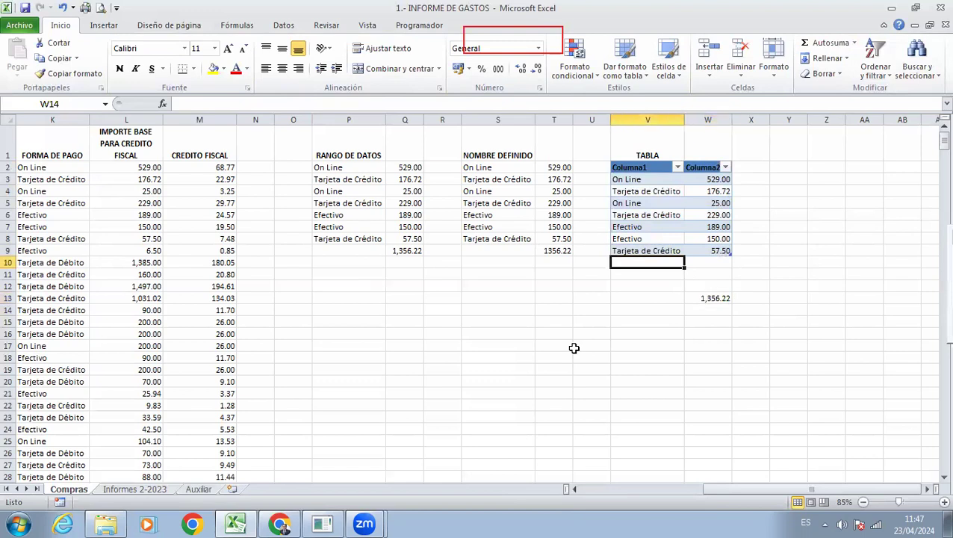
text(Efectivo)
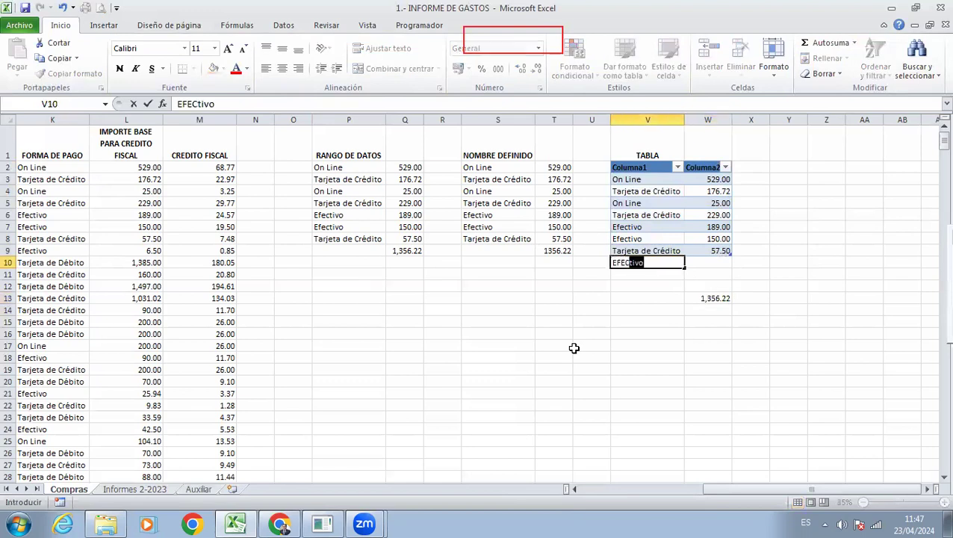
key(Tab)
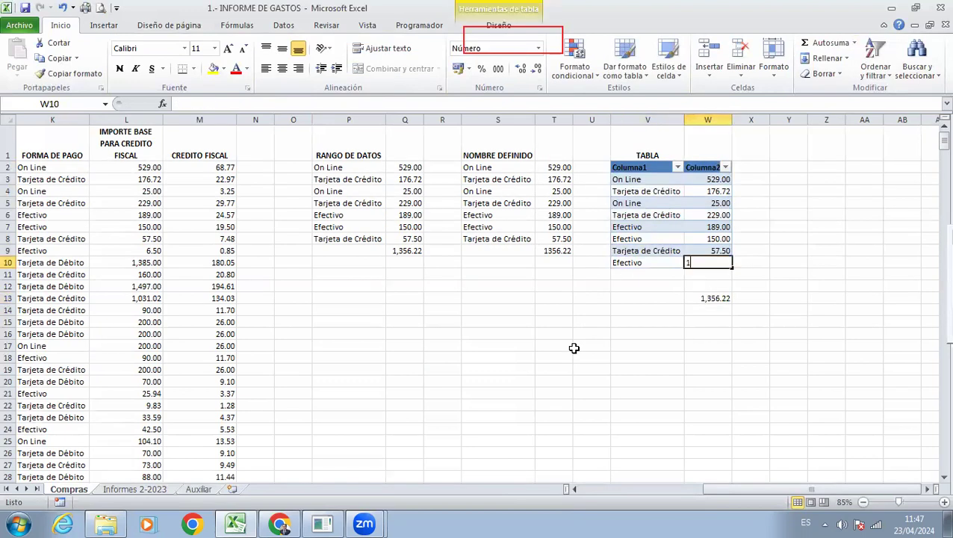
text(1000)
key(Return)
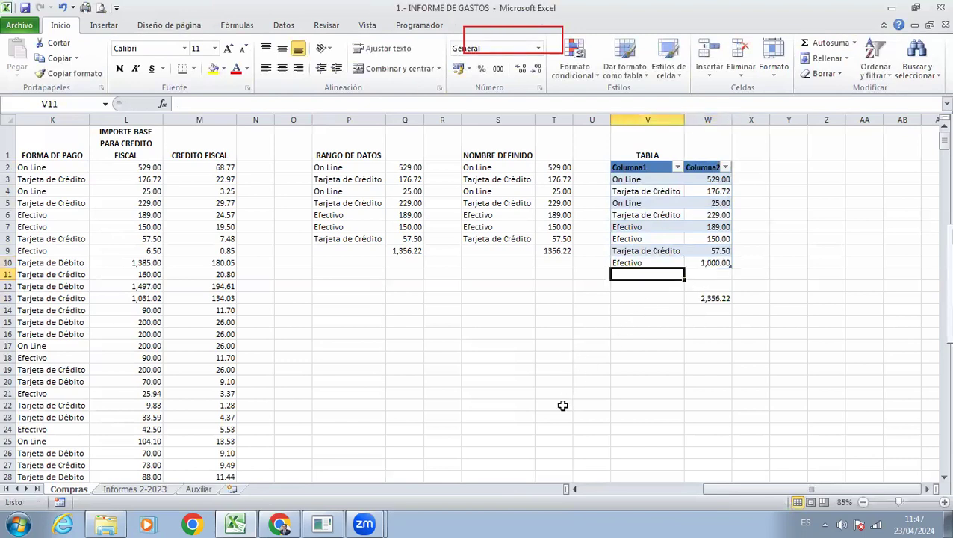
Add another table row with Tarjeta de Crédito in V11 and 500 in W11.
text(TAR)
key(Tab)
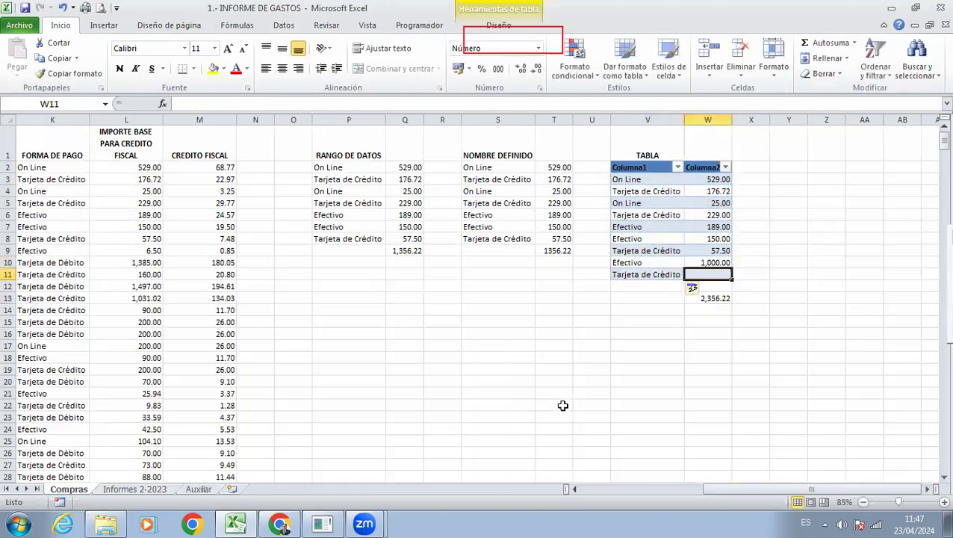
text(500)
key(Return)
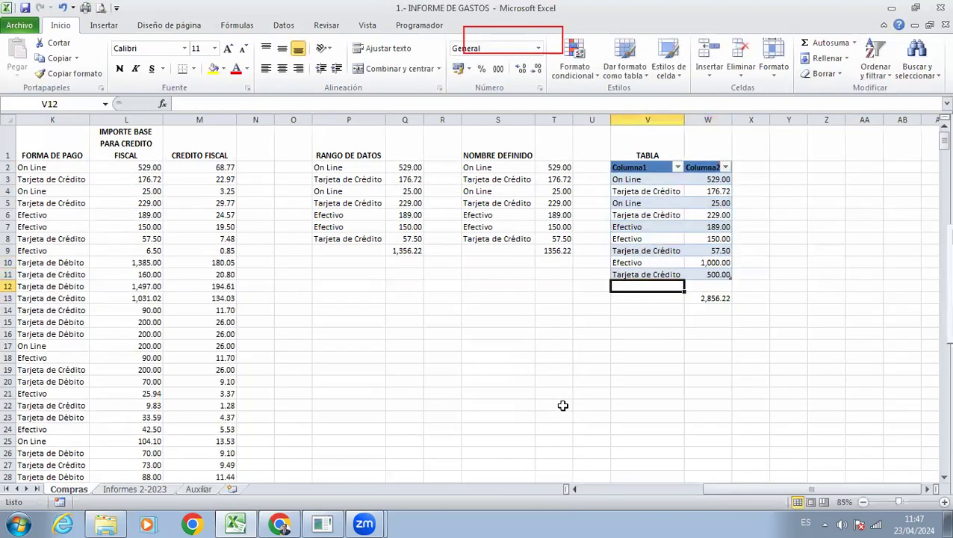
Copy the NOMBRE DEFINIDO total formula from cell T9 to cell T13.
key(Left)
key(Left)
key(Up)
key(Up)
key(Up)
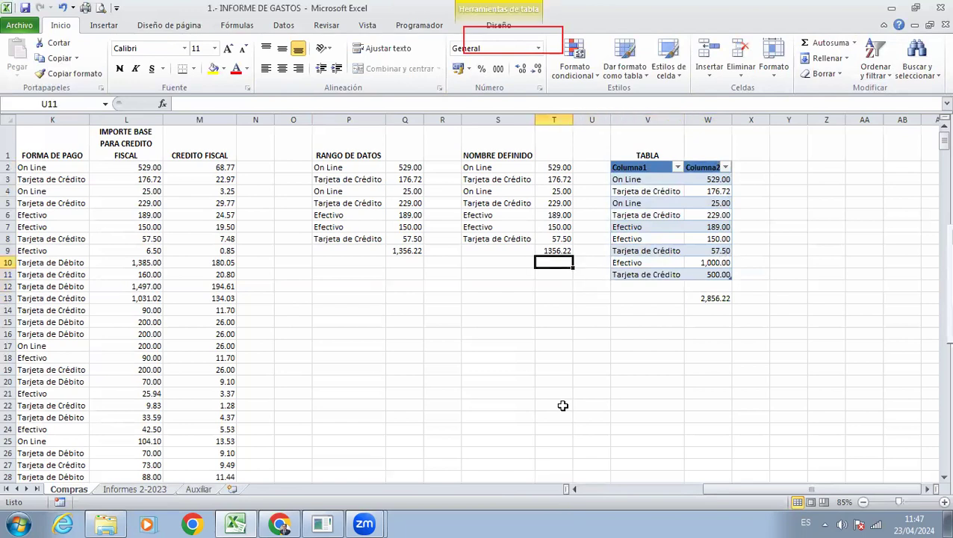
key(ctrl+c)
key(Down)
key(Down)
key(Down)
key(Down)
key(ctrl+v)
Enter the amounts 100, 200 and 300 in T9:T11 under the NOMBRE DEFINIDO data.
key(Up)
key(Up)
key(Up)
key(Up)
text(100)
key(Return)
text(200)
key(Return)
text(300)
key(Left)
Enter the payment methods Efectivo, Tarjeta de Crédito and On Line in S9:S11.
key(Up)
key(Up)
text(E)
key(Return)
text(Tarjeta de Crédito)
key(Return)
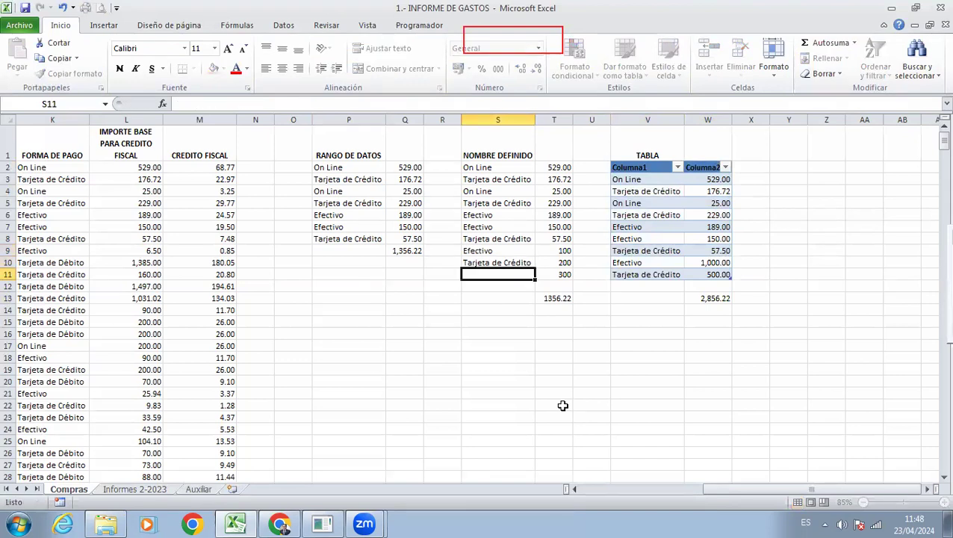
text(O)
key(Return)
Check which cells the =SUMA(TOTAL) formula in T13 covers.
key(Down)
key(Right)
key(F2)
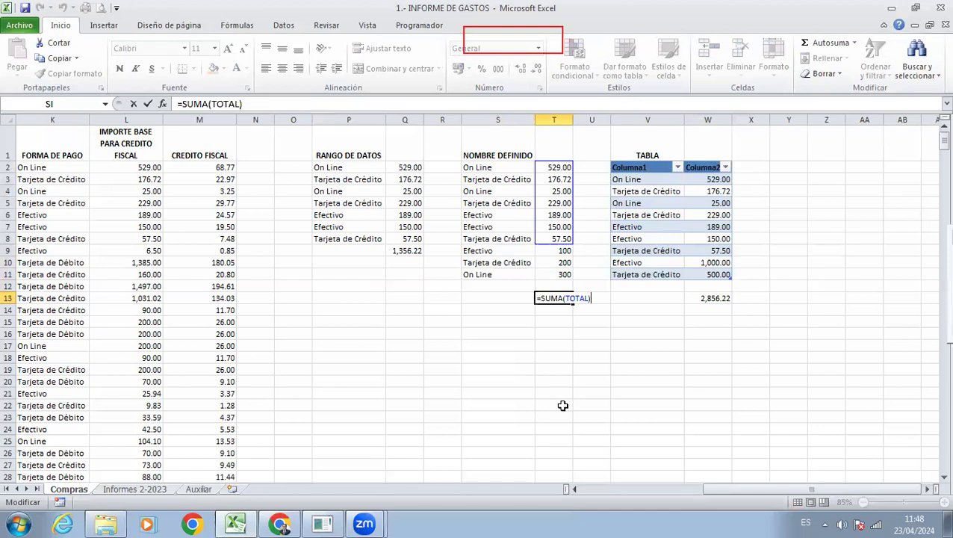
key(ctrl+Return)
key(F2)
key(Escape)
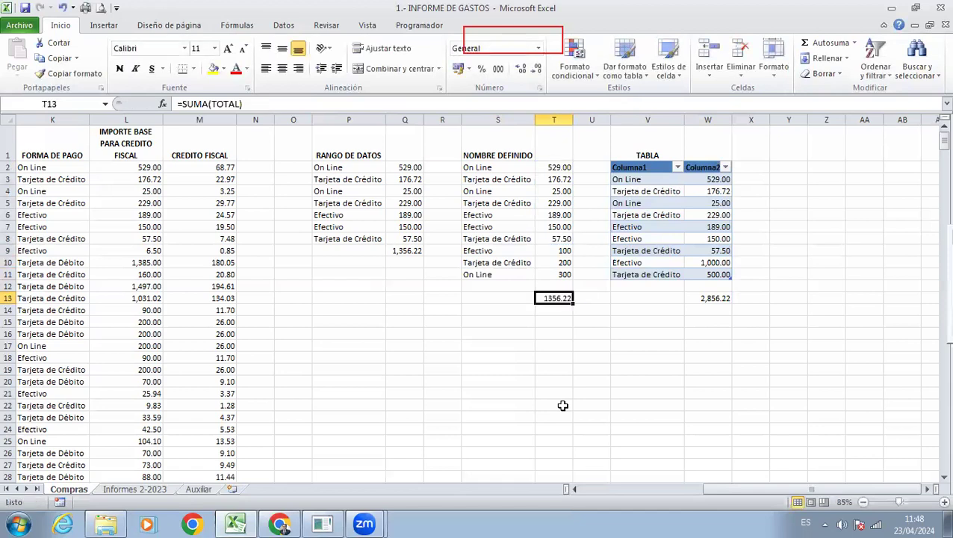
Insert an entire new column at column U, between the NOMBRE DEFINIDO block and the table.
key(Right)
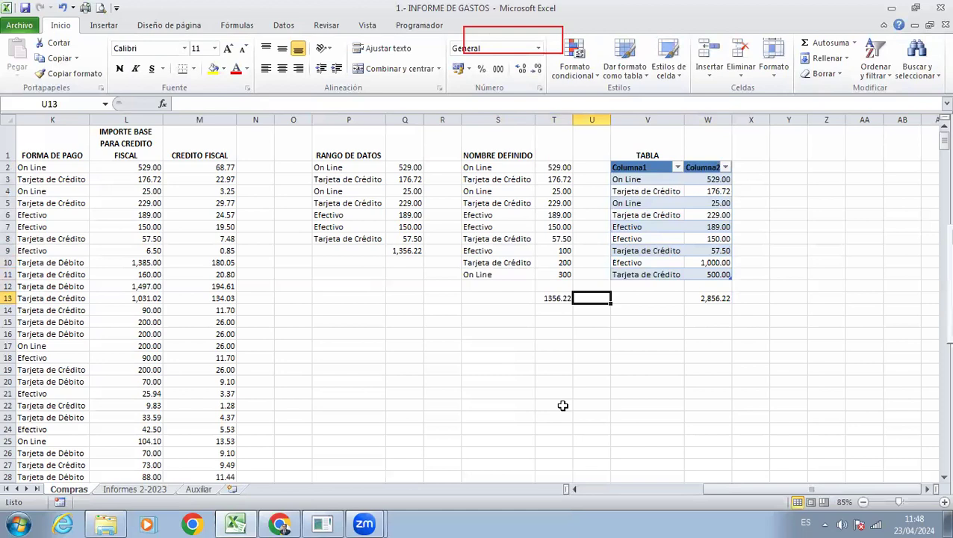
key(ctrl+plus)
key(c)
key(Return)
Calculate 13% of each NOMBRE DEFINIDO amount with =T2*13% in U2 and fill the formula down to U11.
key(Up)
key(Up)
key(Up)
key(Up)
key(Up)
key(Up)
key(Up)
key(Up)
key(Up)
key(Up)
key(Up)
key(Up)
key(Down)
text(=)
key(Left)
text(*13%)
key(Return)
key(Up)
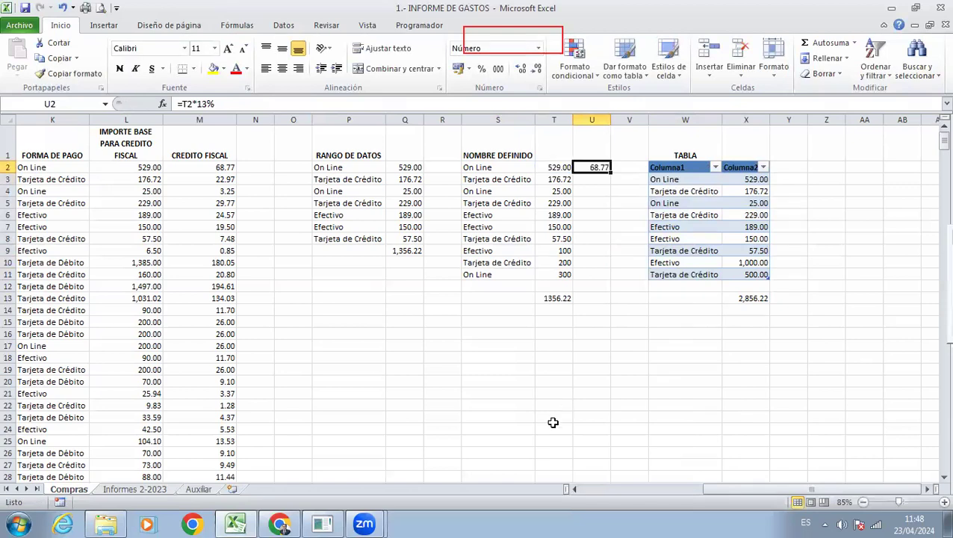
drag(610, 172, 602, 276)
click(630, 342)
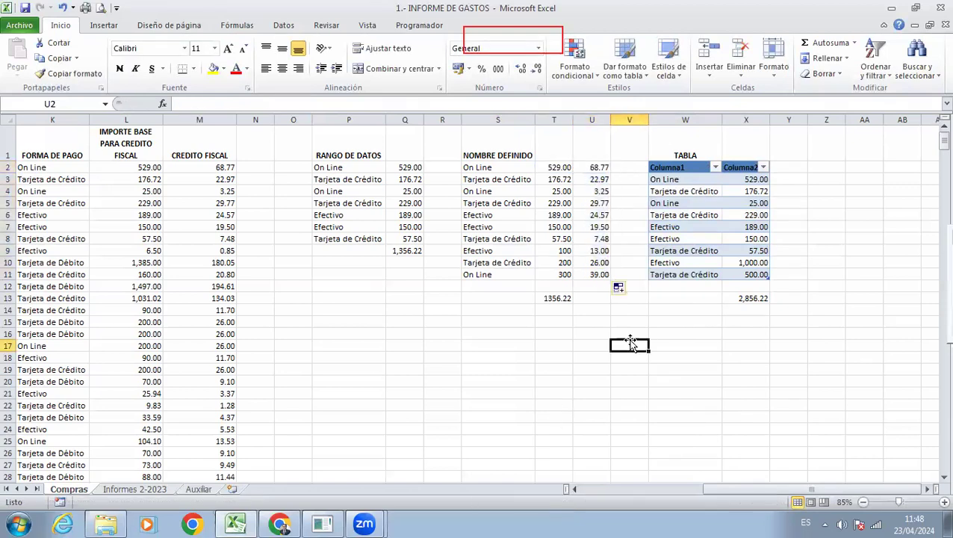
click(778, 169)
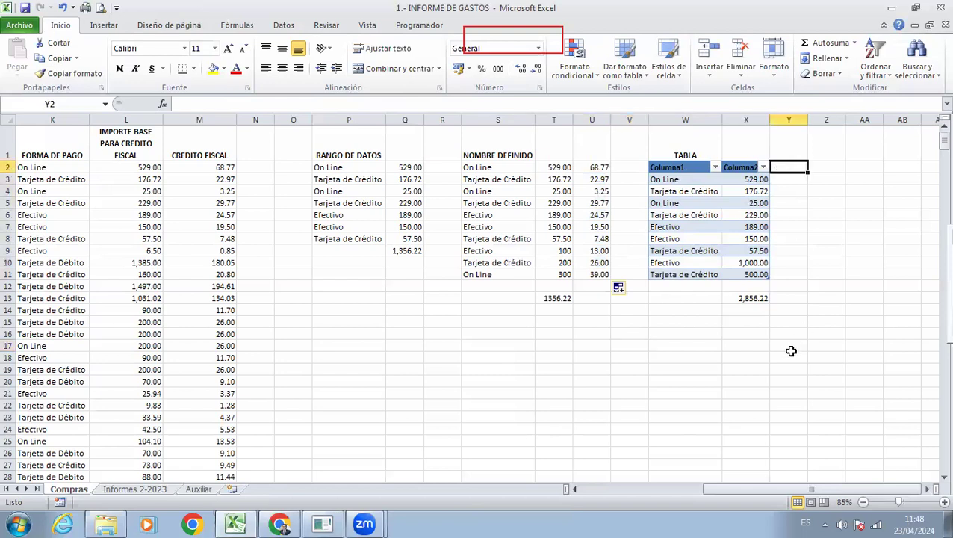
text(IVA)
key(Return)
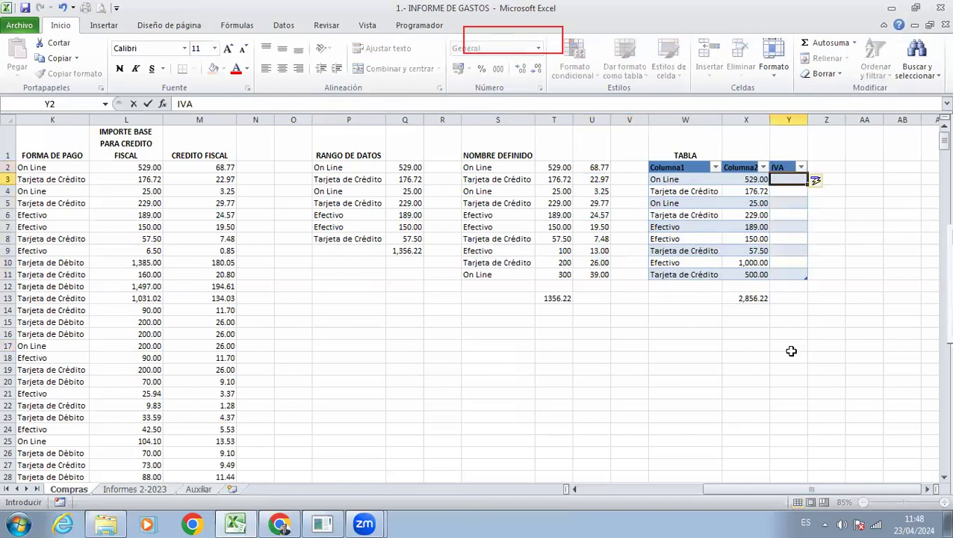
text(=)
key(Left)
text(*13%)
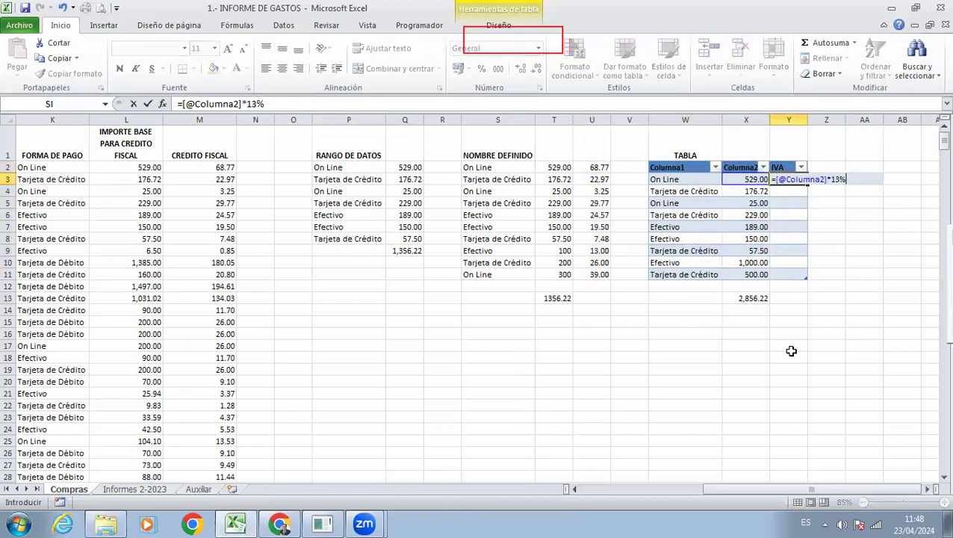
key(Return)
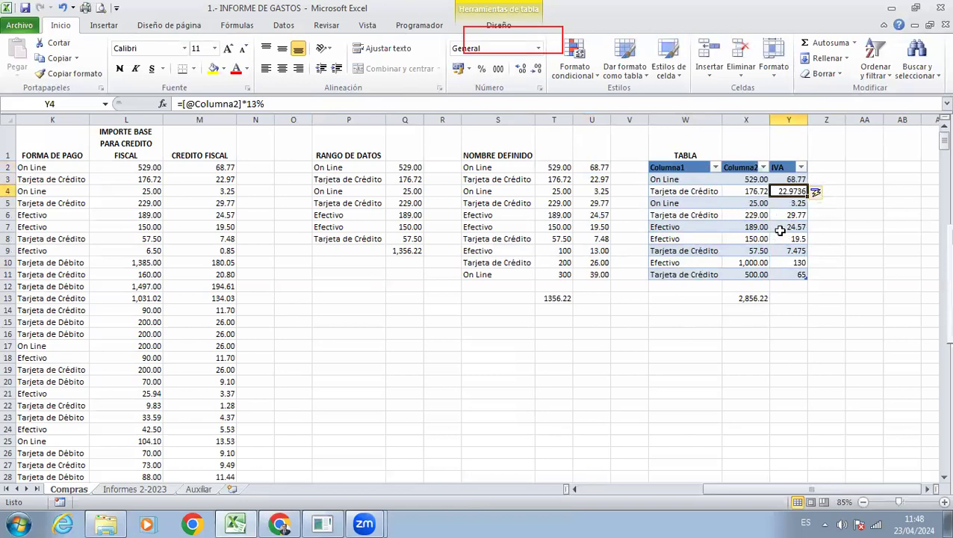
Add a table row in row 12 with payment method QR and amount 1000.
click(703, 289)
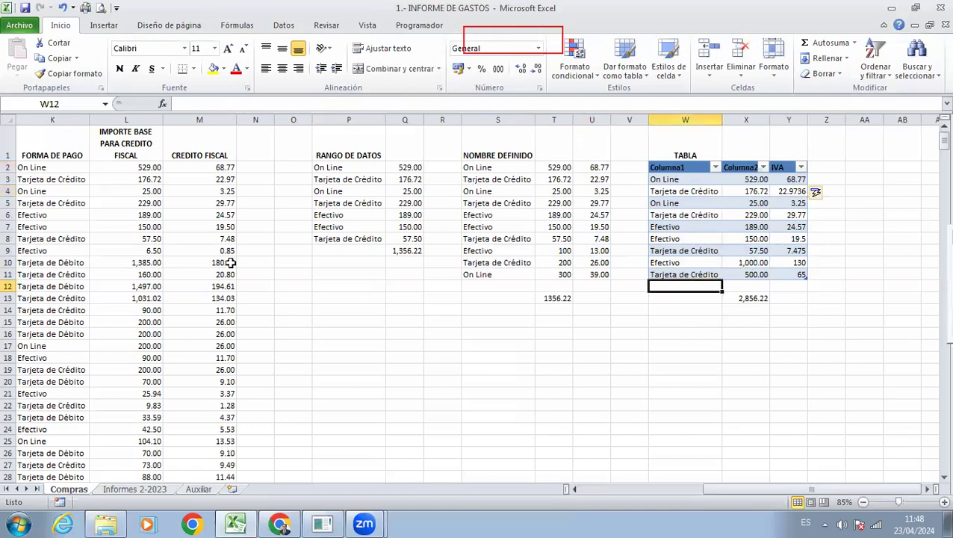
text(QR)
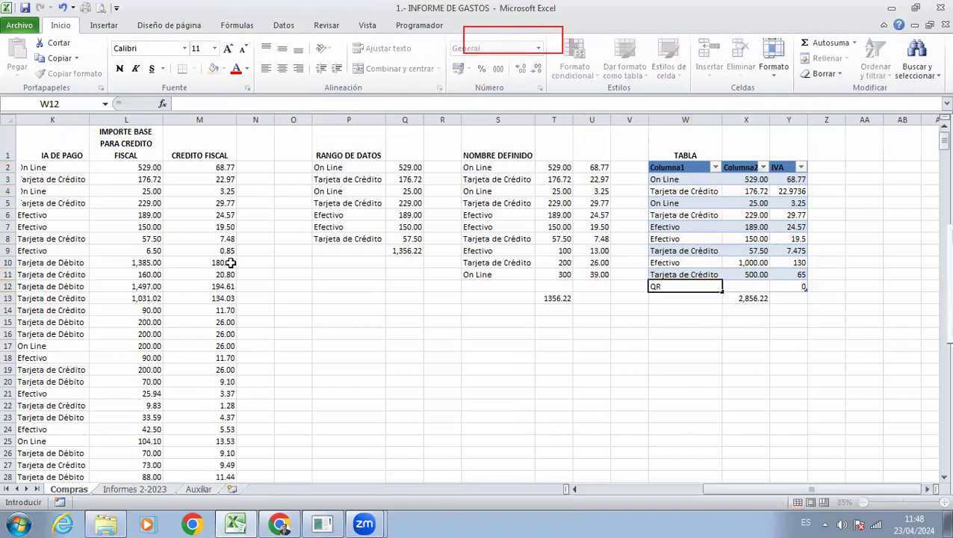
key(Tab)
text(1000)
key(Return)
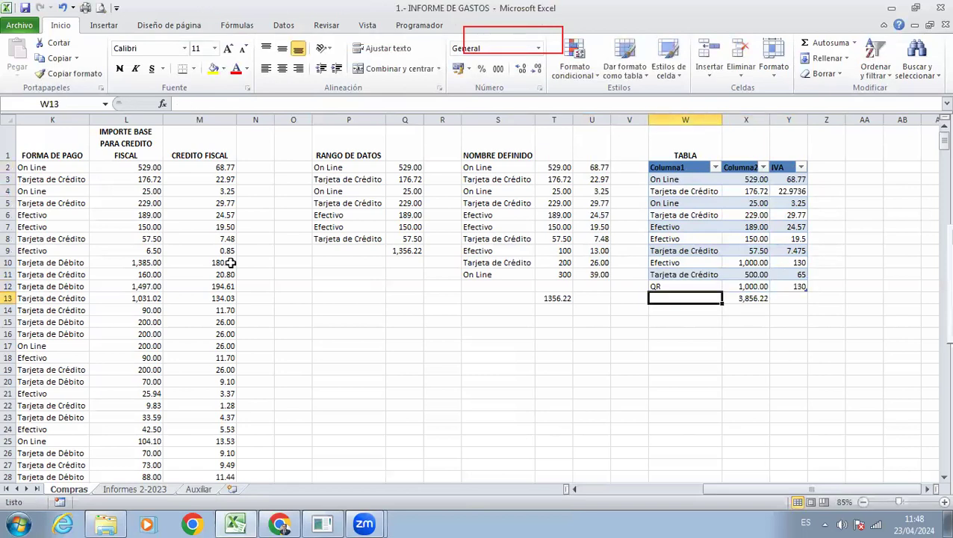
Inspect the IVA formula of the QR row in Y12 and the table's total formula in X13.
key(Up)
key(Right)
key(Right)
key(F2)
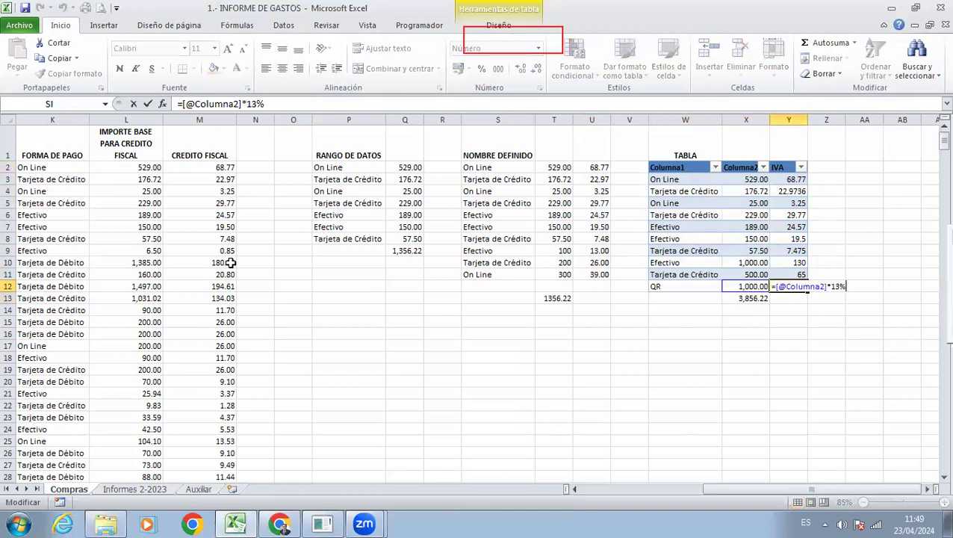
key(Escape)
key(Down)
key(Left)
key(F2)
key(Escape)
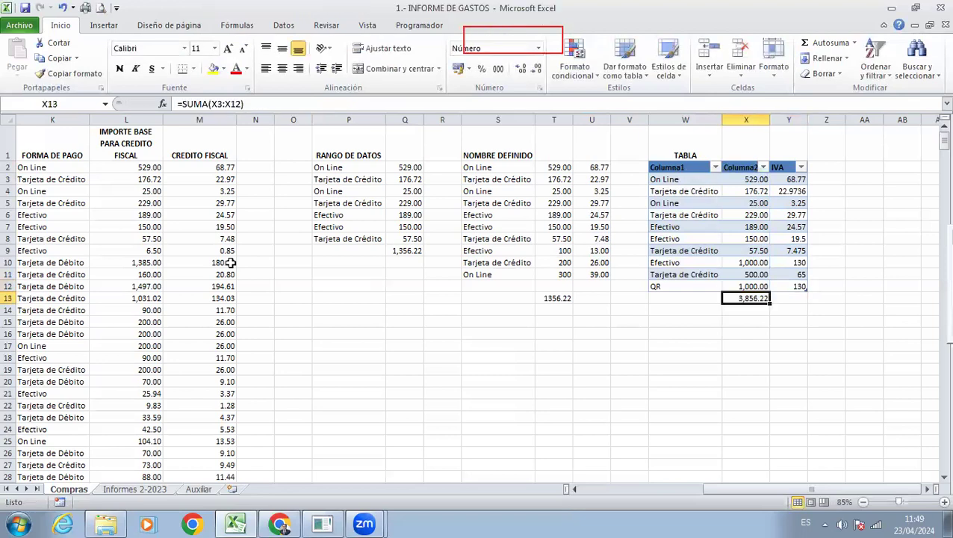
Add a QR entry with amount 1000 in row 12 of NOMBRE DEFINIDO and inspect the total formula in T13.
key(Up)
key(Left)
key(Left)
key(Left)
key(Left)
key(Left)
text(QR)
key(Tab)
text(1000)
key(Tab)
key(Down)
key(Left)
key(F2)
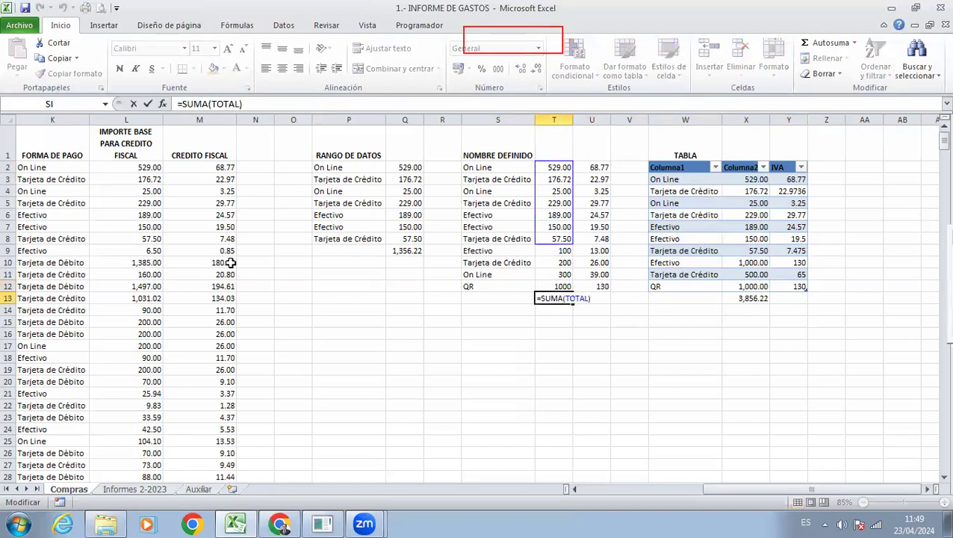
key(Return)
Replace the content of U12 with the manual formula =T12*.13 and review that formula.
key(Up)
key(Up)
key(Right)
key(Left)
key(Right)
key(Delete)
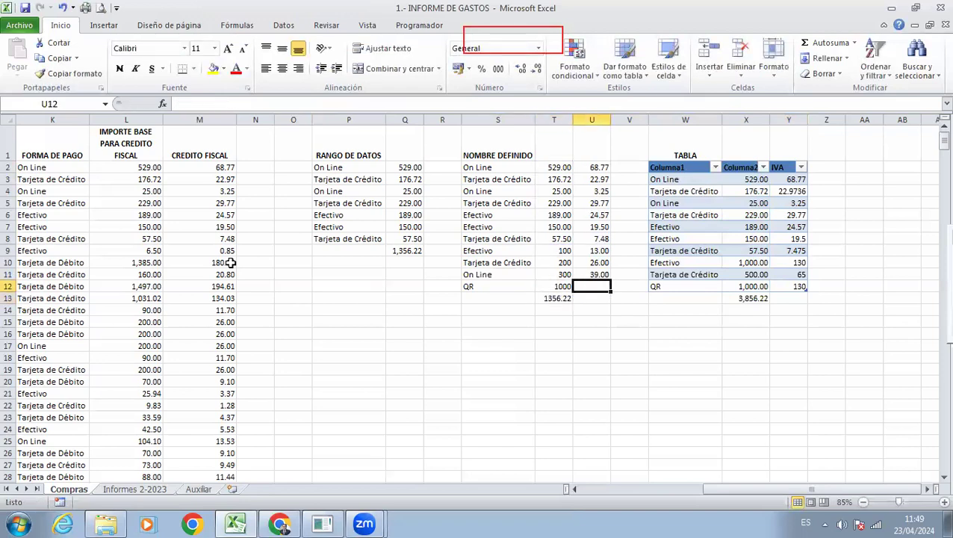
text(=T12*.13)
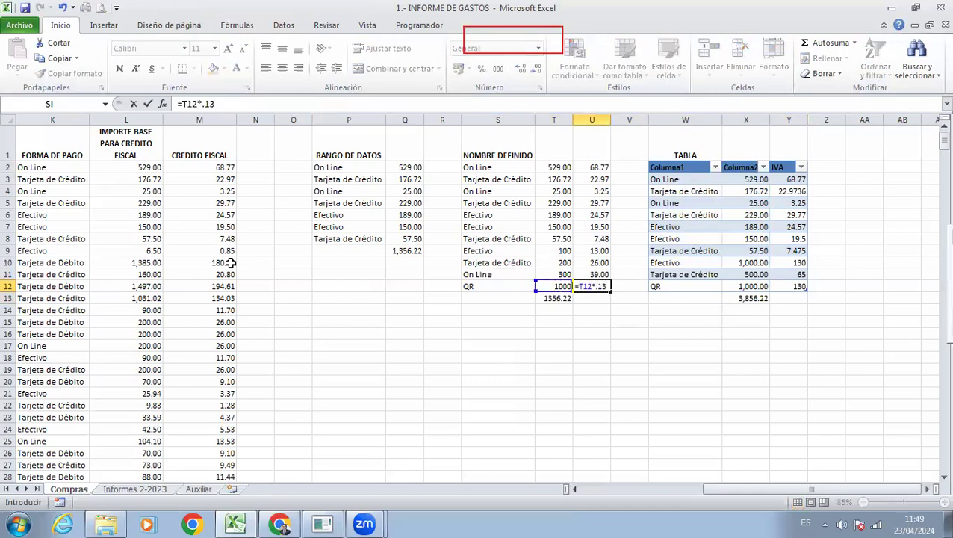
key(Return)
key(Up)
key(F2)
key(Escape)
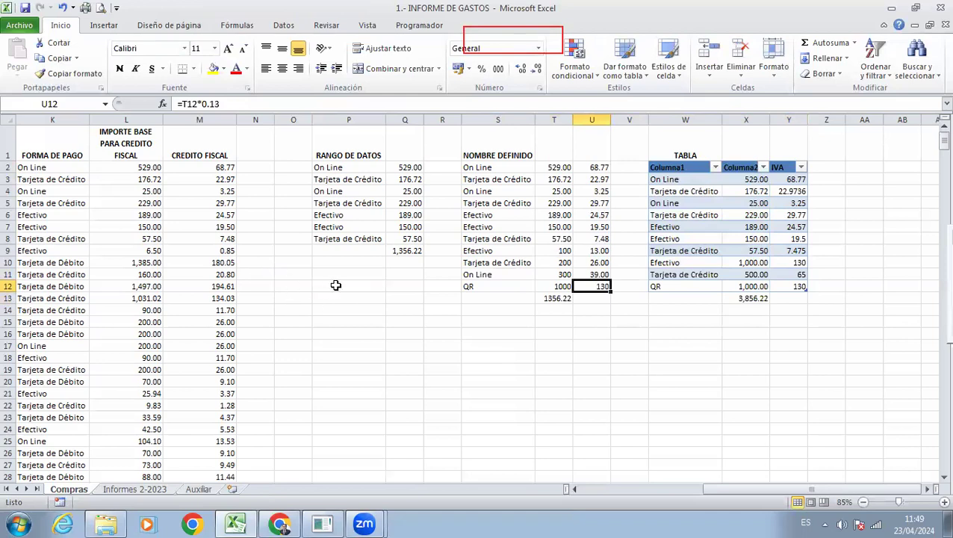
Delete columns P to Z with the RANGO DE DATOS, NOMBRE DEFINIDO and TABLA examples and return to cell A1.
drag(365, 149, 409, 292)
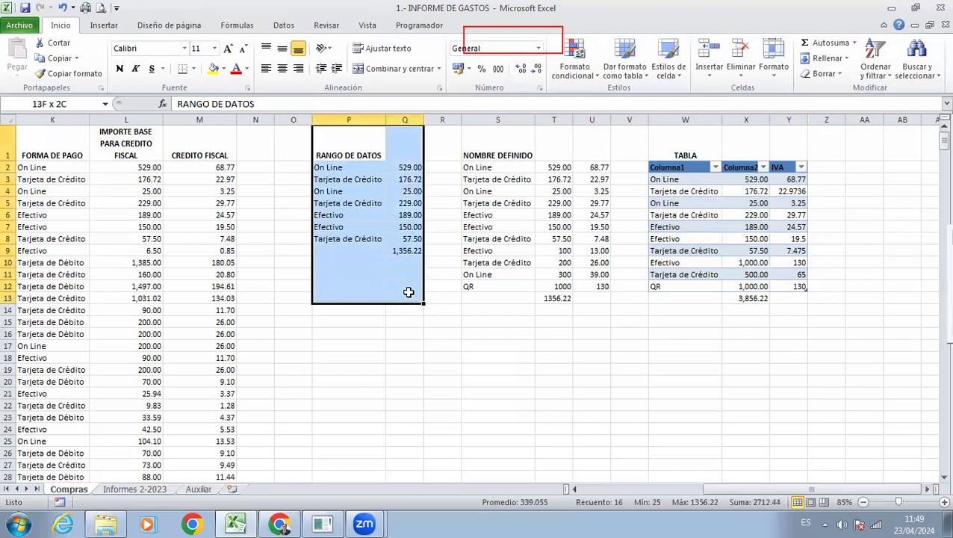
drag(340, 154, 394, 328)
drag(482, 150, 590, 303)
drag(680, 149, 777, 334)
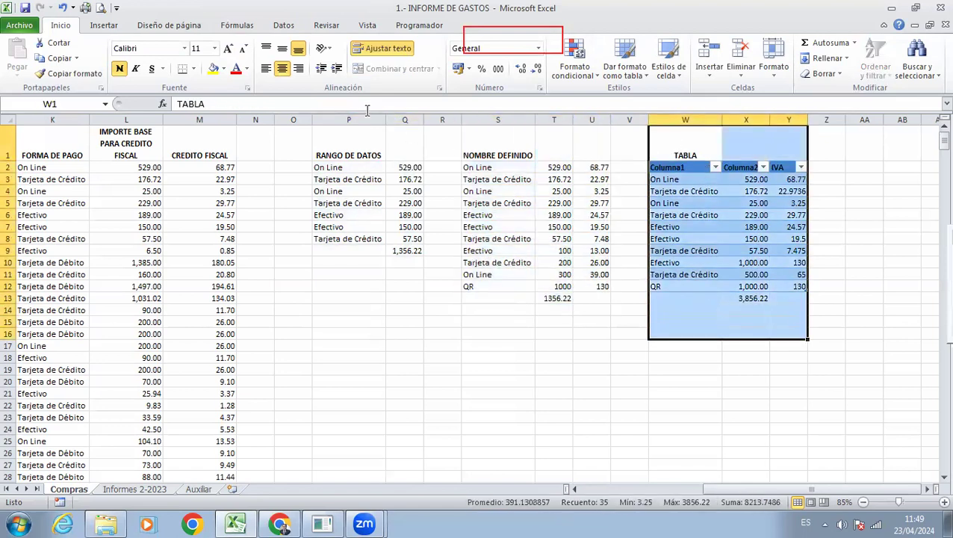
drag(359, 119, 817, 146)
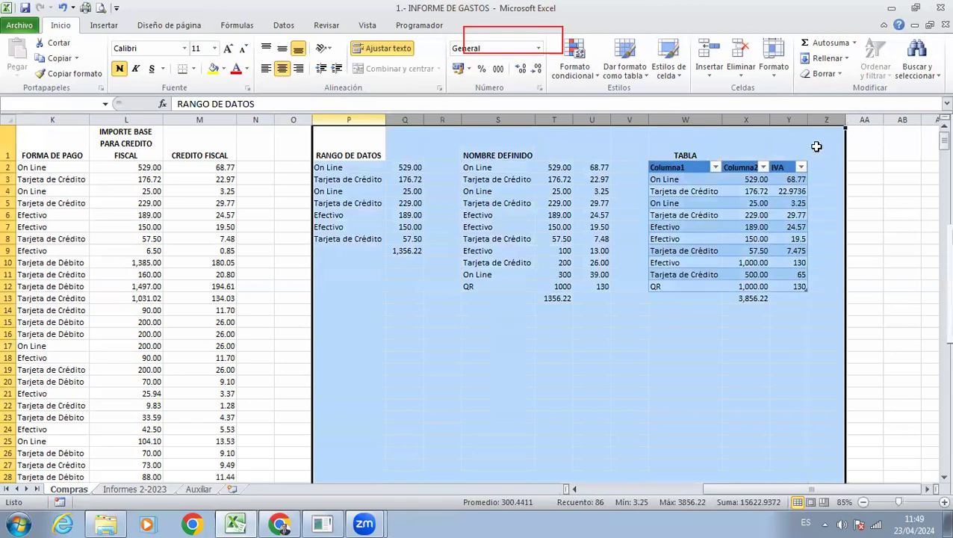
key(ctrl+minus)
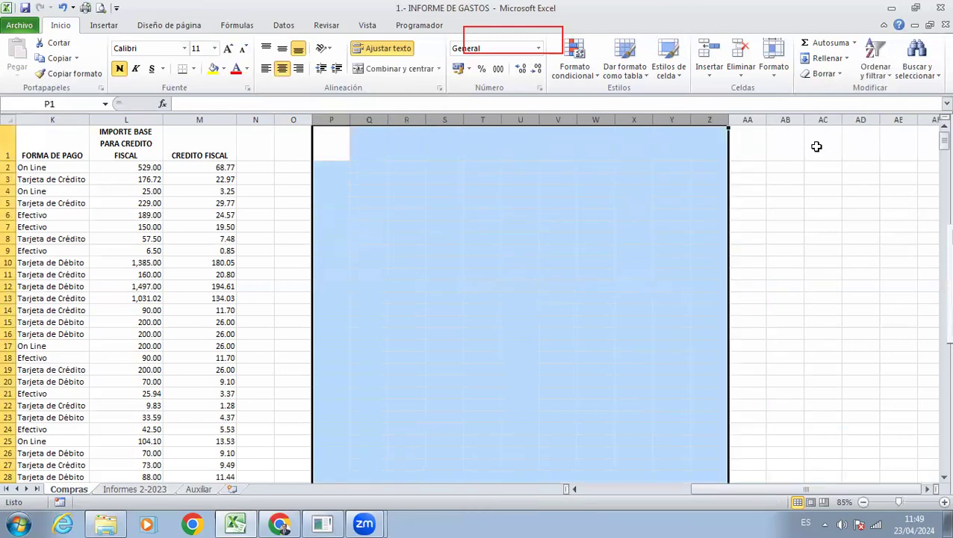
scroll(817, 146, left, 5)
key(ctrl+Home)
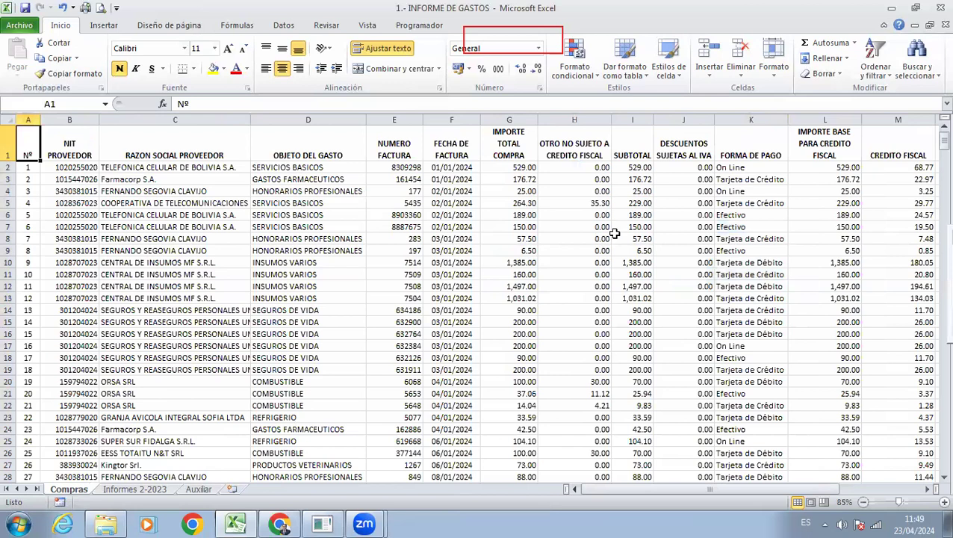
click(339, 302)
click(332, 274)
drag(302, 200, 324, 334)
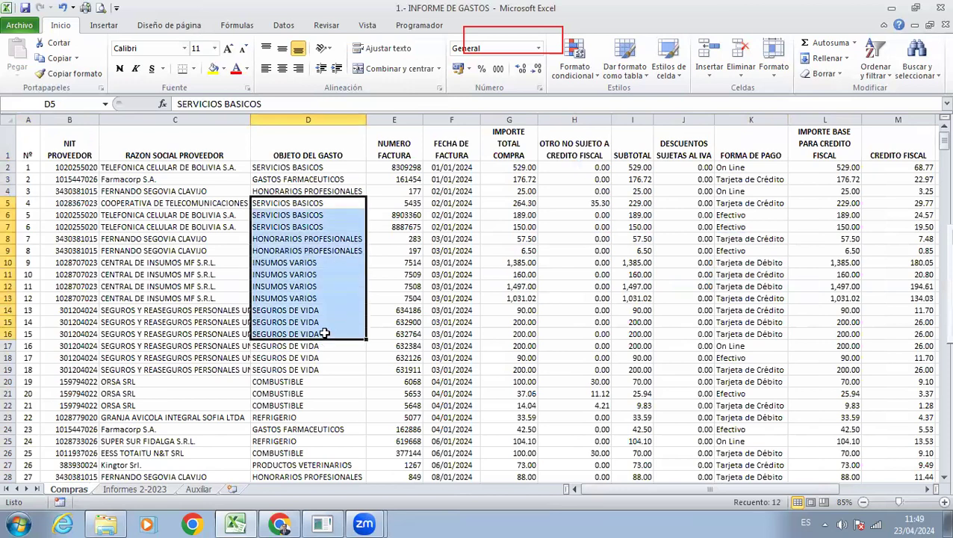
click(320, 310)
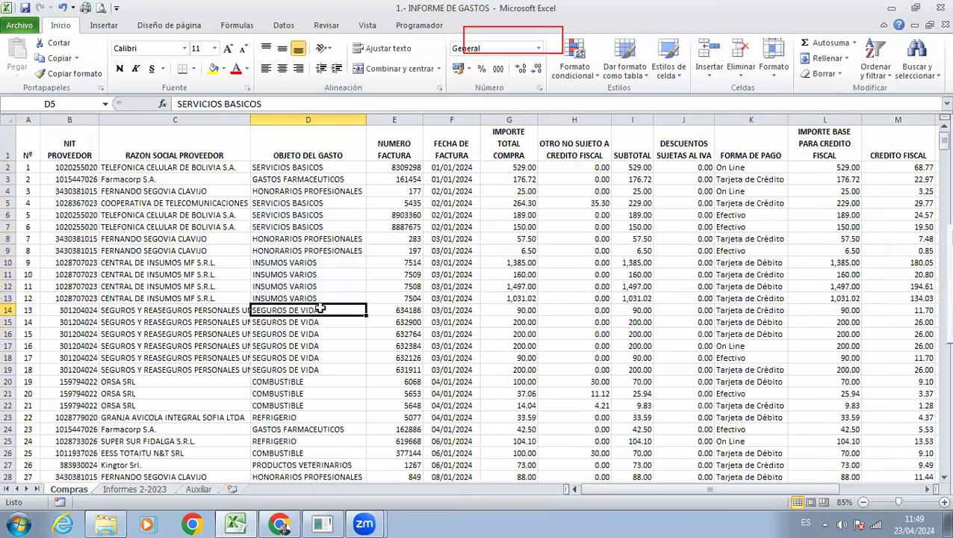
Convert the entire purchases data range A1:M555 into a table with headers.
key(ctrl+a)
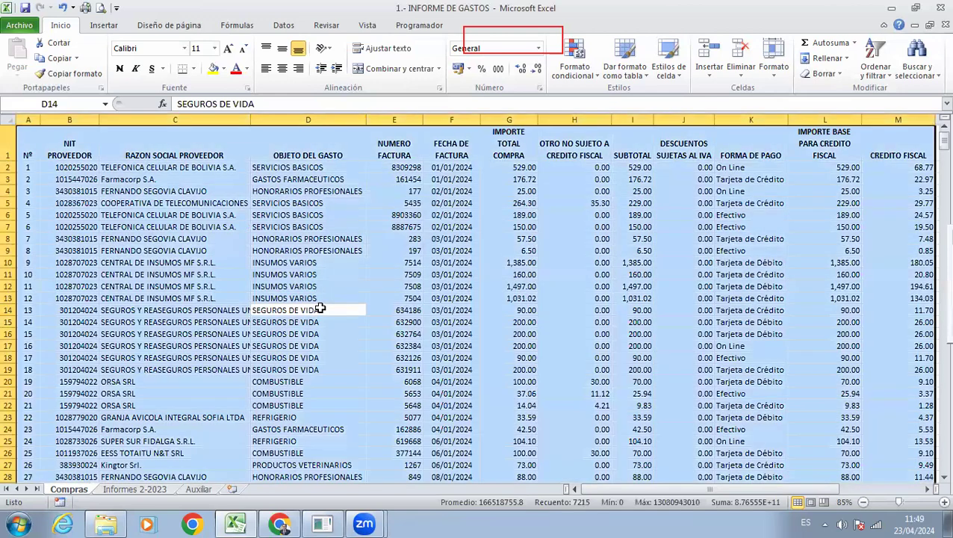
scroll(348, 338, down, 1)
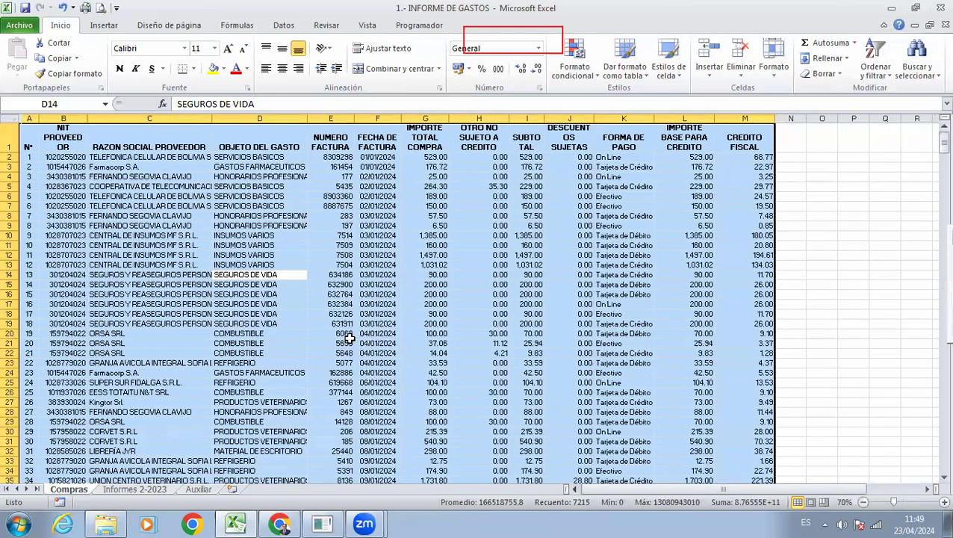
scroll(330, 302, down, 20)
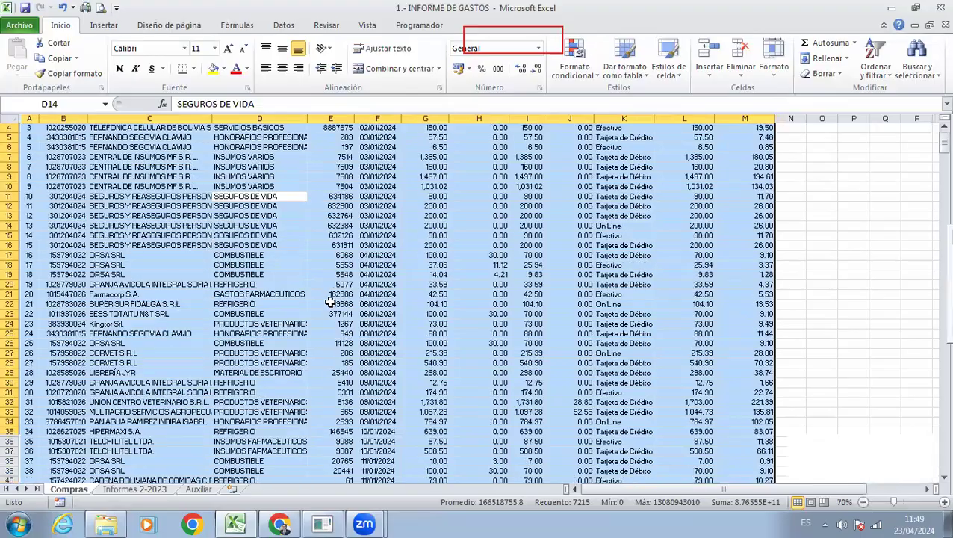
scroll(330, 302, down, 20)
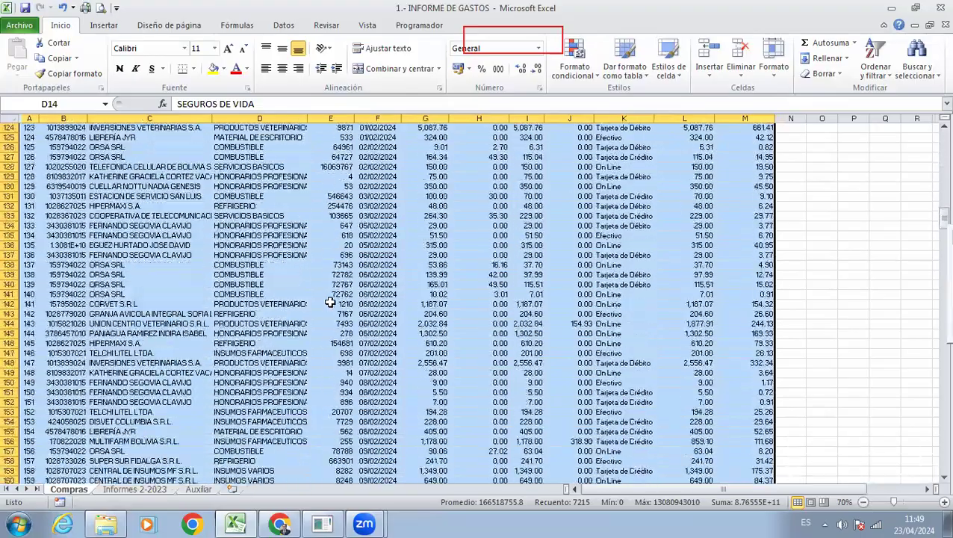
scroll(330, 302, down, 20)
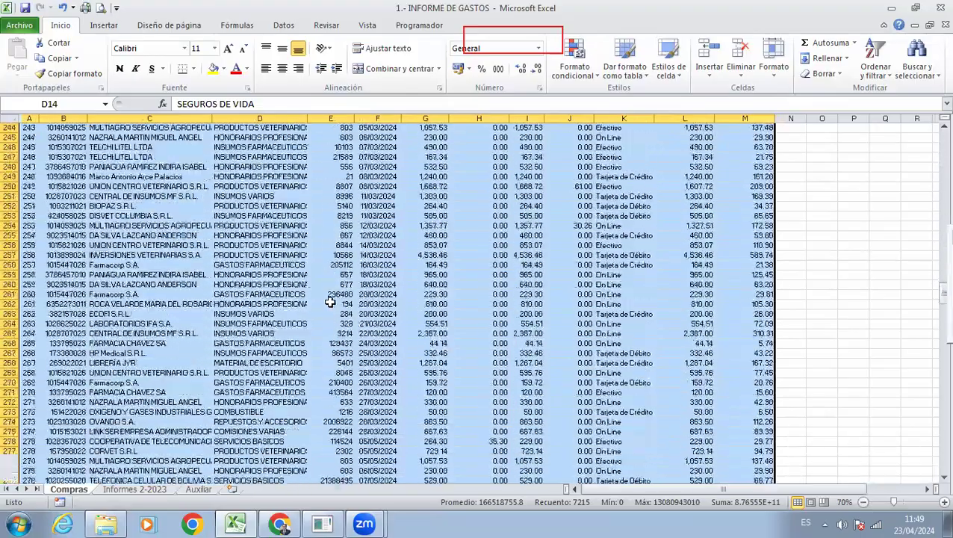
scroll(330, 302, down, 20)
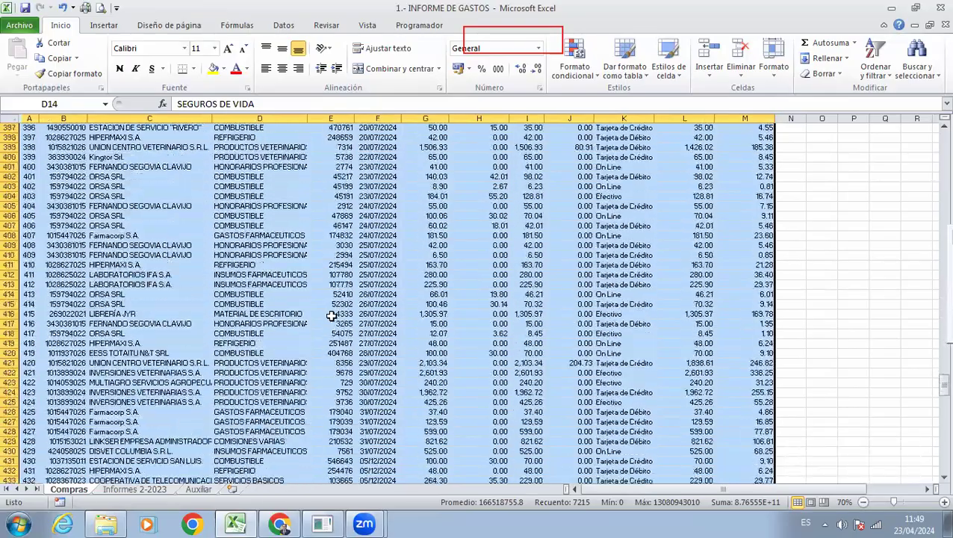
scroll(331, 315, down, 20)
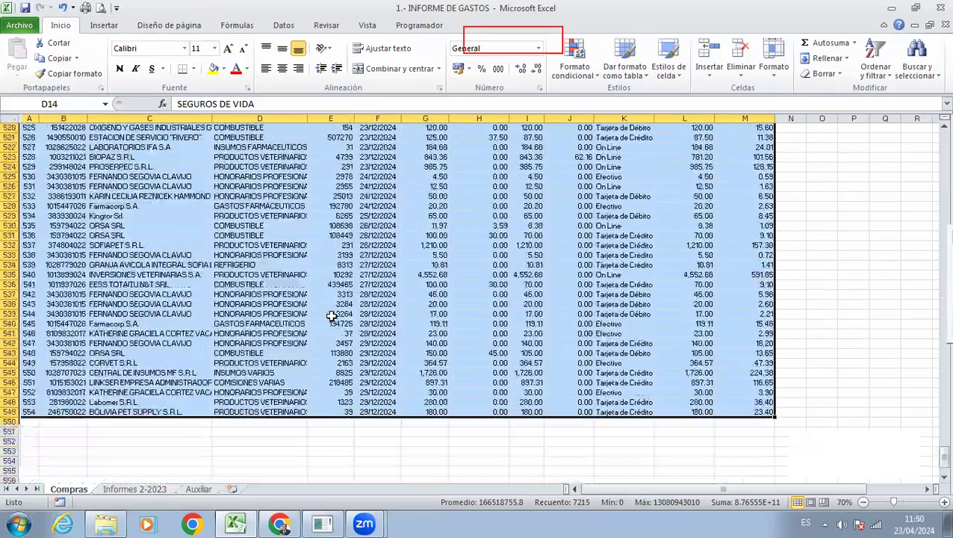
drag(939, 463, 934, 138)
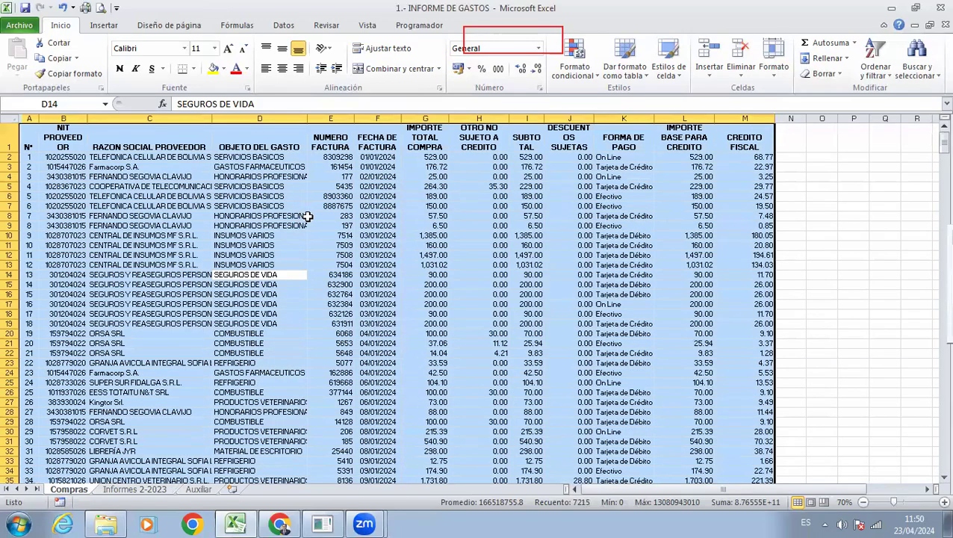
key(ctrl+t)
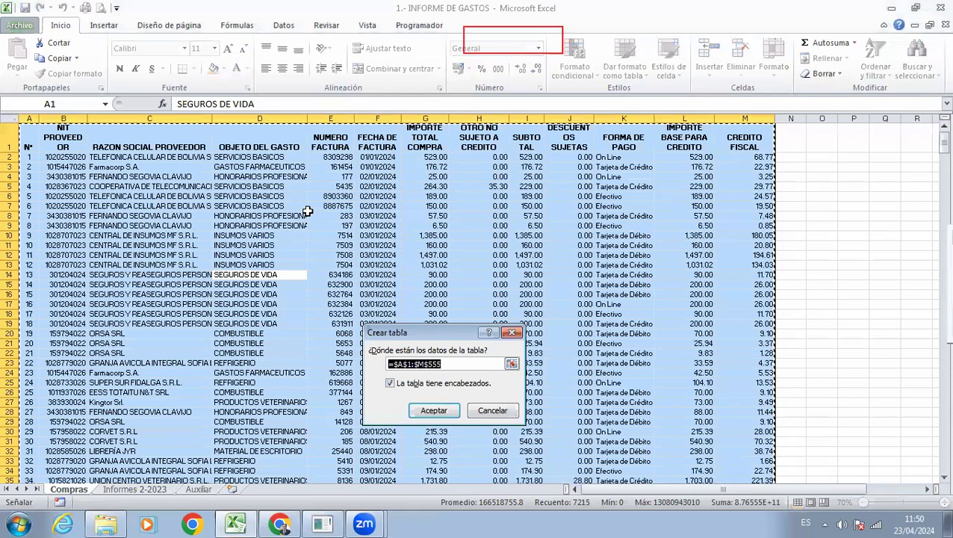
click(434, 410)
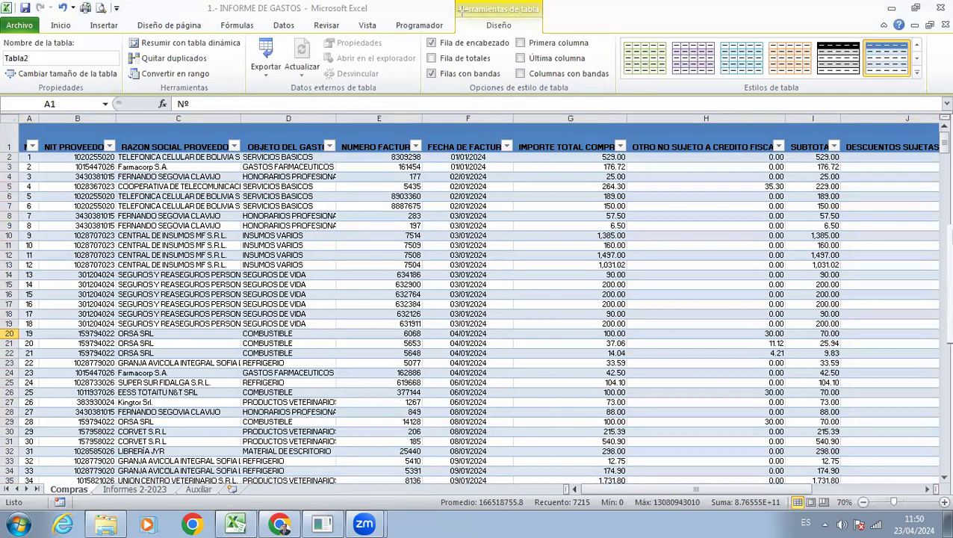
Rename the purchases table as CUADROCOMPRAS.
drag(452, 3, 553, 43)
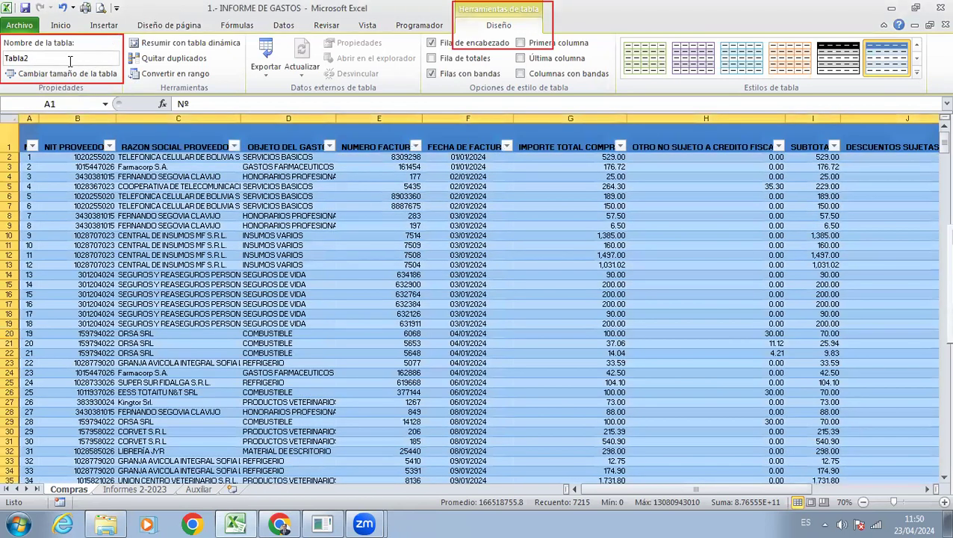
click(64, 60)
key(BackSpace)
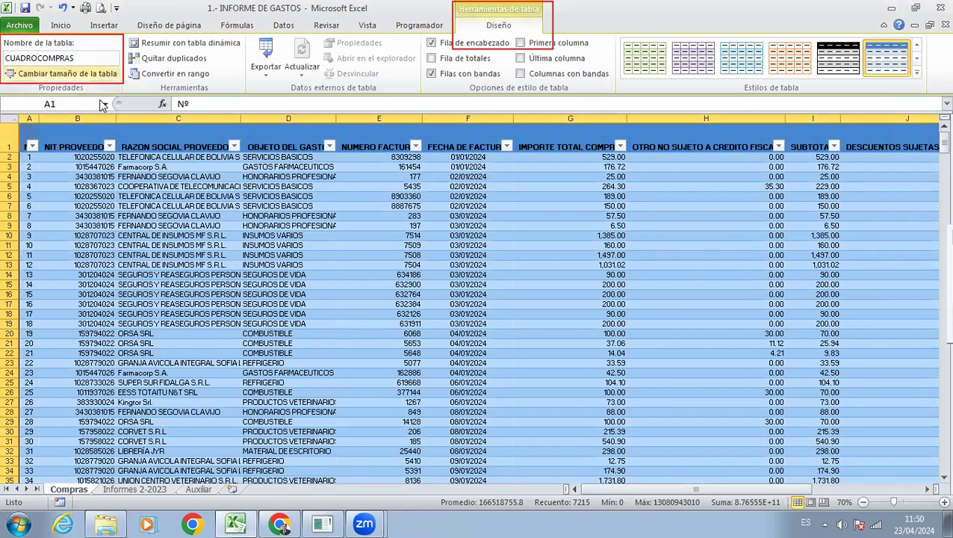
Check the table name from several cells inside the purchases table.
click(139, 187)
click(140, 233)
click(104, 180)
click(227, 187)
click(284, 235)
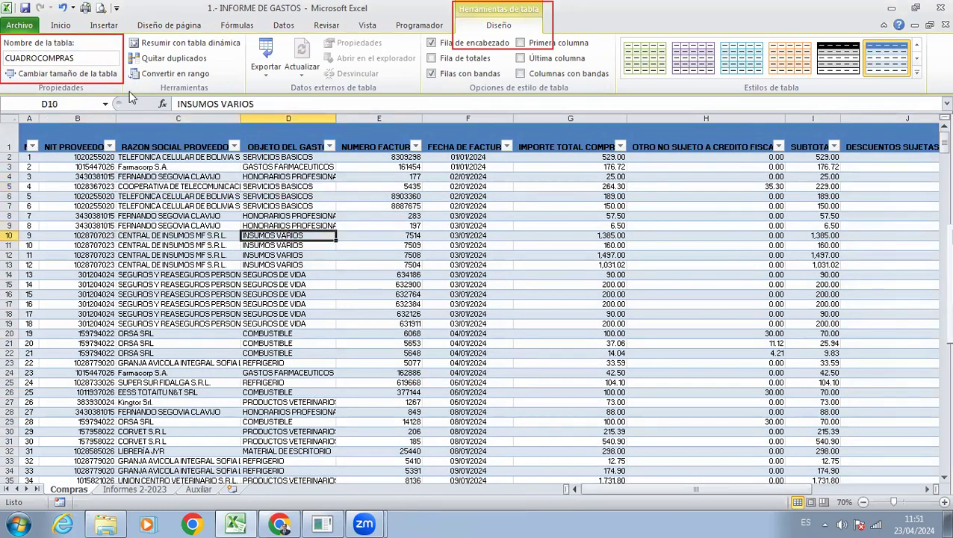
click(90, 56)
click(89, 56)
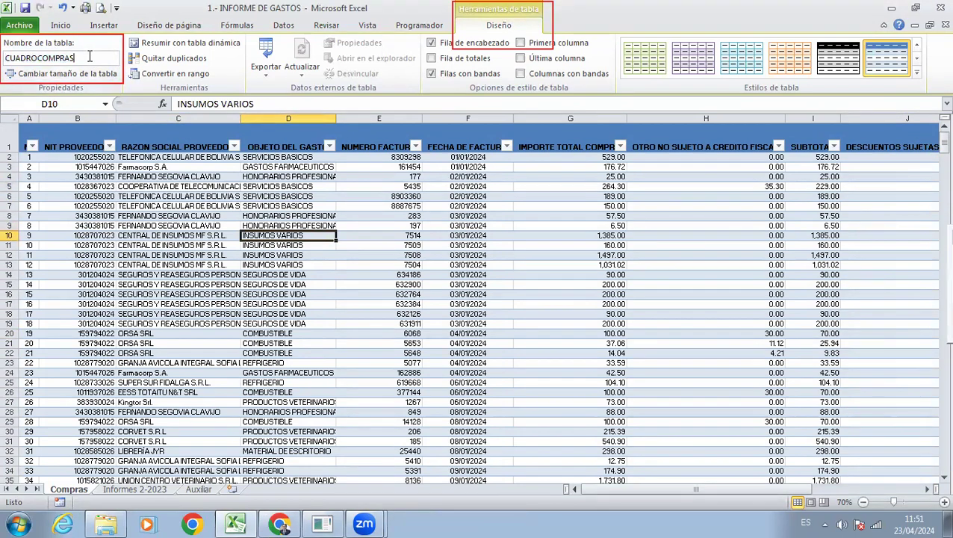
click(218, 196)
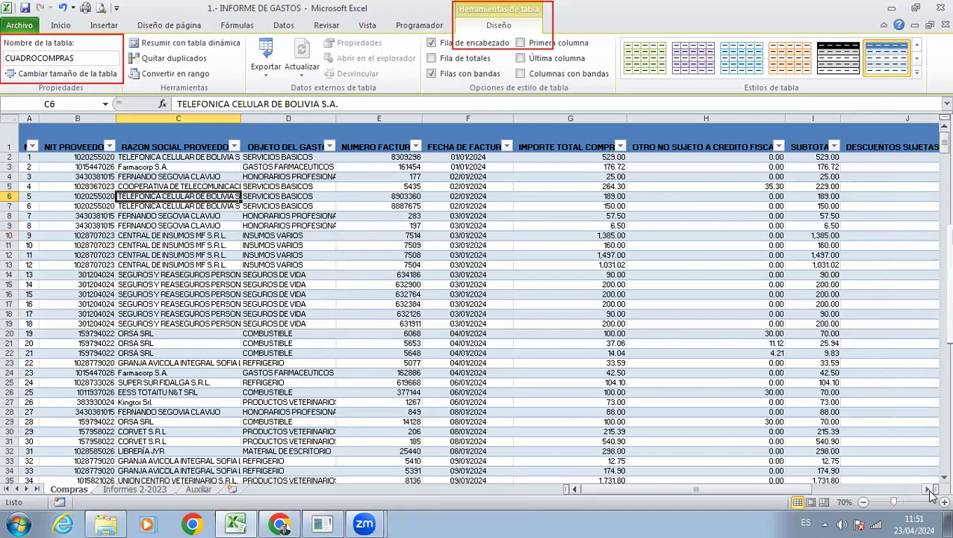
Set the font colour of the purchases table's whole header row to white.
scroll(930, 494, right, 5)
click(275, 143)
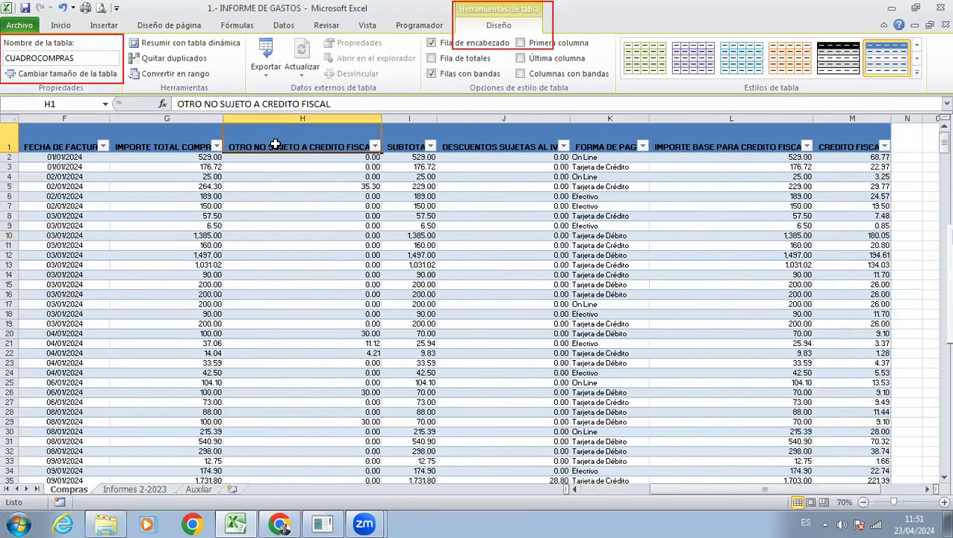
key(shift+space)
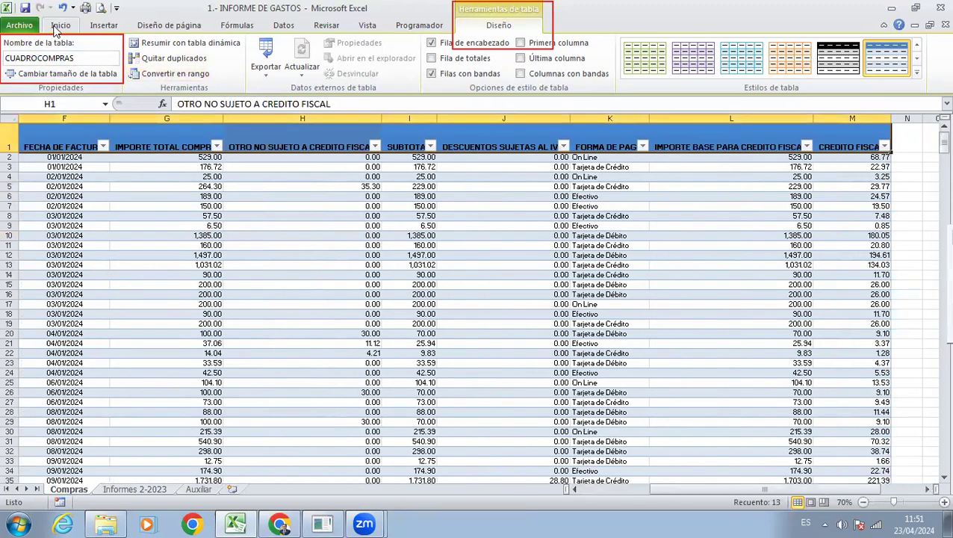
click(61, 26)
click(248, 69)
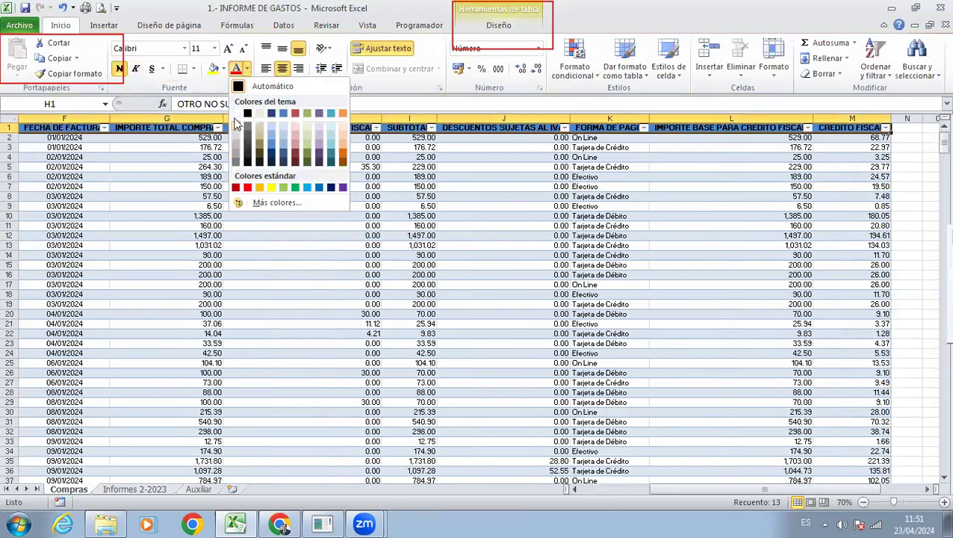
click(236, 114)
click(264, 204)
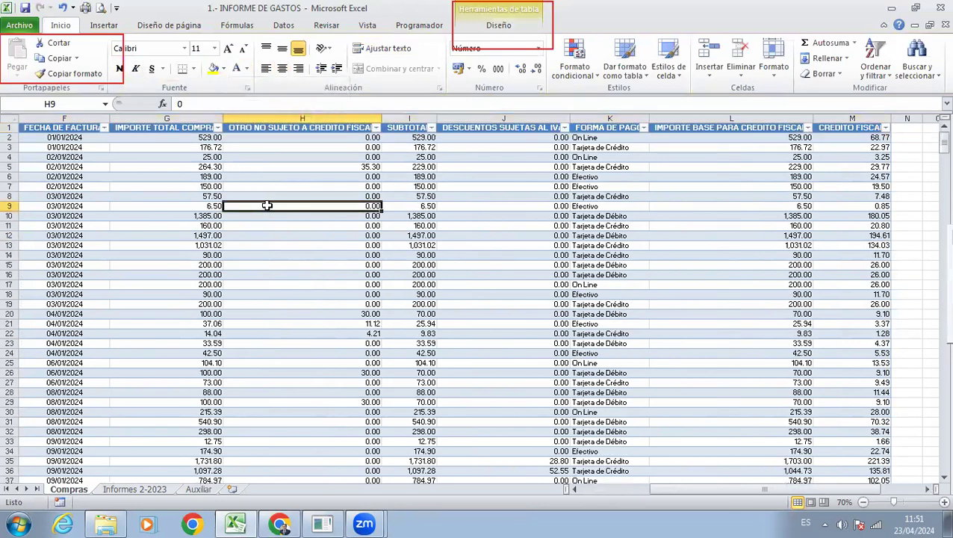
Increase the height of header row 1 to about three times its single-line height.
click(74, 119)
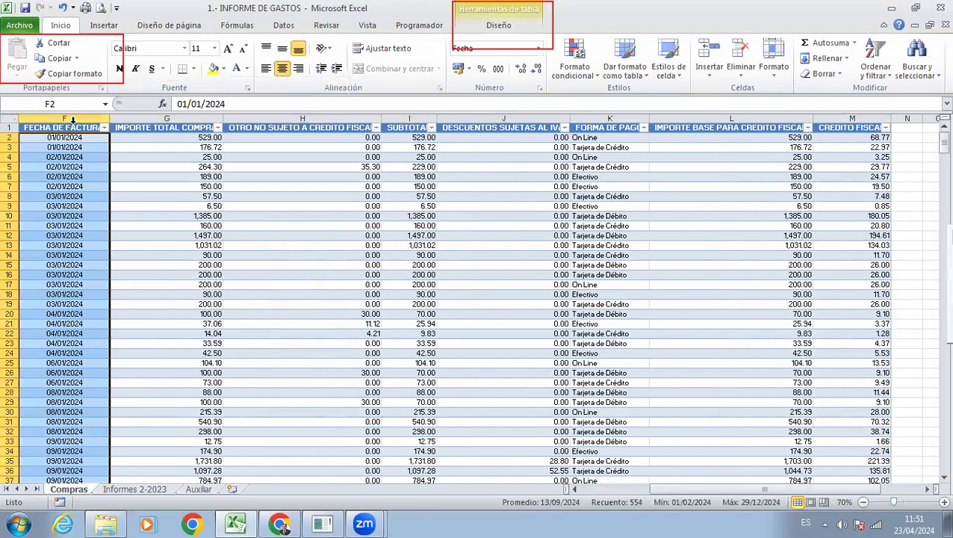
key(ctrl+Home)
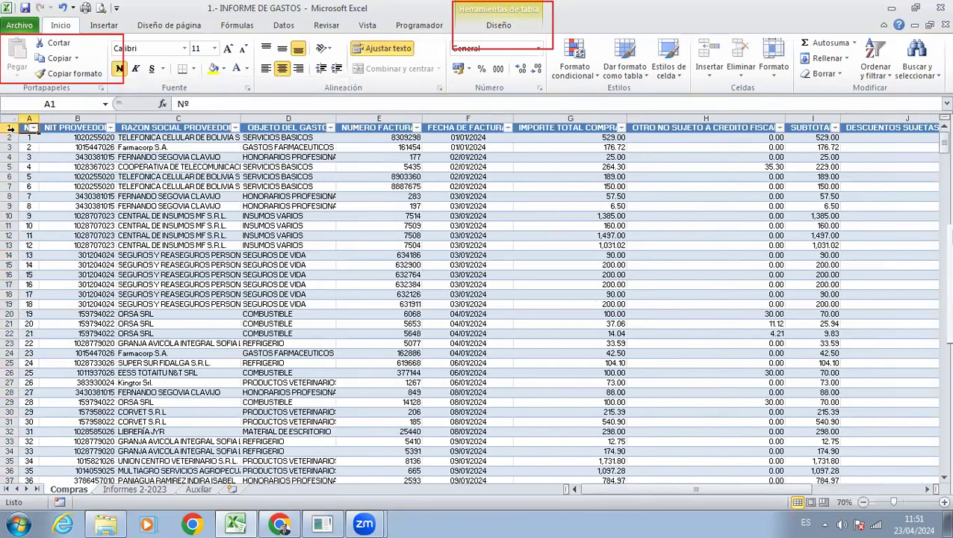
drag(14, 131, 11, 156)
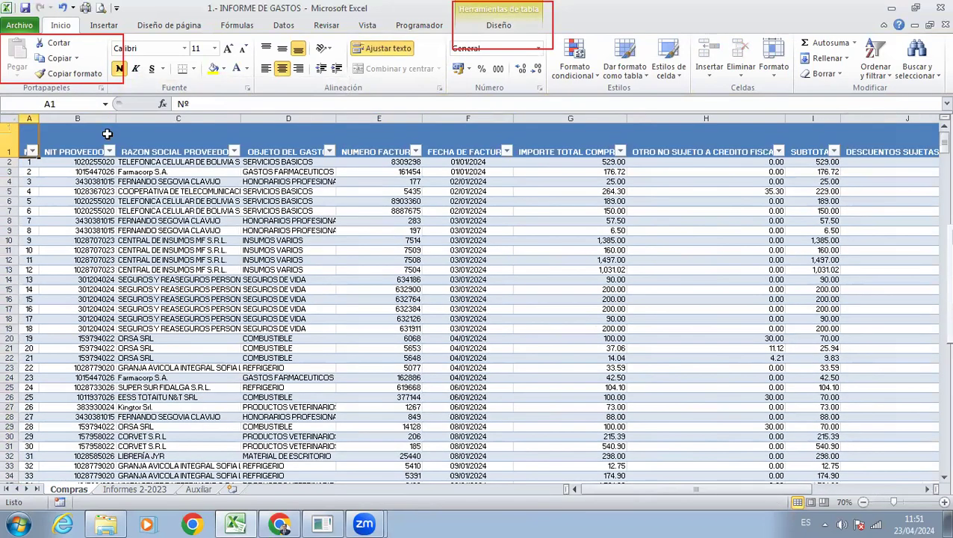
Centre the table's header row text vertically and turn off its text wrapping.
click(180, 151)
key(shift+space)
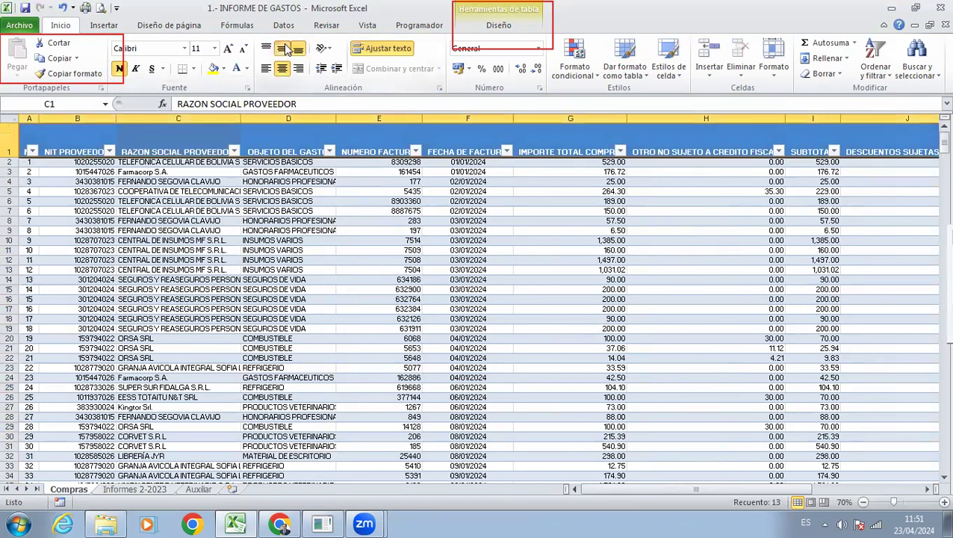
click(283, 48)
click(378, 48)
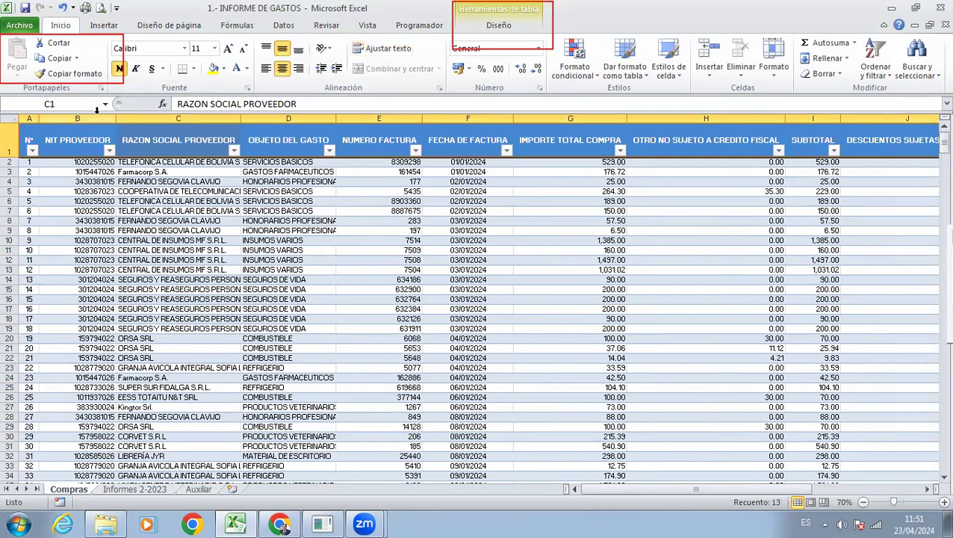
Narrow columns E to M to one equal width, and autofit the FORMA DE PAGO column to its contents.
drag(369, 121, 663, 123)
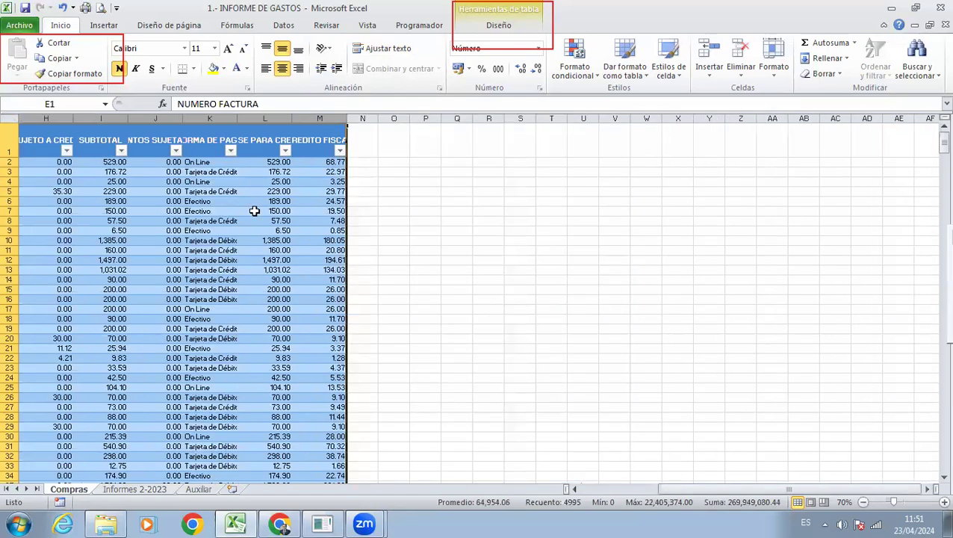
key(ctrl+Home)
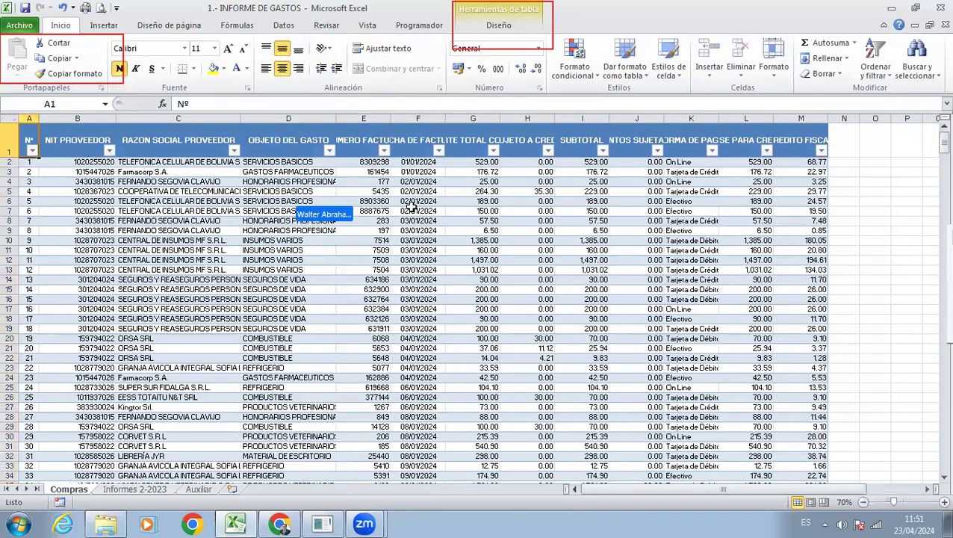
double_click(715, 118)
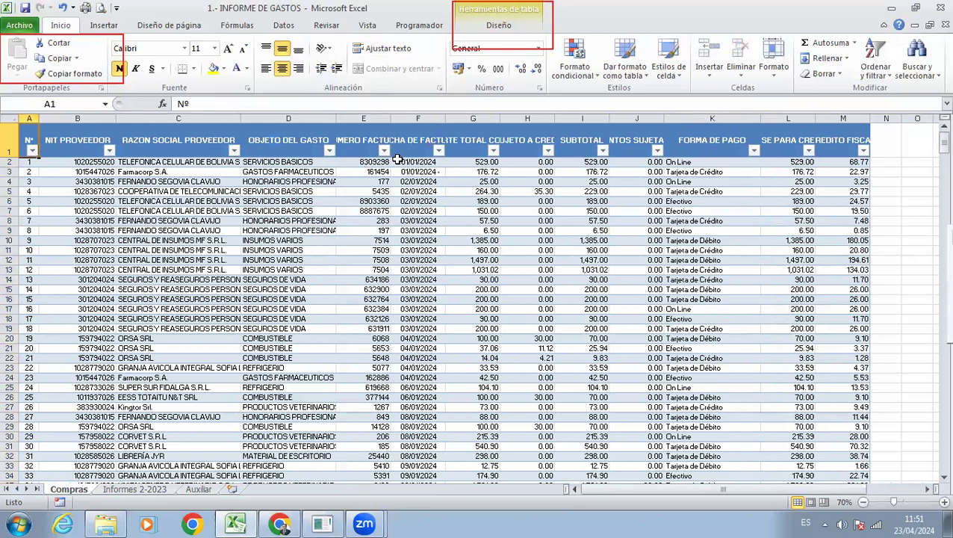
scroll(396, 161, up, 1)
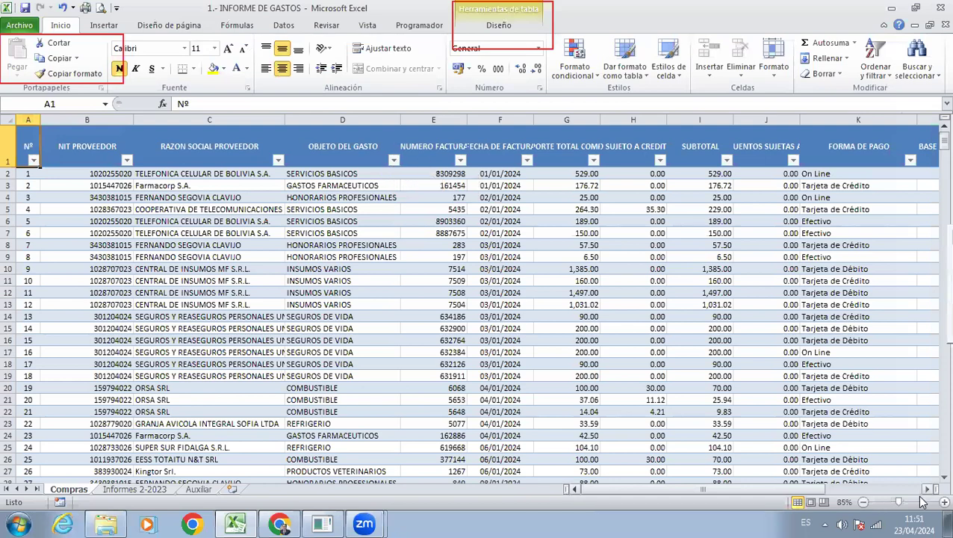
Examine the resized columns across to CREDITO FISCAL, ending on the OBJETO DEL GASTO header.
click(927, 489)
click(928, 490)
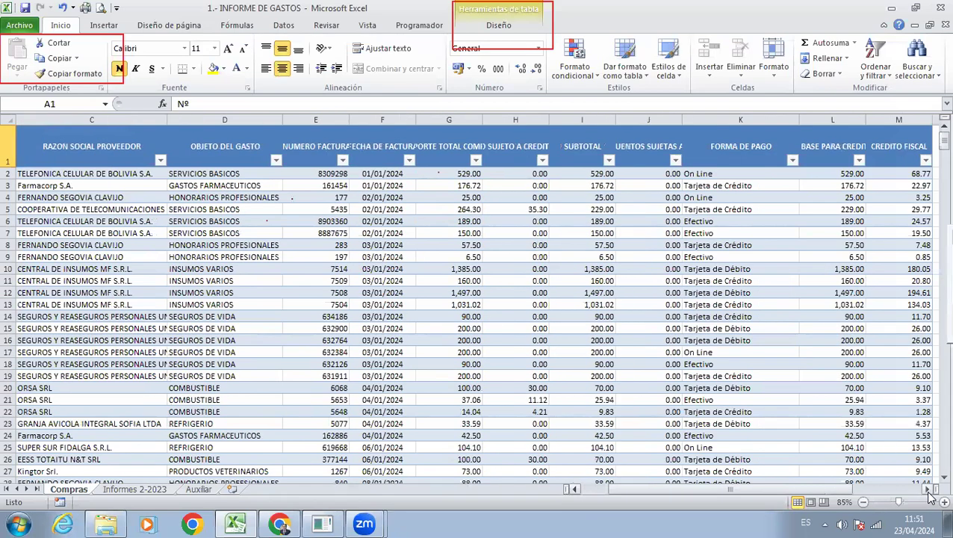
click(927, 490)
click(928, 490)
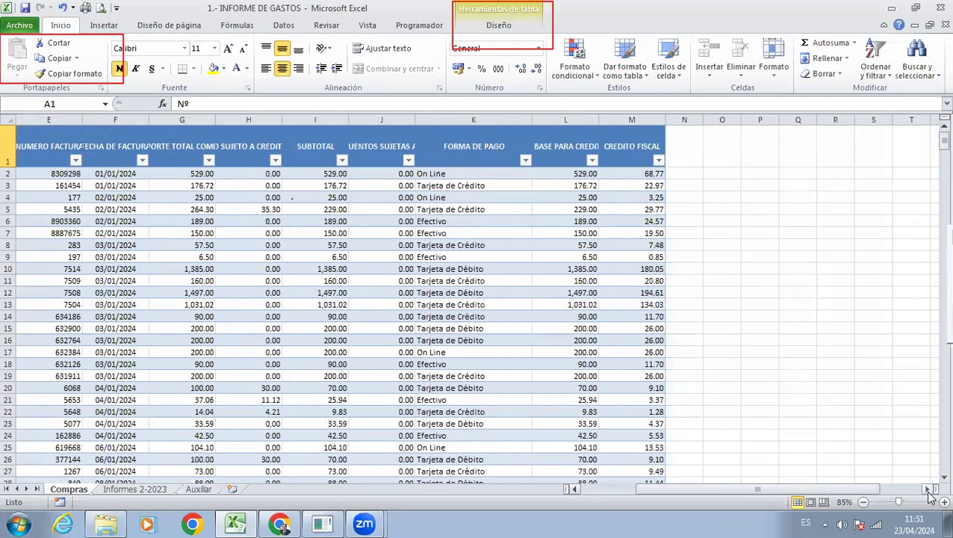
click(582, 292)
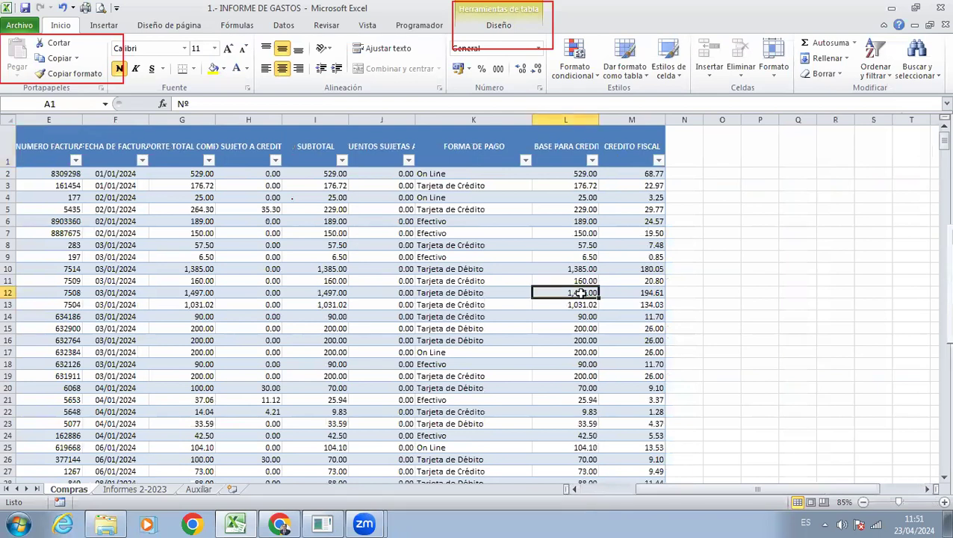
key(Home)
key(Right)
key(Right)
key(Right)
key(Right)
key(Right)
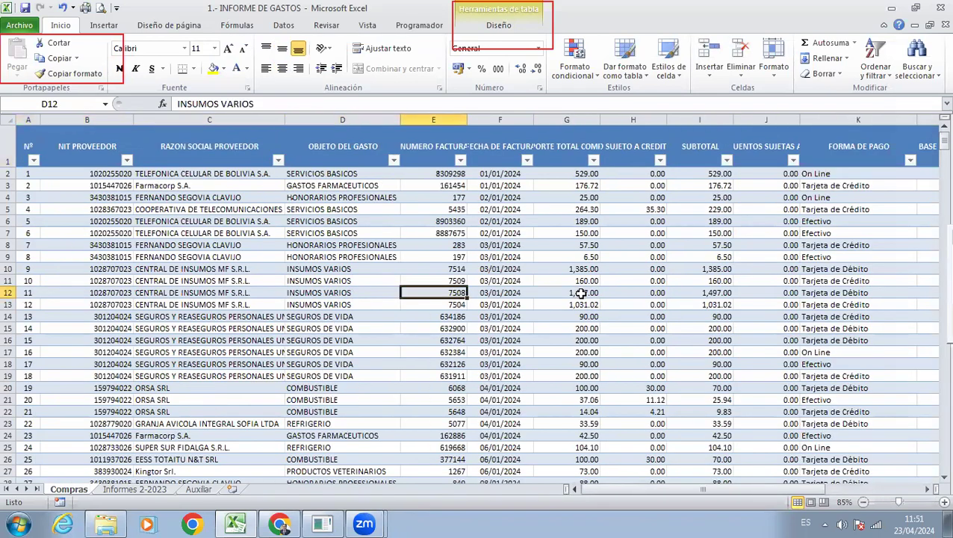
key(Up)
key(Up)
key(Up)
key(Up)
key(Up)
key(Up)
key(Up)
key(Up)
key(Up)
key(Up)
key(Left)
key(Left)
key(Up)
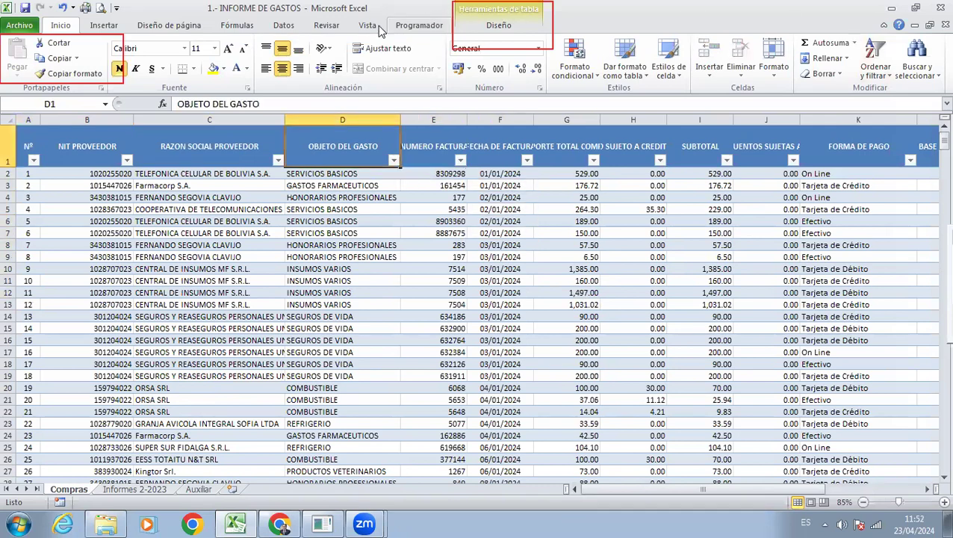
Turn off the filter buttons on the purchases table's header row.
click(290, 25)
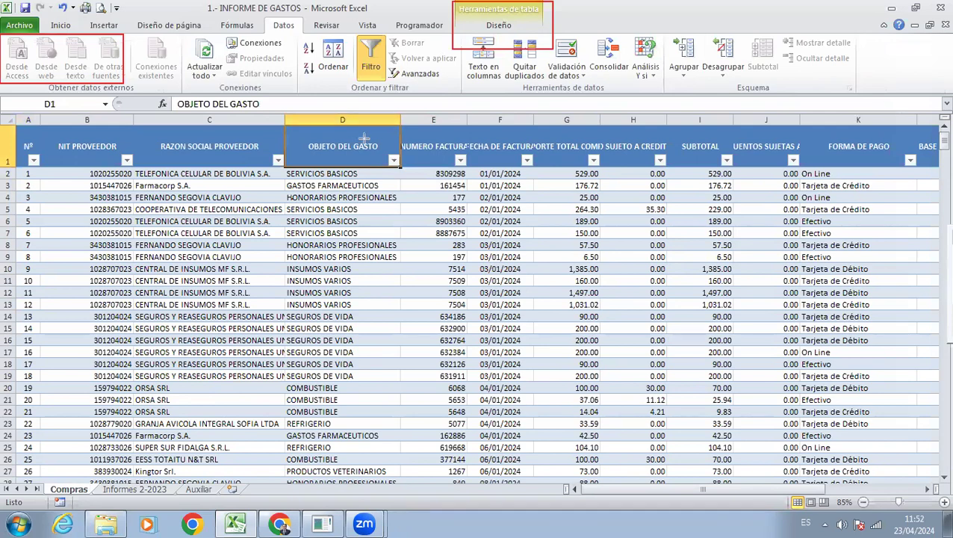
mouse_move(370, 141)
mouse_down()
mouse_move(413, 164)
mouse_move(473, 172)
mouse_up()
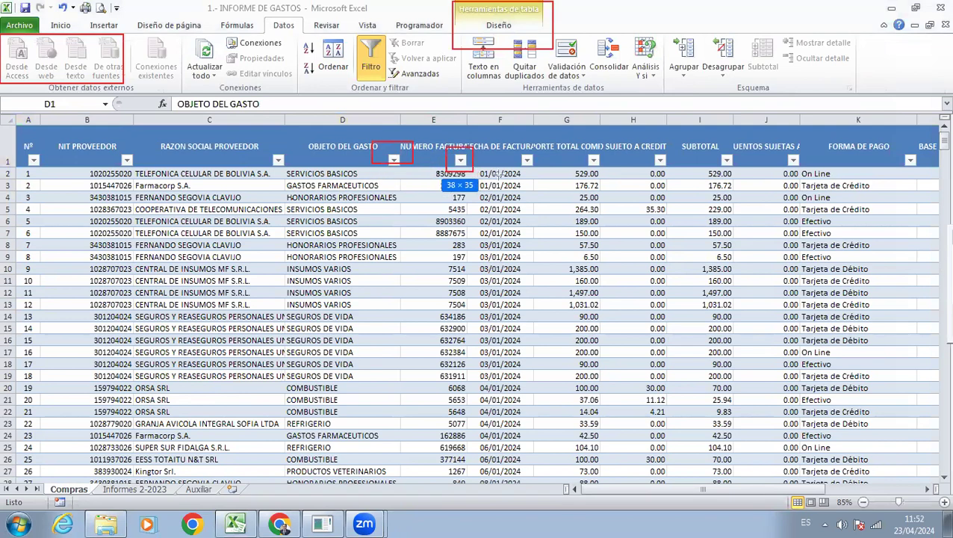
drag(517, 146, 538, 171)
mouse_move(583, 145)
mouse_down()
mouse_move(604, 171)
mouse_move(675, 176)
mouse_move(679, 186)
mouse_up()
drag(707, 146, 745, 177)
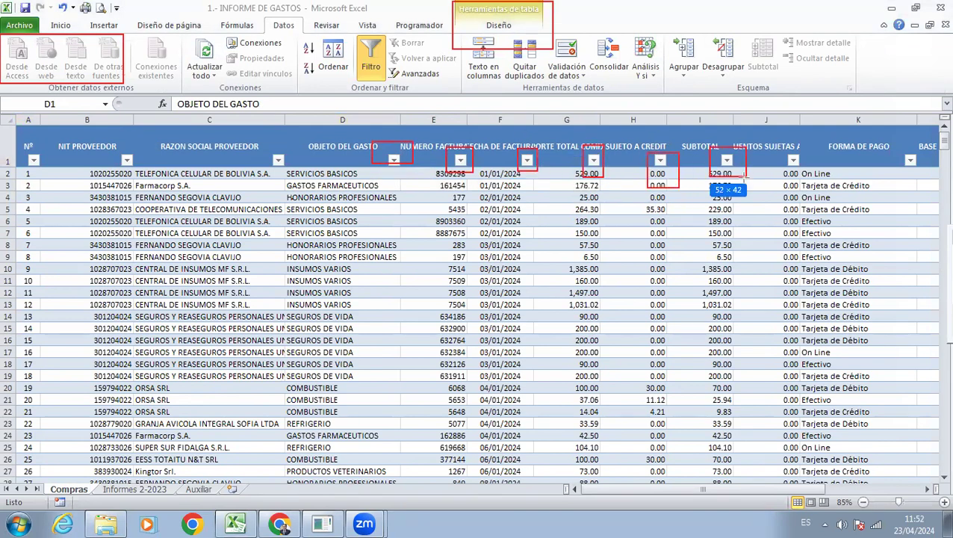
drag(780, 147, 816, 177)
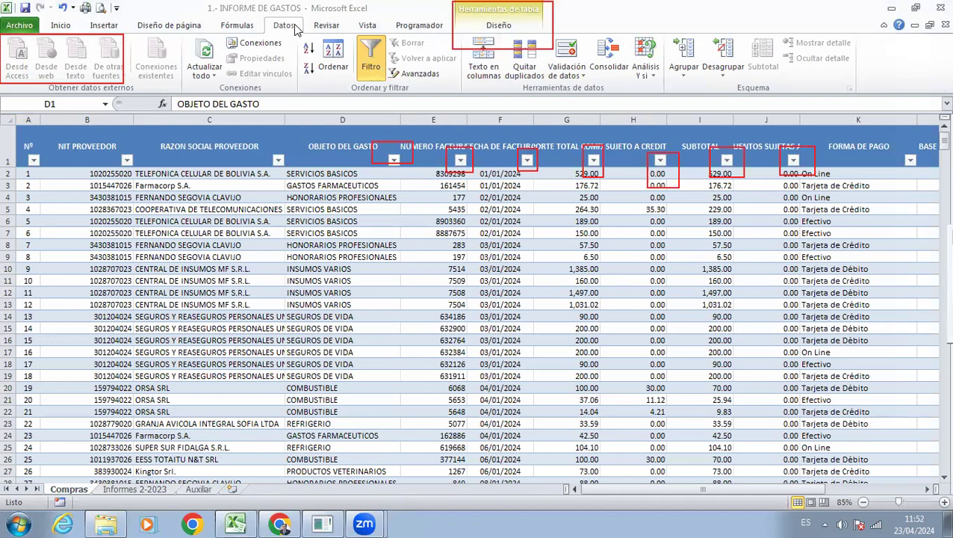
key(Escape)
click(368, 61)
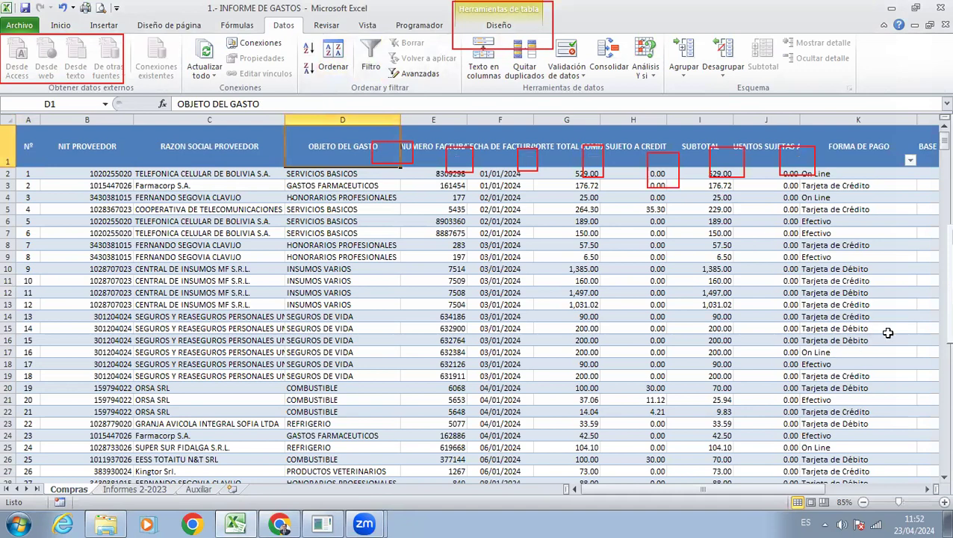
click(98, 141)
Turn on text wrapping for the purchases table's whole header row.
click(431, 147)
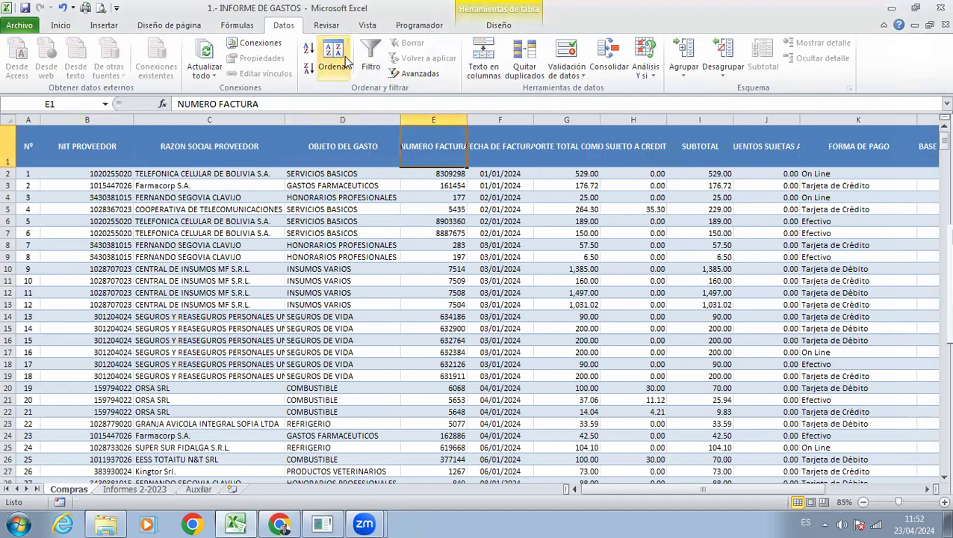
key(shift+space)
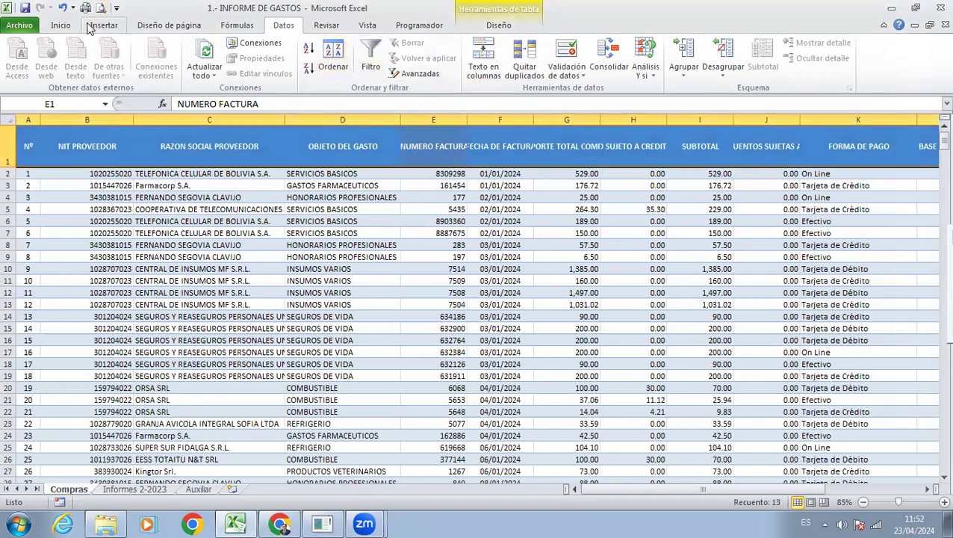
click(60, 27)
click(379, 48)
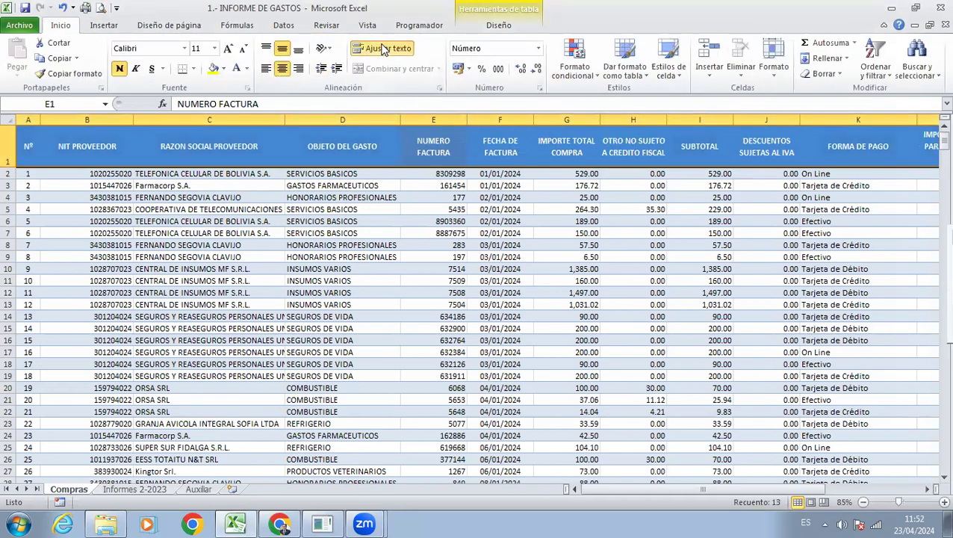
click(473, 233)
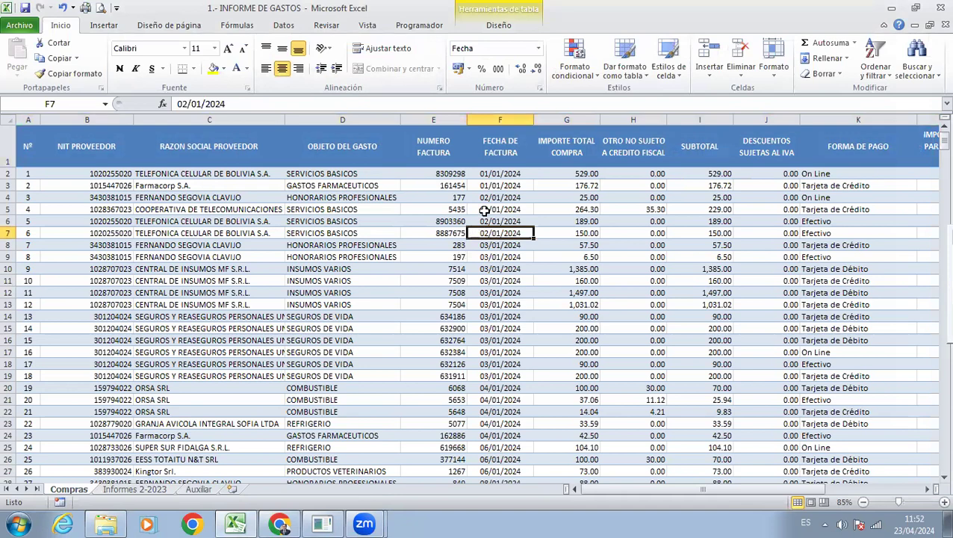
Move along row 7 past the table's last column and back to IMPORTE TOTAL COMPRA to examine the wrapped headers.
key(Right)
key(Right)
key(Right)
key(Right)
key(Right)
key(Right)
key(Right)
key(Right)
key(Right)
key(Right)
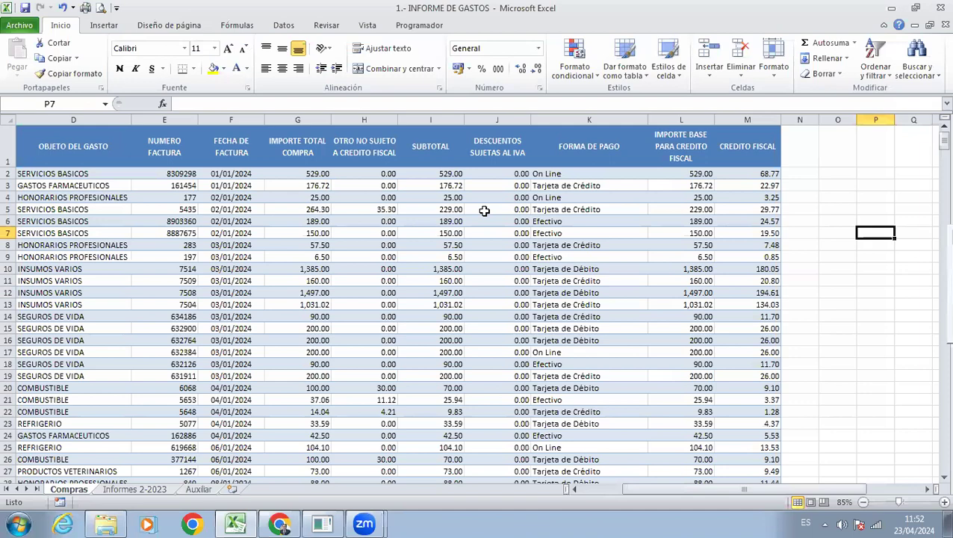
key(Left)
key(Left)
key(Left)
key(Left)
key(Left)
key(Left)
key(Left)
key(Left)
key(Left)
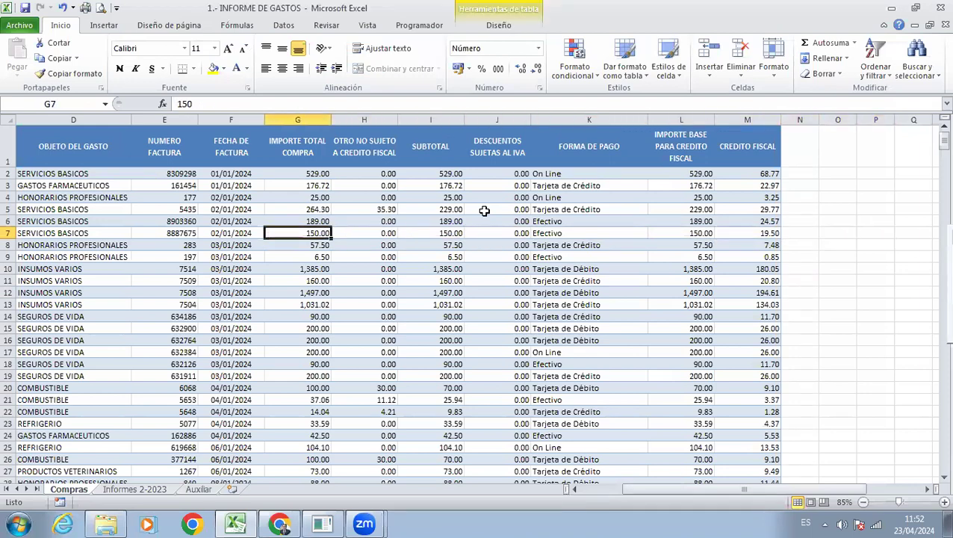
Add an AutoSum total for the IMPORTE TOTAL COMPRA column in row 556, directly beneath the table's last record.
key(Page_Down)
key(Page_Down)
key(Page_Down)
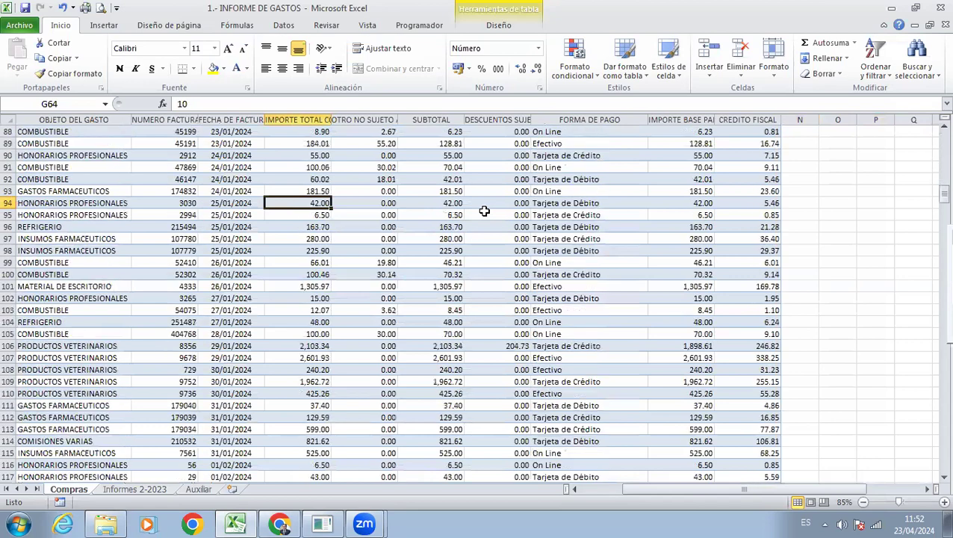
key(ctrl+Down)
key(Down)
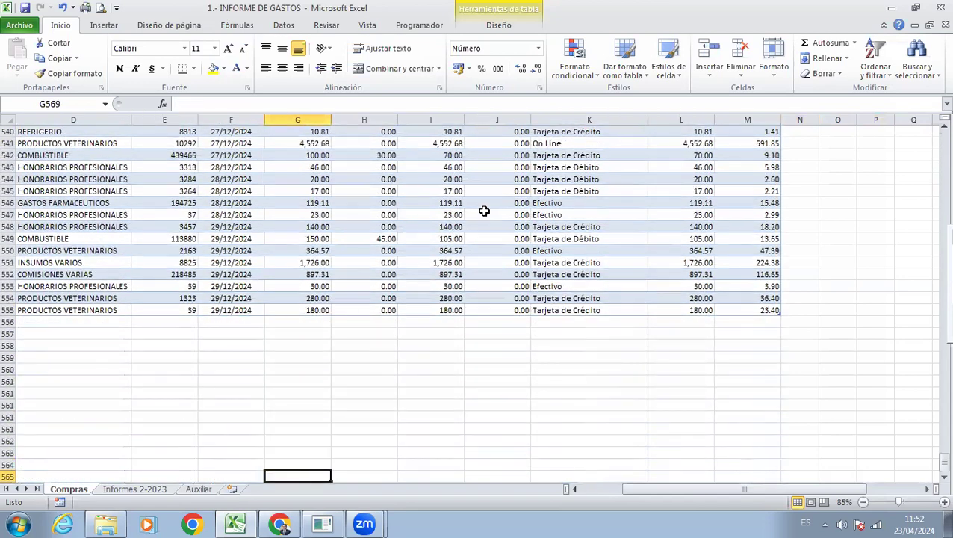
click(831, 43)
click(831, 44)
click(831, 43)
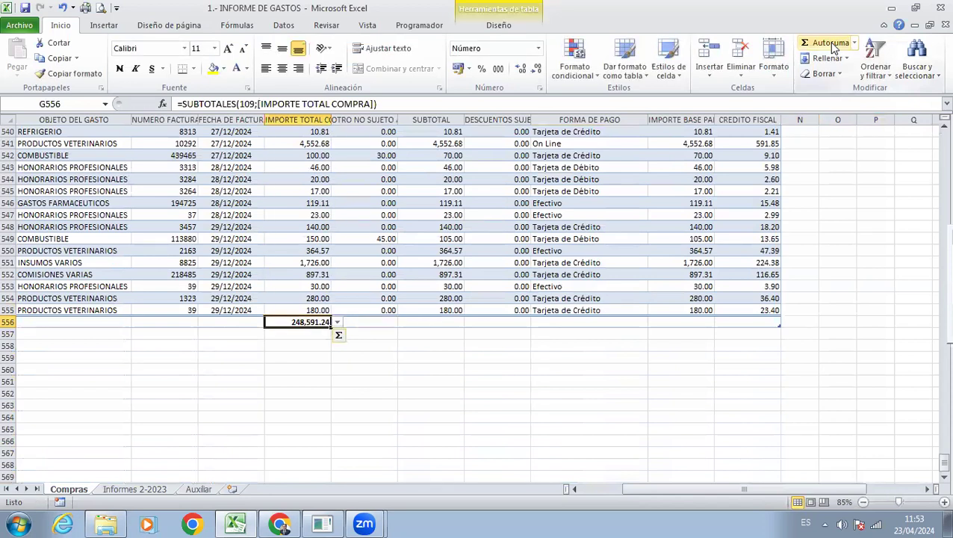
click(832, 45)
click(833, 45)
Examine the IMPORTE TOTAL COMPRA amounts directly above the new total.
key(Up)
key(Up)
key(Up)
key(Up)
key(Down)
key(Down)
key(Down)
key(Down)
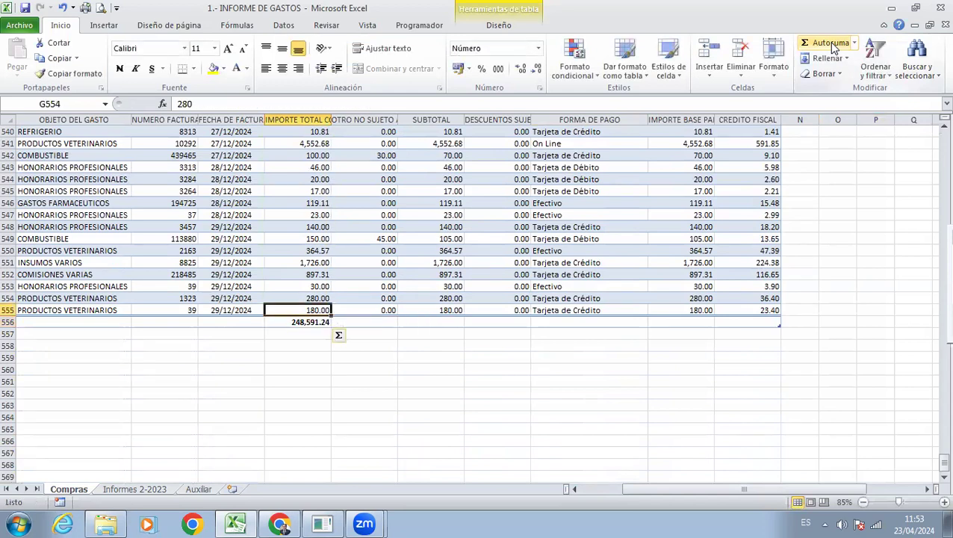
key(Up)
key(Up)
key(Up)
key(Up)
Select the table records in rows 549, 550 and 553 one at a time to inspect each across all columns.
key(Left)
key(Left)
key(Left)
key(Left)
key(Right)
key(Up)
key(Up)
key(Up)
key(shift+space)
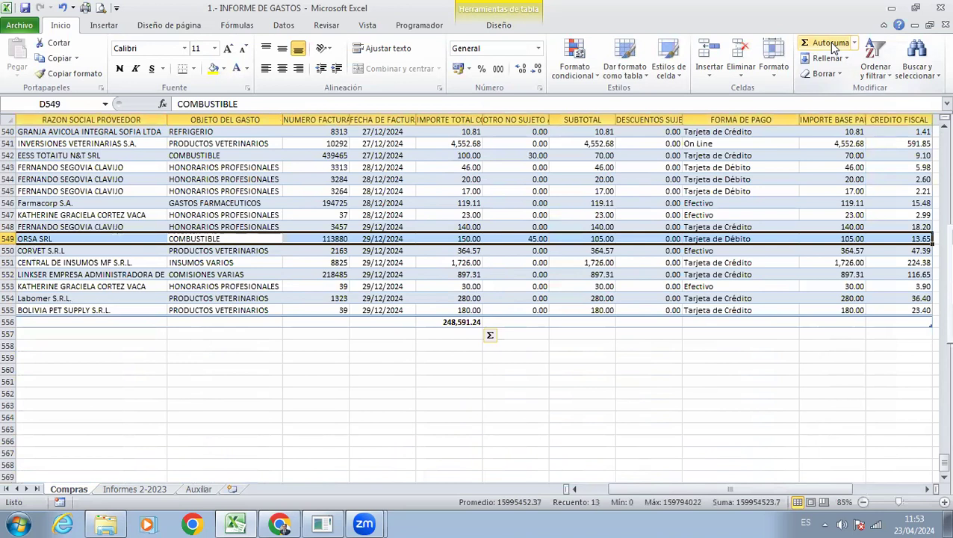
key(Down)
key(shift+space)
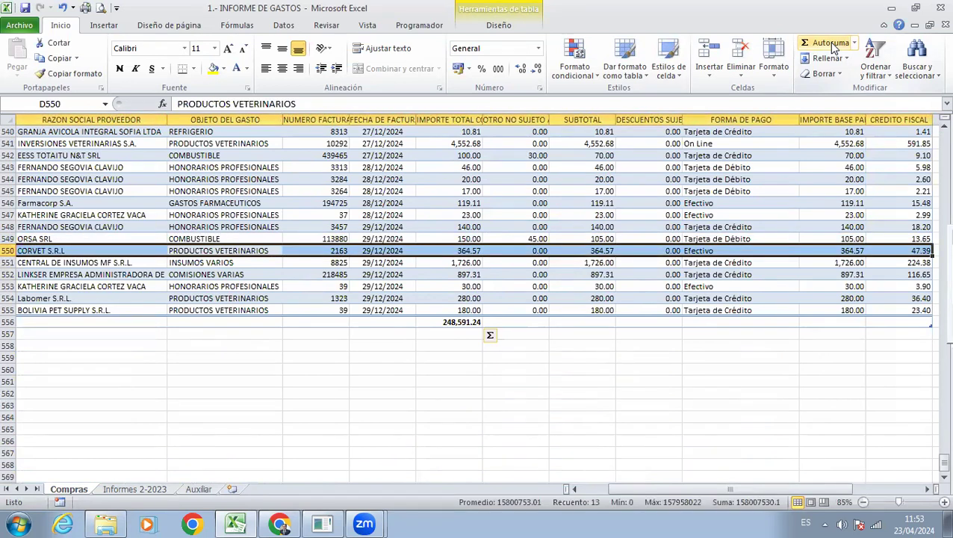
key(Down)
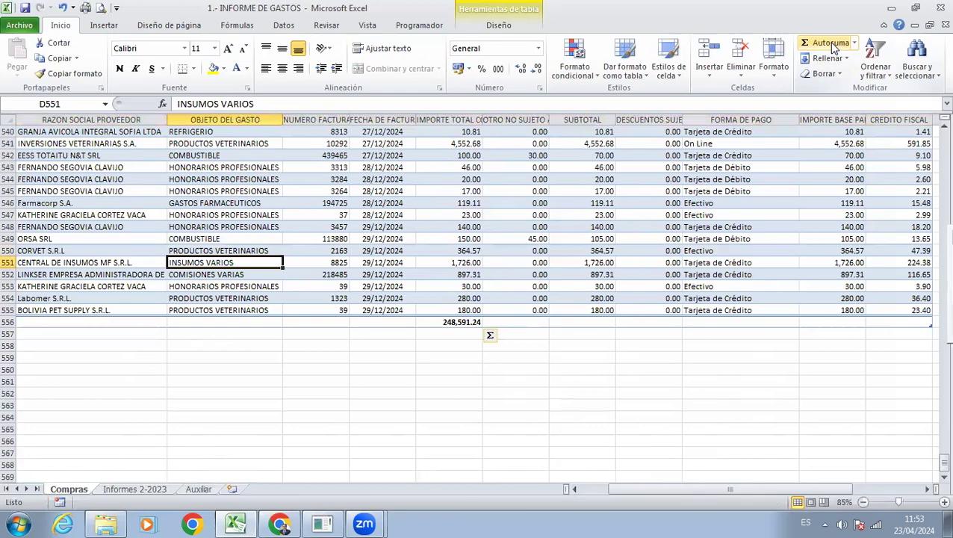
key(Down)
key(Down)
key(shift+space)
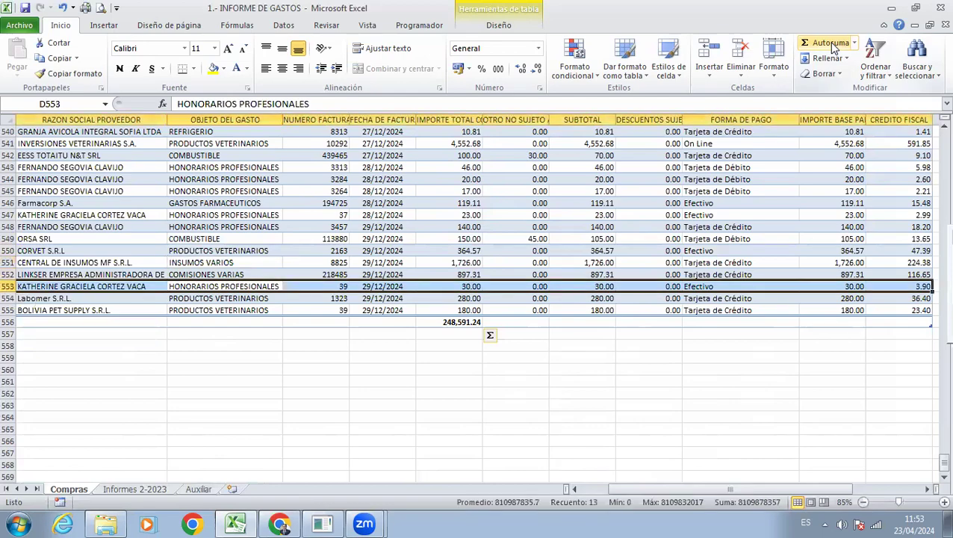
Look through the purchase records above the total row, then return to the blank area beneath the table at G562.
scroll(268, 371, up, 20)
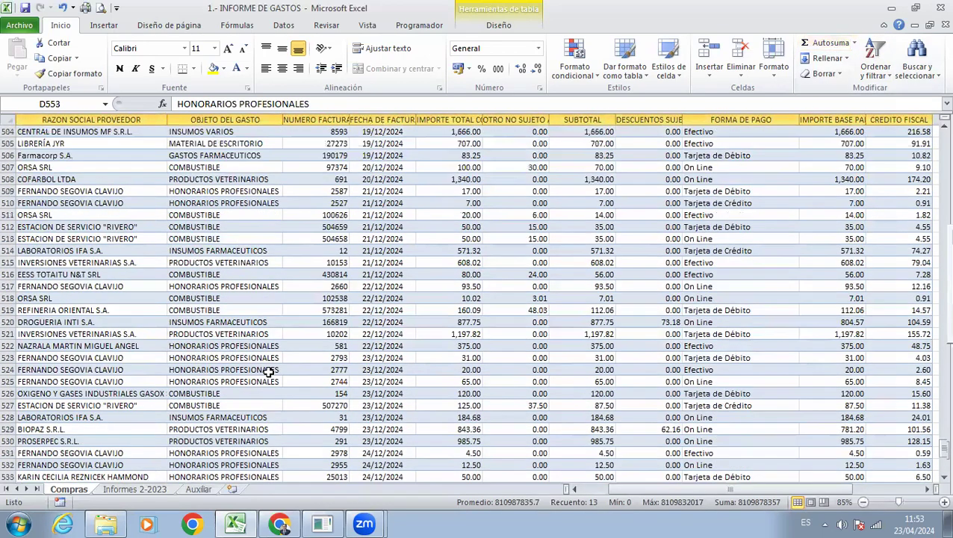
scroll(269, 371, up, 20)
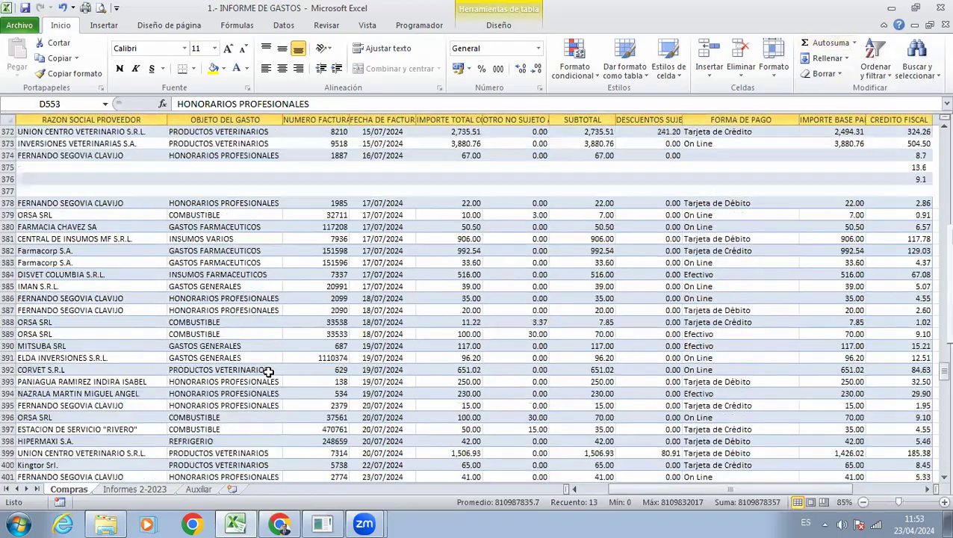
scroll(268, 372, up, 20)
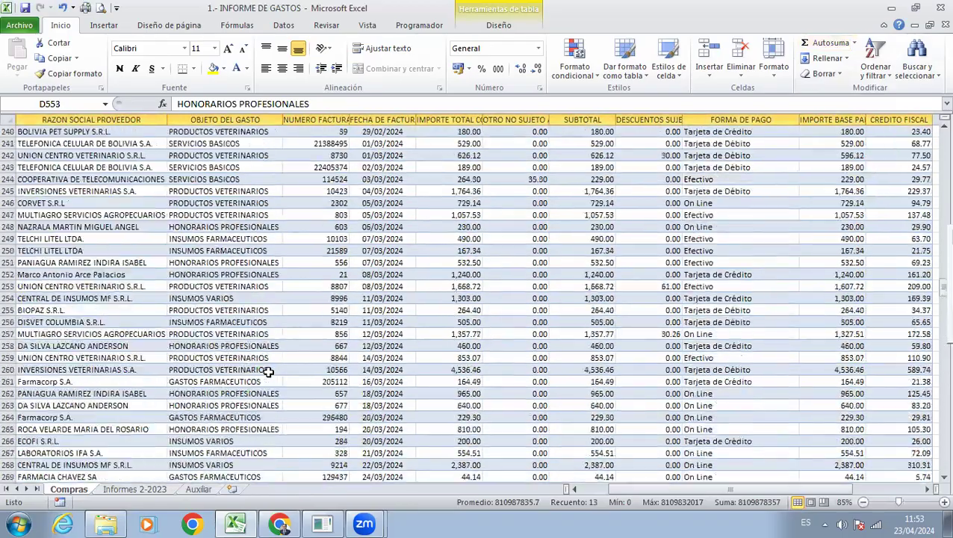
scroll(268, 372, up, 10)
scroll(273, 368, down, 20)
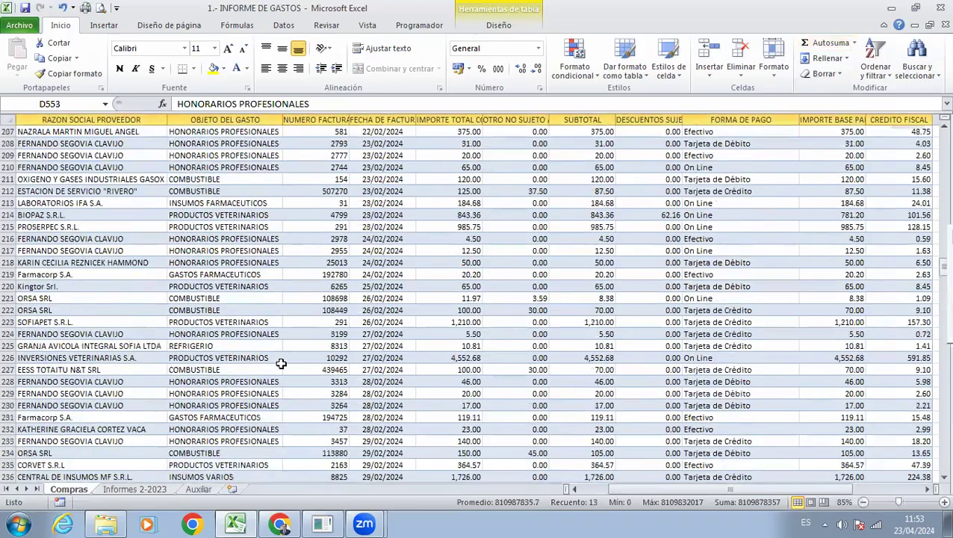
scroll(281, 364, down, 20)
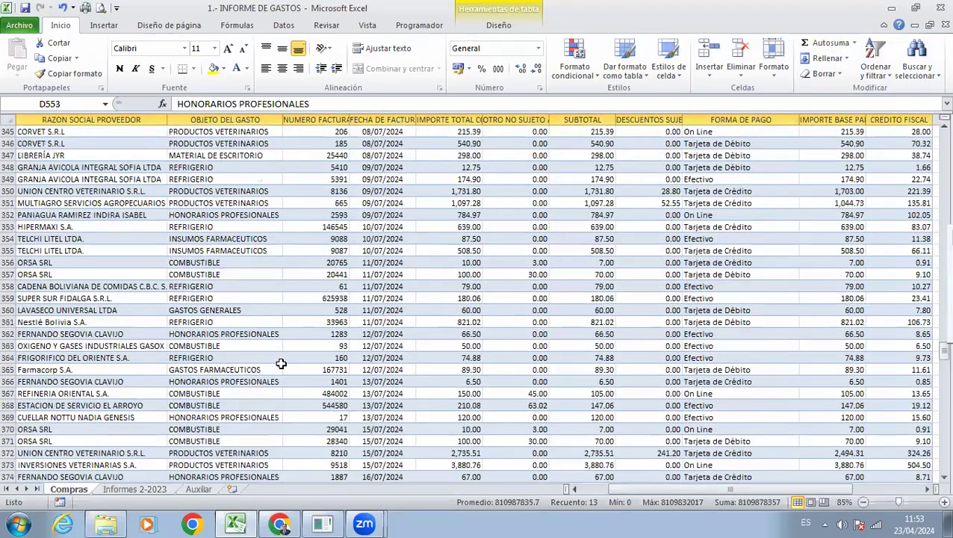
scroll(281, 364, down, 20)
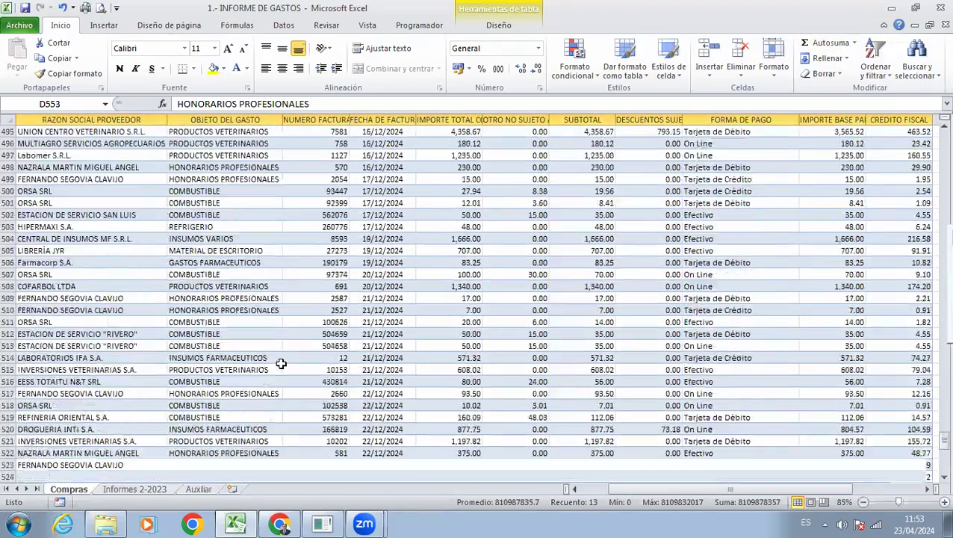
scroll(281, 364, down, 19)
click(451, 250)
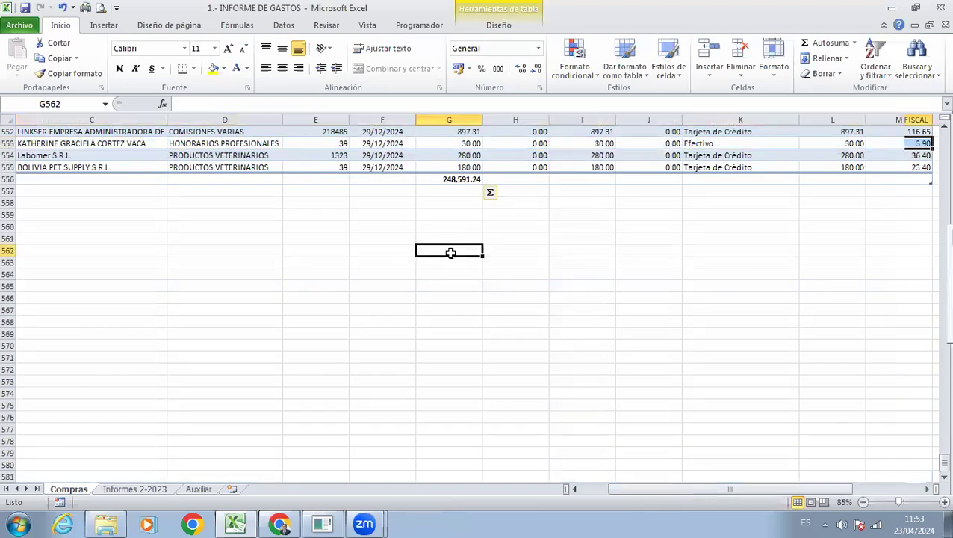
Remove the total row beneath the last record of the purchases table.
click(448, 180)
scroll(410, 292, up, 2)
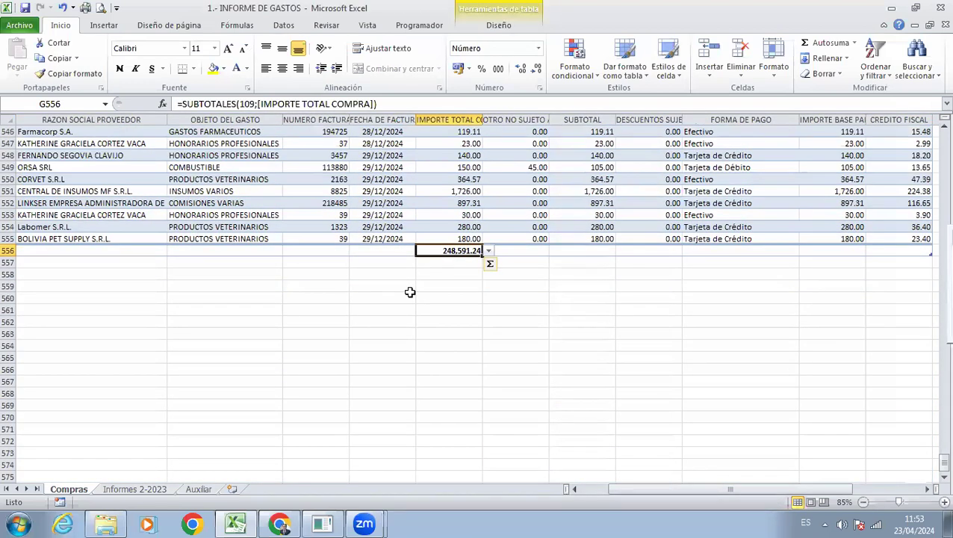
key(ctrl+shift+t)
key(Up)
key(Down)
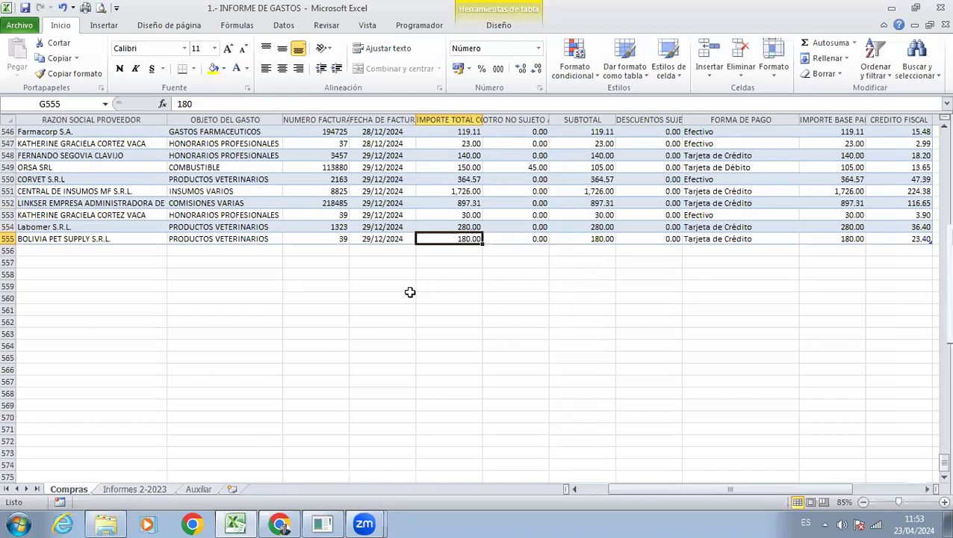
Select the FECHA DE FACTURA dates from F2 through the last record and examine them from the start of the table.
key(ctrl+Up)
key(Right)
key(Right)
key(Right)
key(Right)
key(Right)
key(Down)
key(Left)
key(Left)
key(Left)
key(Left)
key(Left)
key(Left)
key(Down)
key(Up)
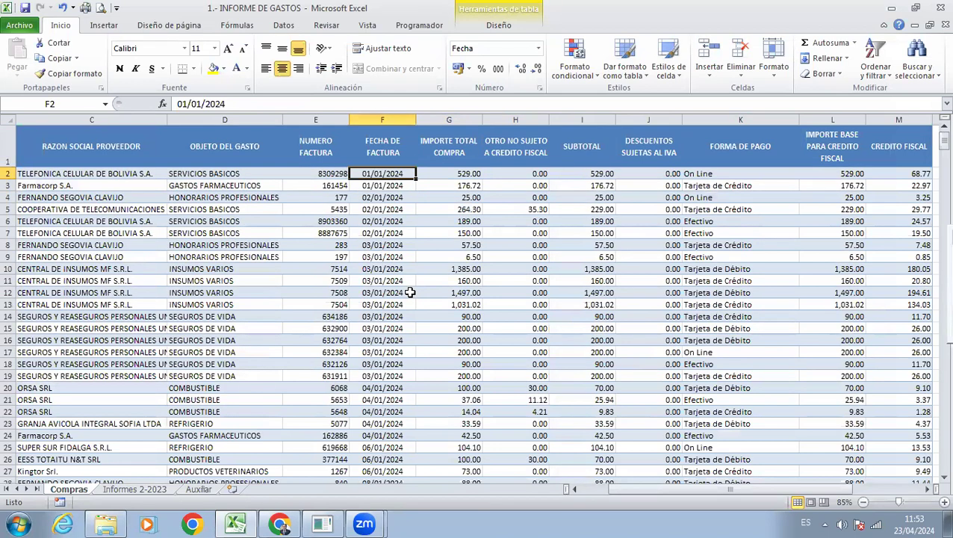
key(ctrl+shift+Down)
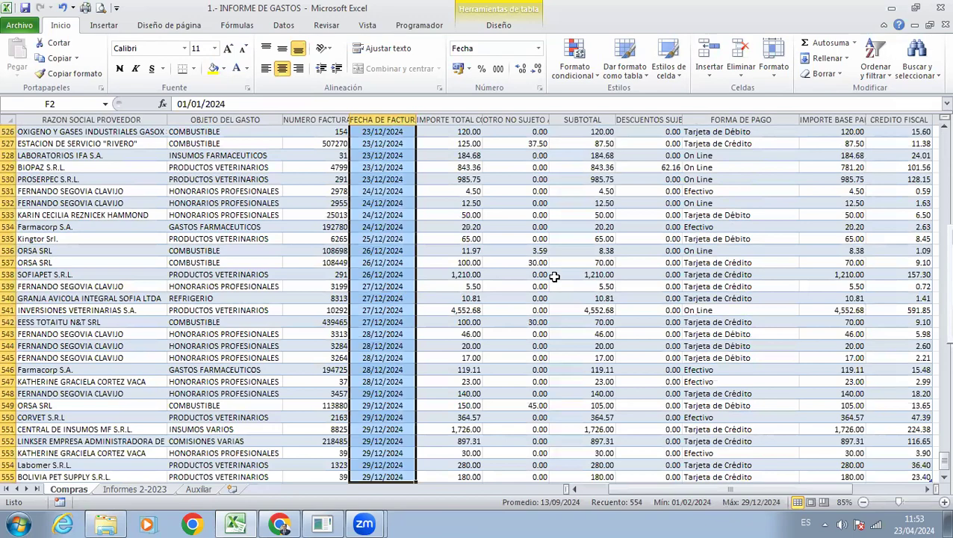
click(932, 138)
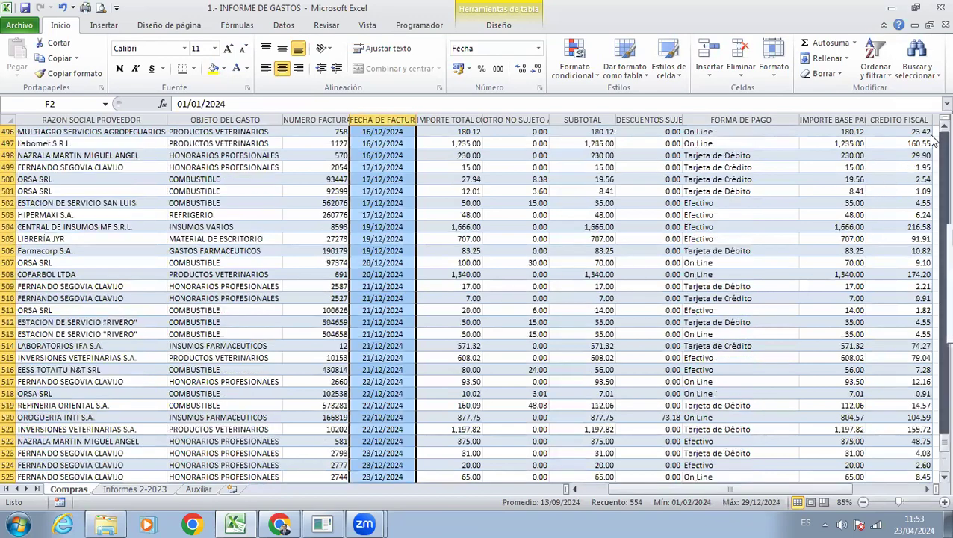
drag(931, 138, 940, 126)
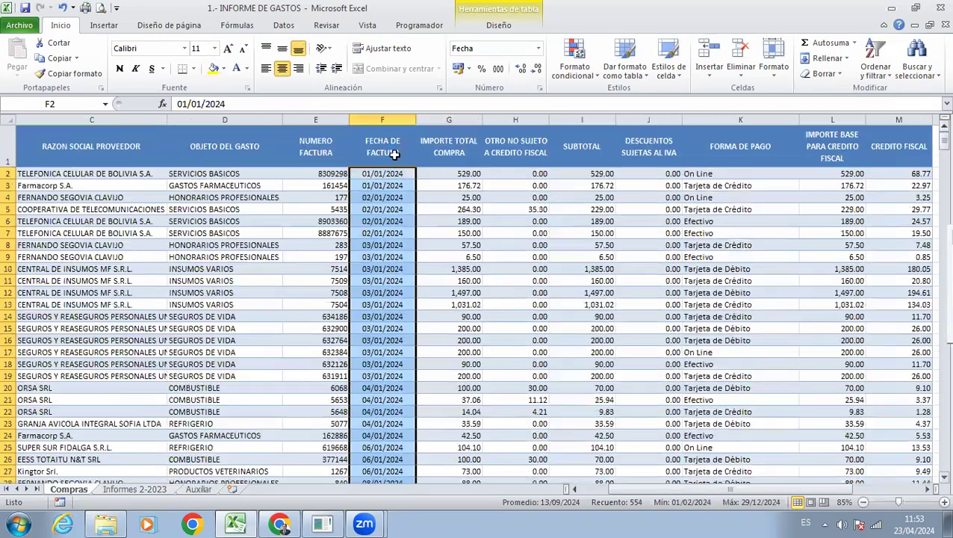
Select the whole FECHA DE FACTURA column to inspect it, and go across to blank cell O2 beside the table.
click(390, 113)
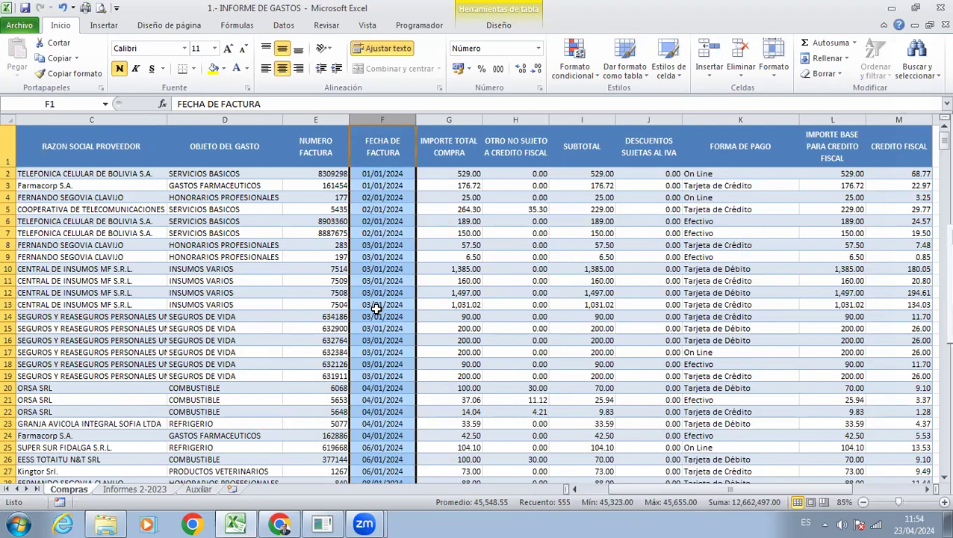
key(Down)
key(Down)
key(Up)
key(Up)
key(Down)
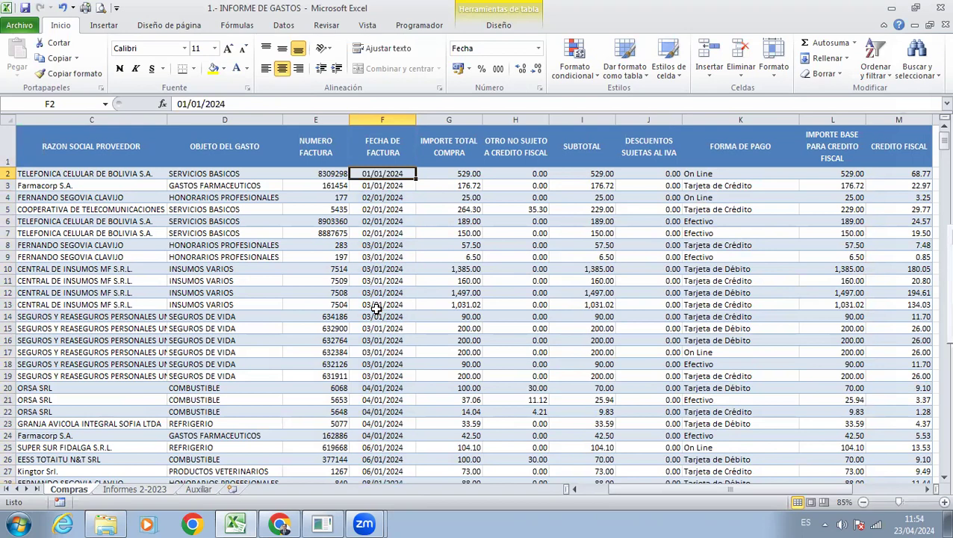
key(Right)
key(Right)
key(Right)
key(Right)
key(Right)
key(Right)
key(Right)
key(Right)
key(Right)
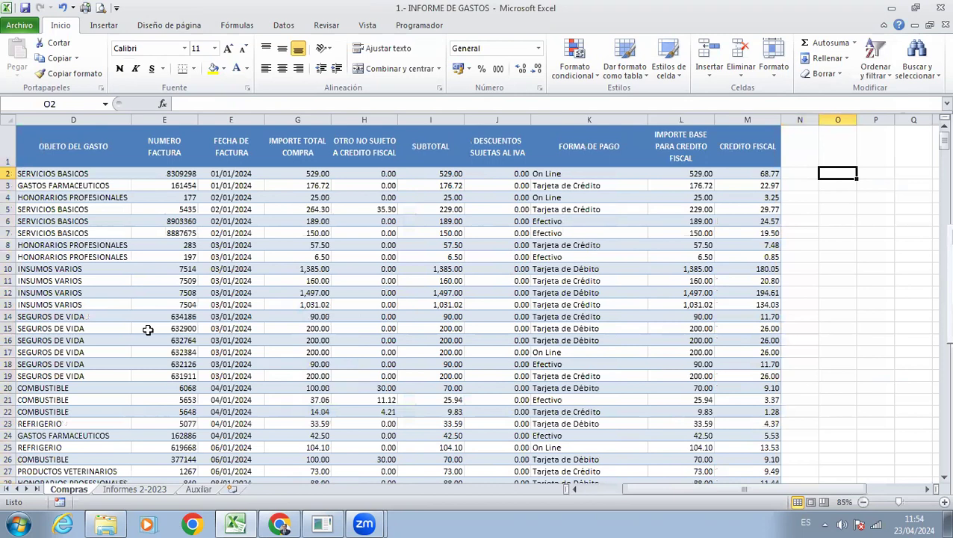
Set the font color of the entire FECHA DE FACTURA column to standard red.
click(244, 116)
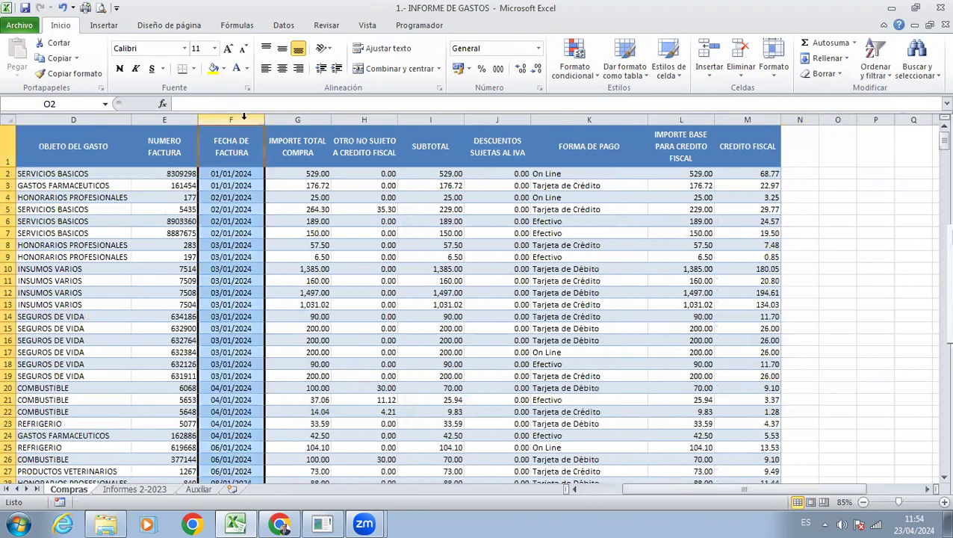
click(247, 68)
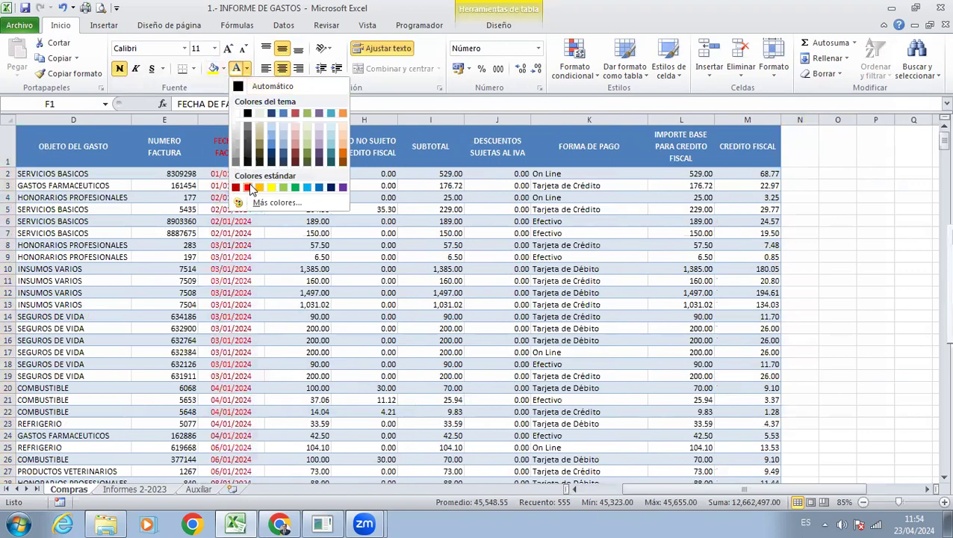
click(249, 188)
click(254, 195)
Set the font color of the FECHA DE FACTURA header cell F1 to white.
click(226, 150)
click(247, 68)
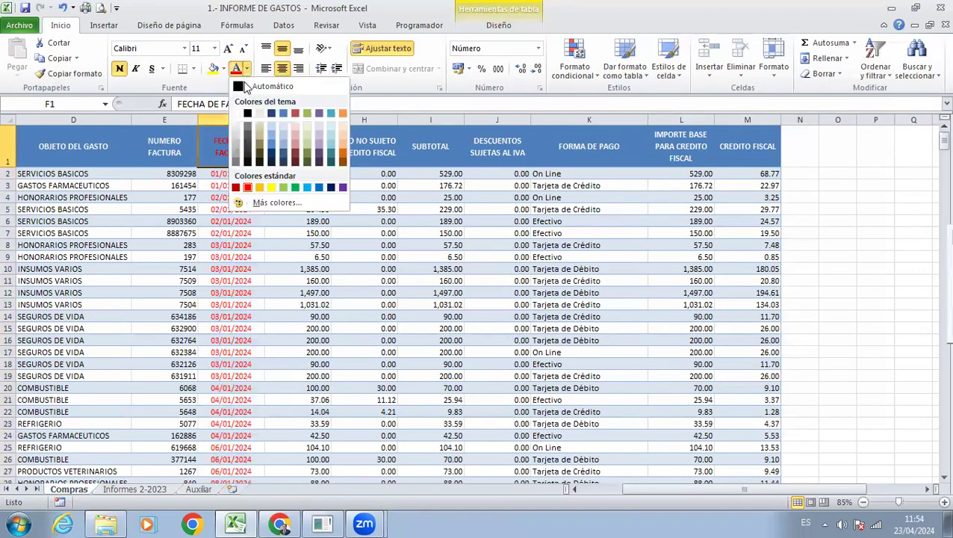
click(236, 113)
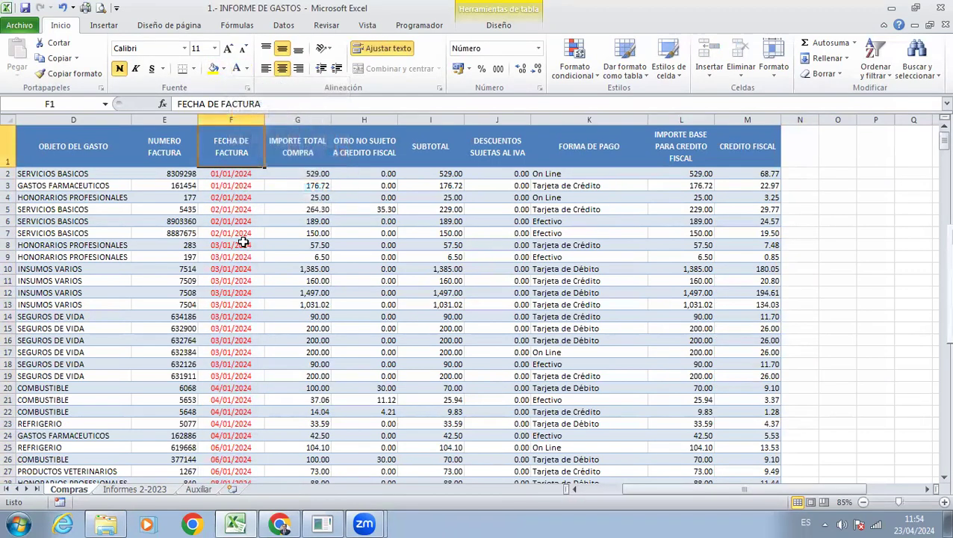
click(231, 245)
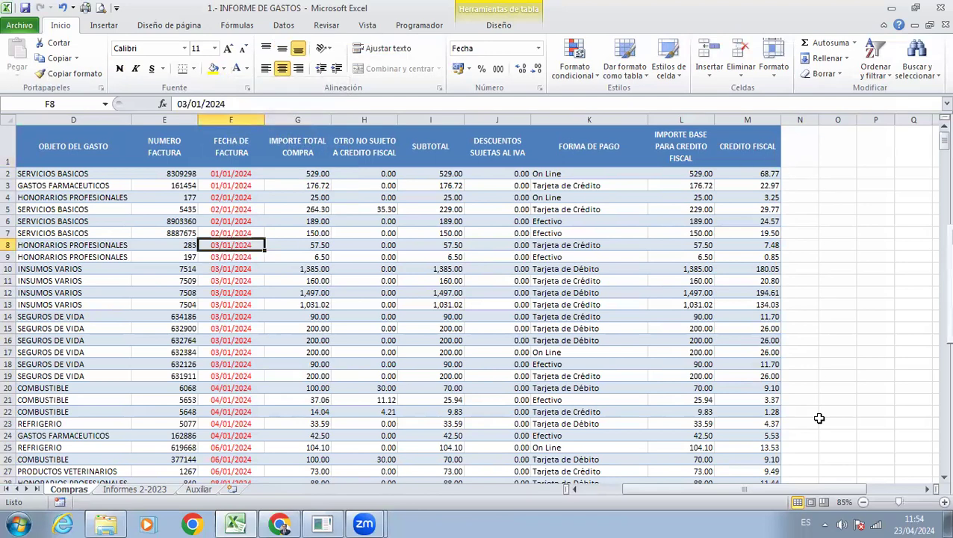
Add a table column headed AÑO in N1, directly beside CREDITO FISCAL.
click(927, 489)
click(927, 489)
click(628, 160)
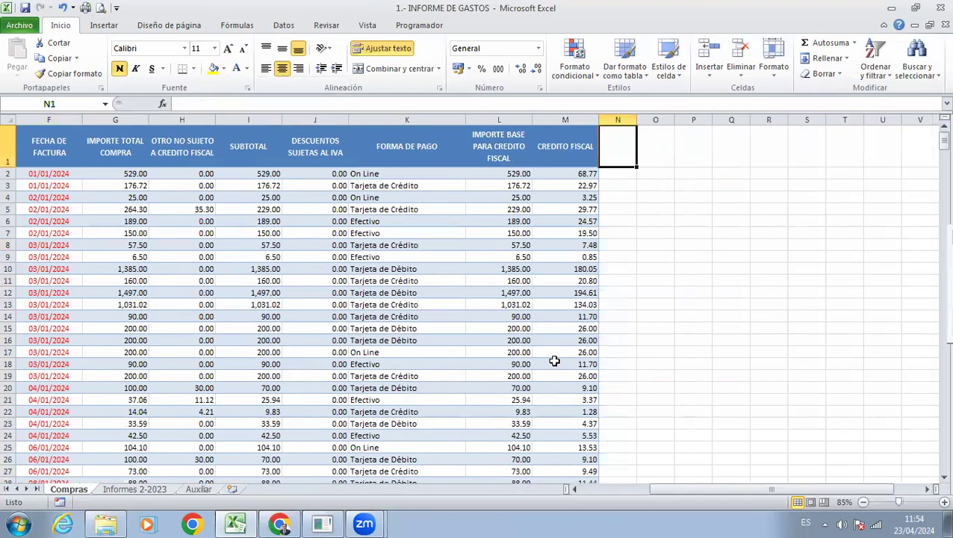
text(AÑO)
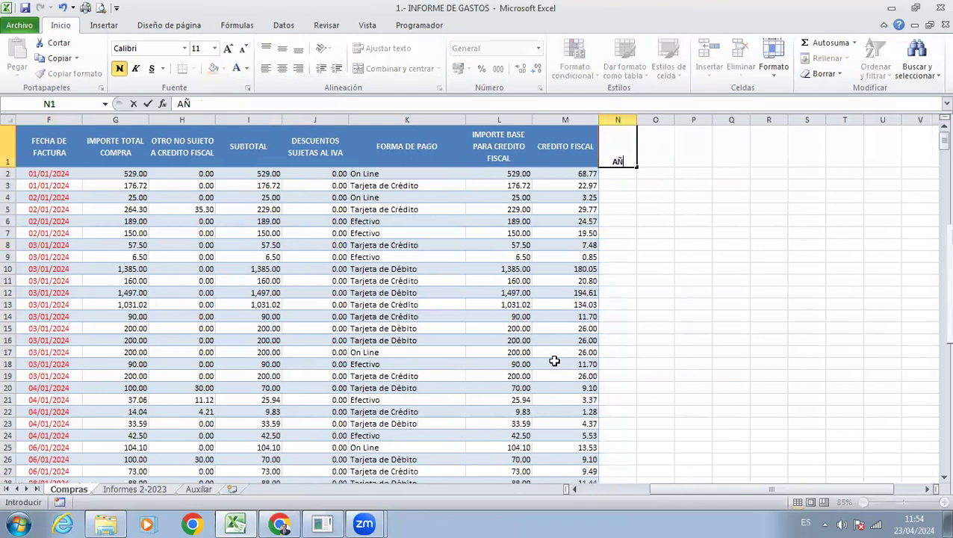
key(Return)
Fill the AÑO column with the formula =AÑO([@[FECHA DE FACTURA]]), entered in N2.
text(=AÑO()
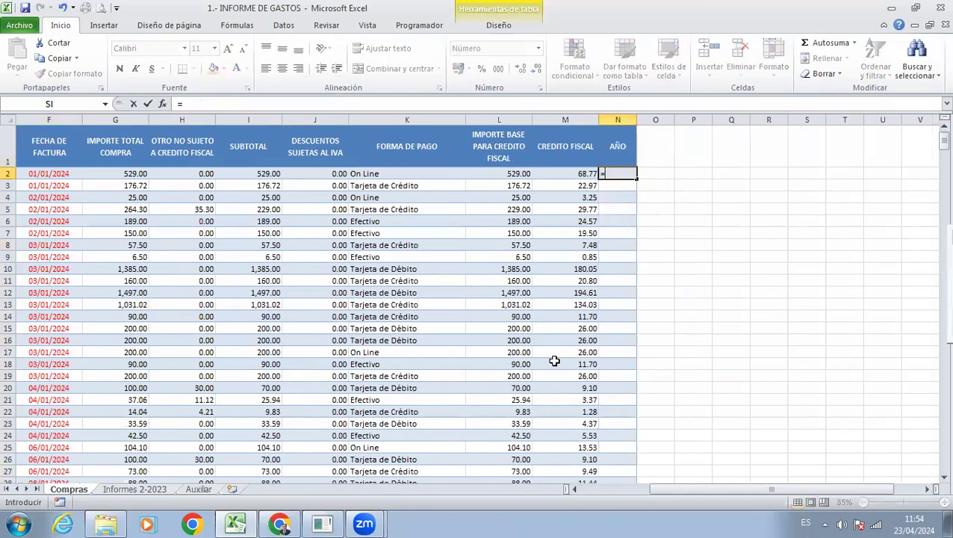
key(Left)
key(Left)
key(Left)
key(Left)
key(Left)
key(Left)
key(Left)
key(Left)
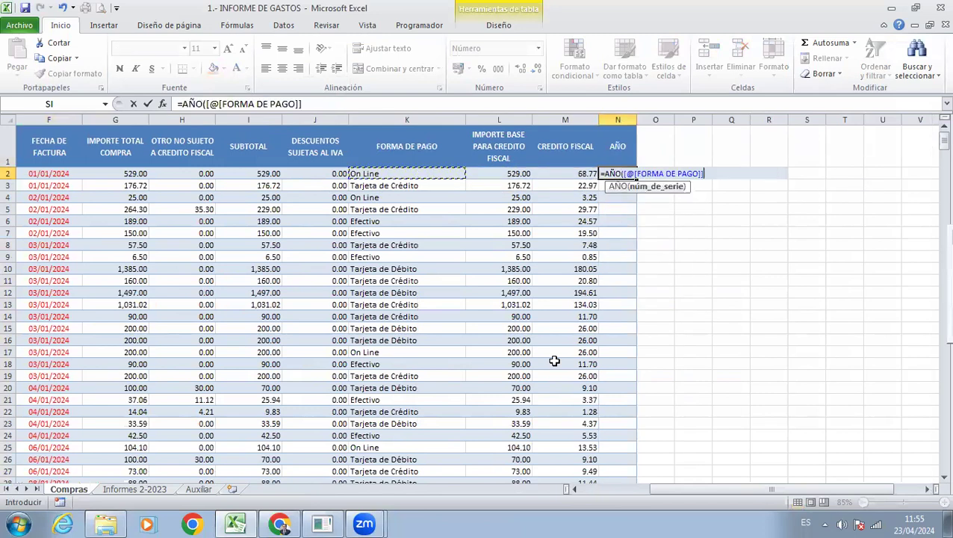
key(Return)
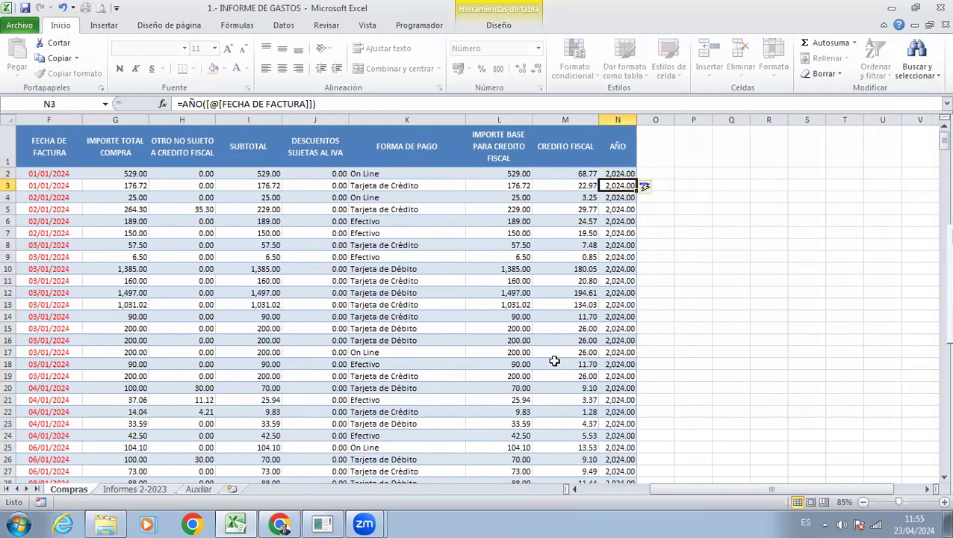
Format all AÑO values from N2 through the last record with no decimal places.
key(Up)
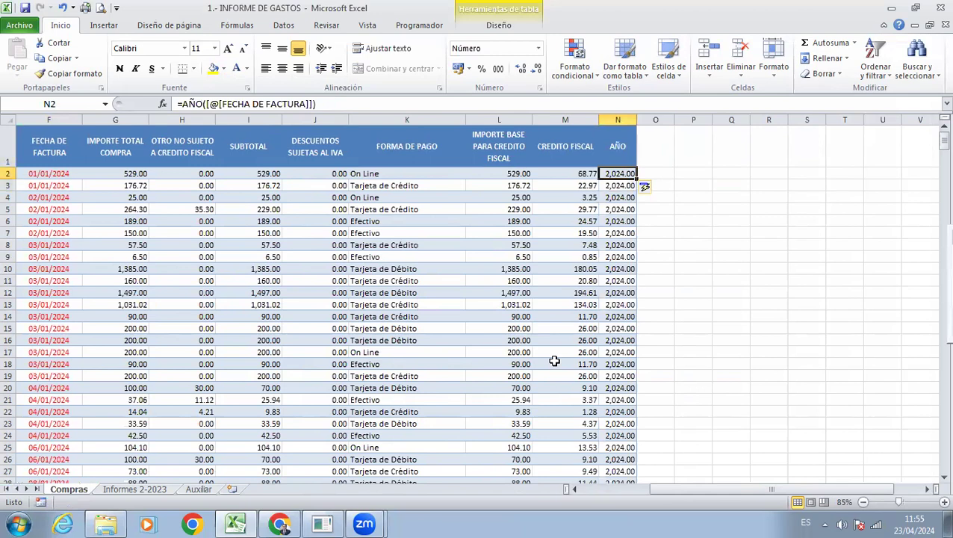
key(ctrl+shift+Down)
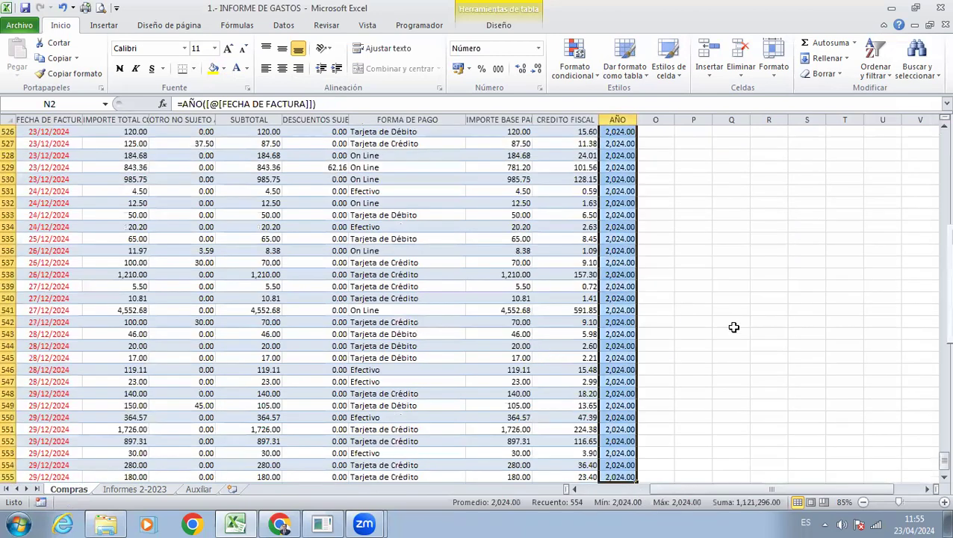
click(535, 75)
click(535, 74)
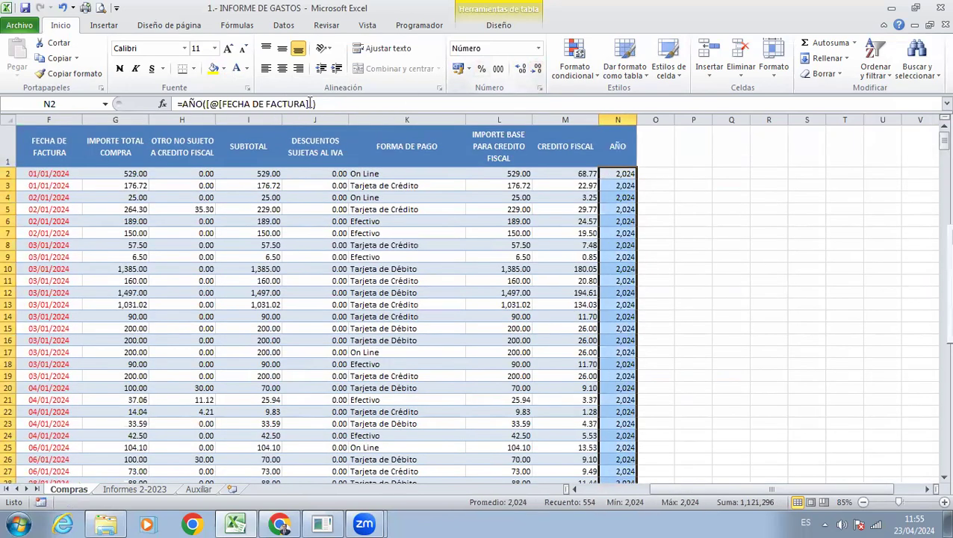
click(666, 213)
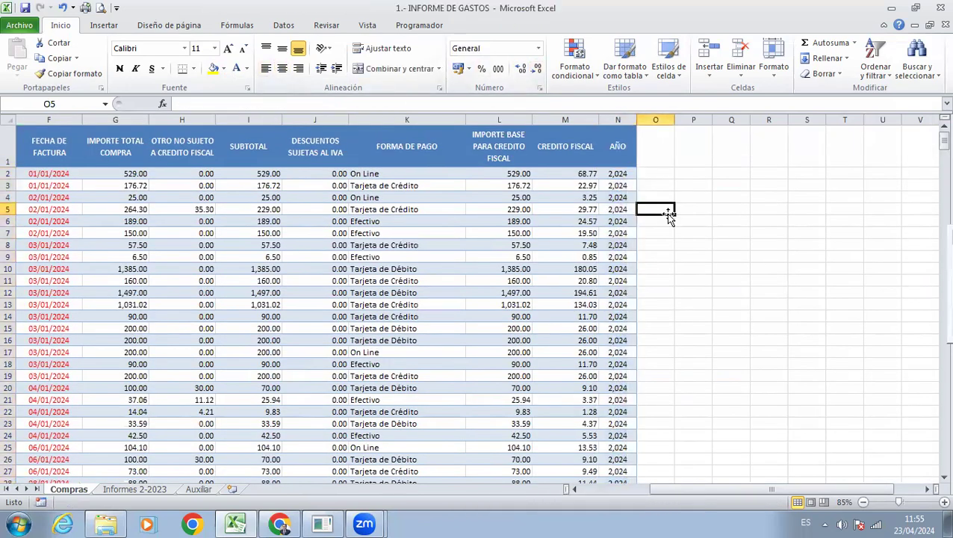
Add a table column headed MES in O1, directly beside AÑO.
click(655, 158)
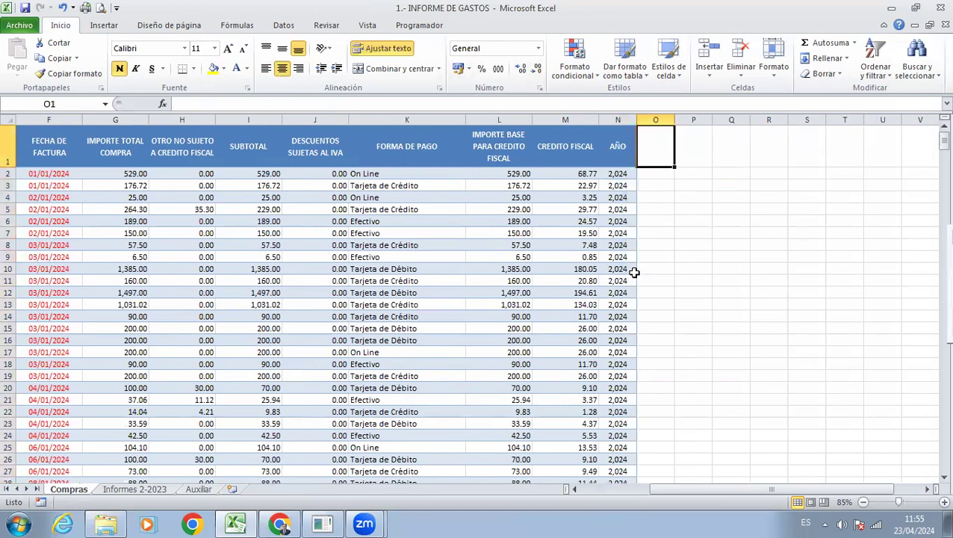
text(MES)
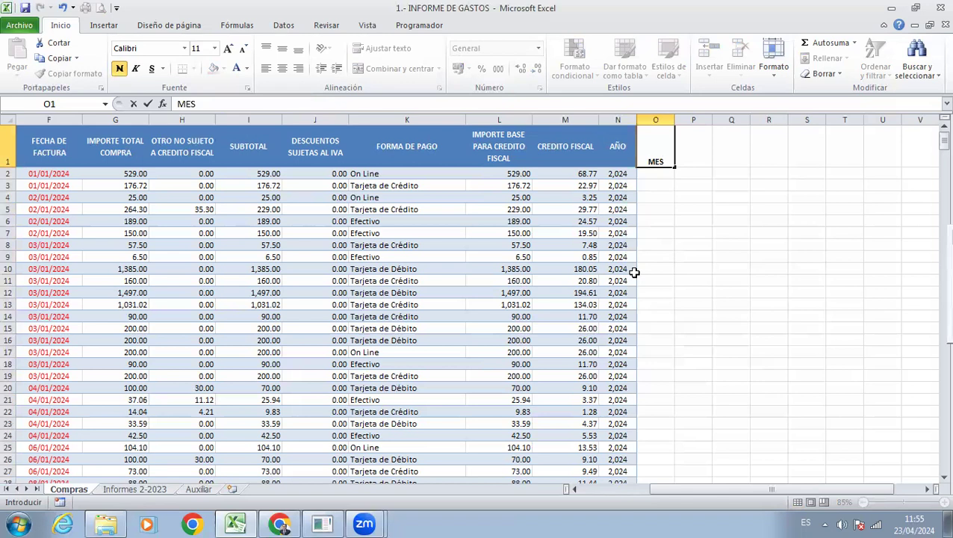
key(Return)
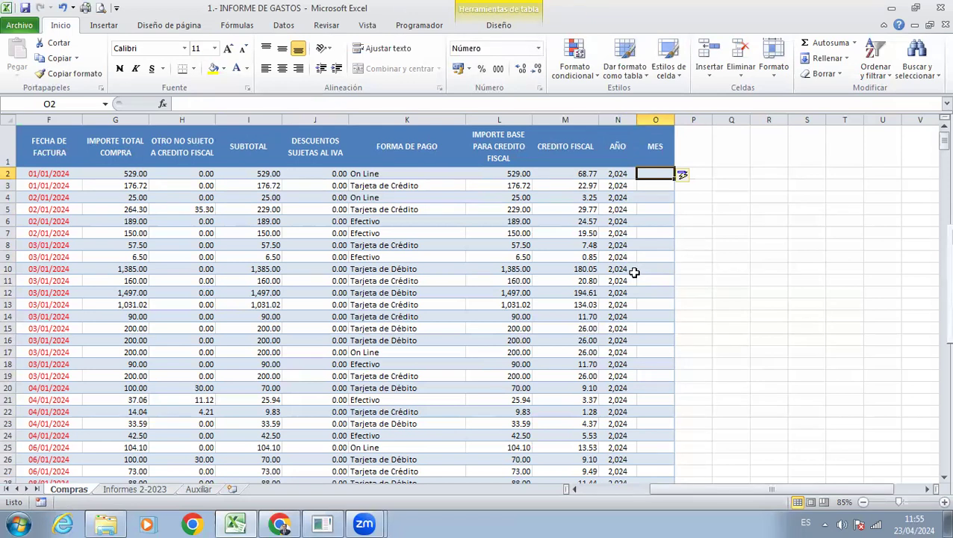
Fill the MES column with the formula =MES([@[FECHA DE FACTURA]]), entered in O2.
text(=)
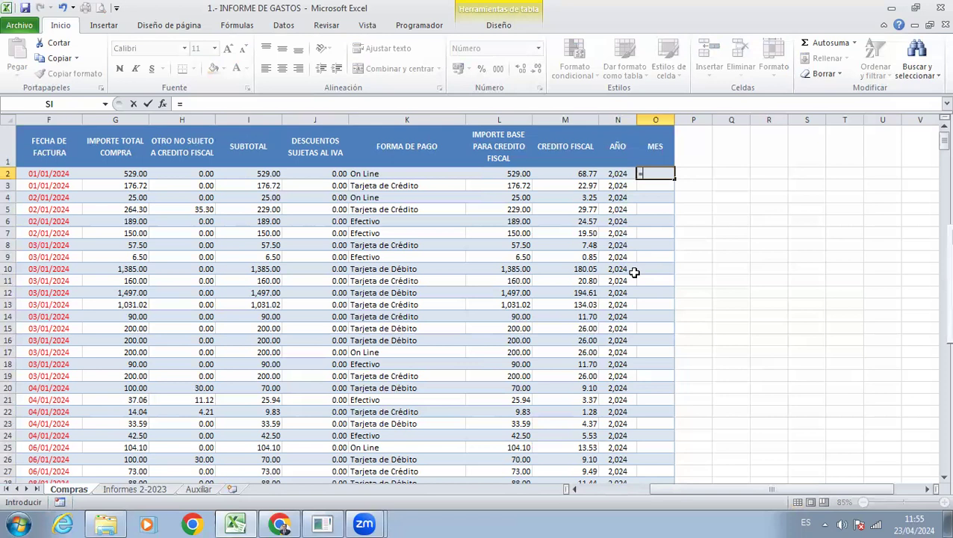
text(MES()
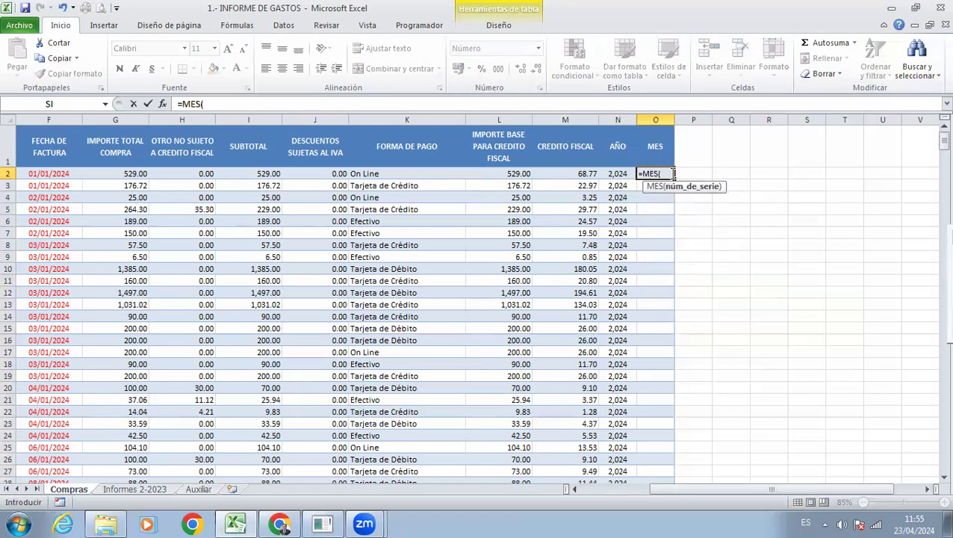
click(72, 163)
click(57, 176)
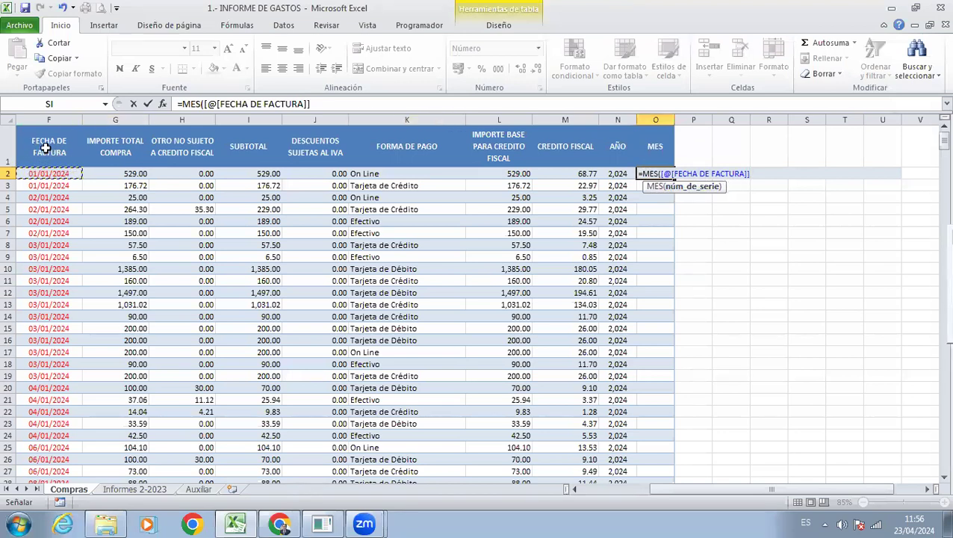
text())
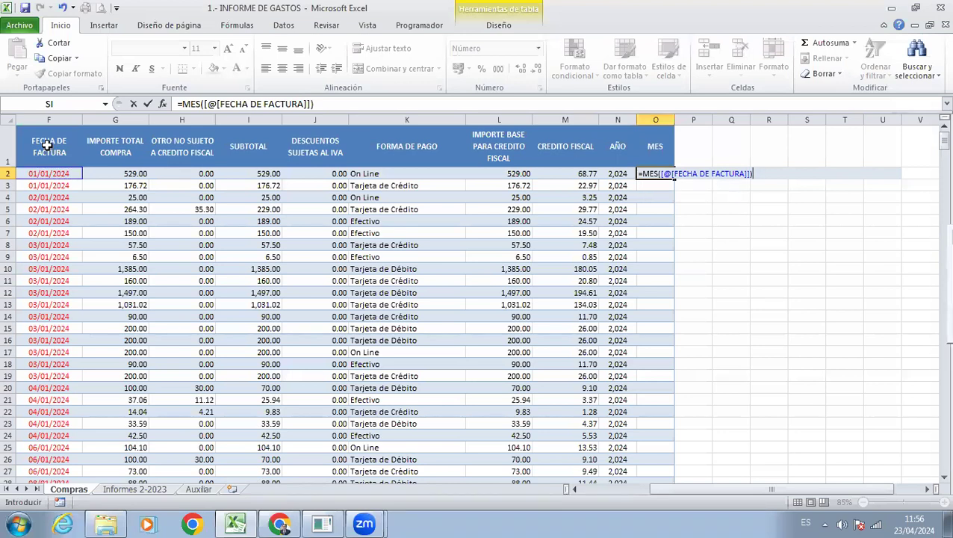
key(Return)
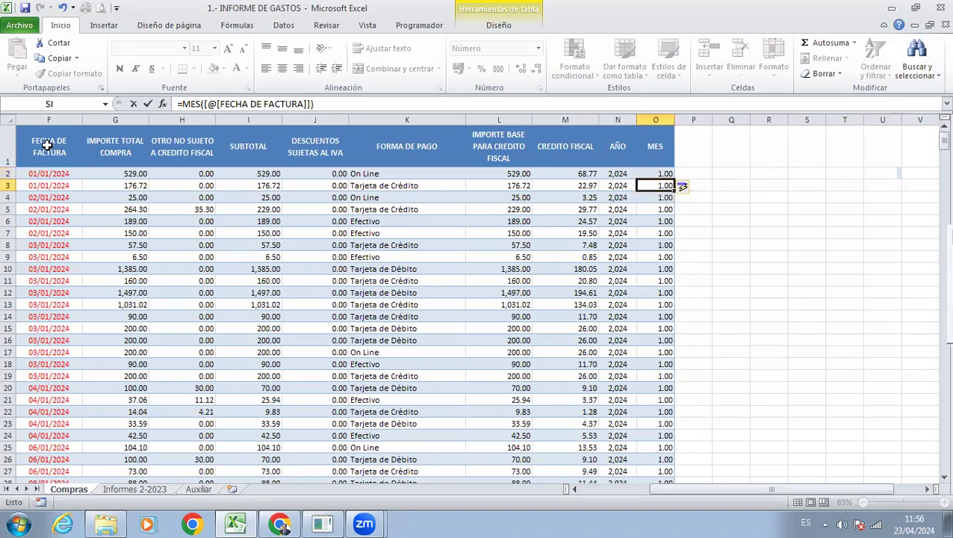
Examine the MES values down the table against the invoice dates, then return to O2.
key(Up)
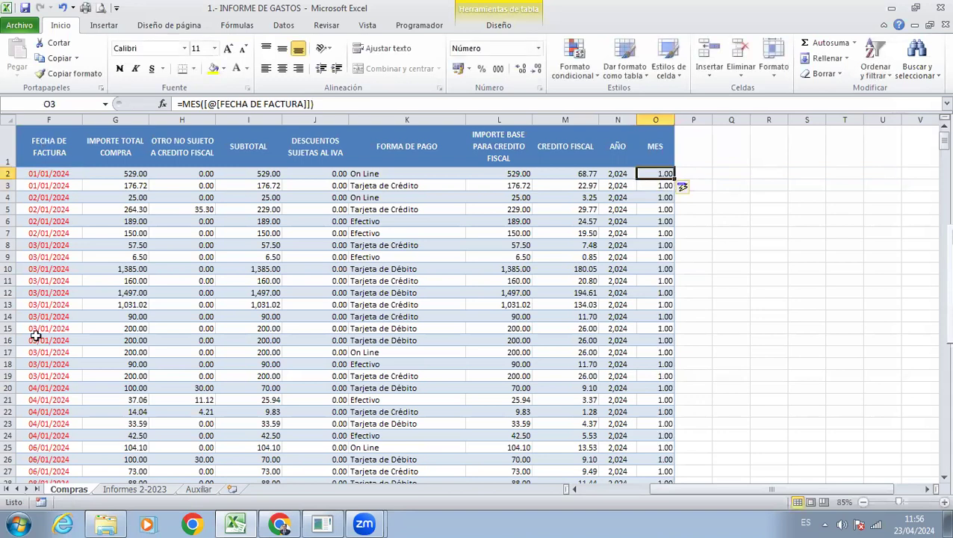
click(656, 174)
drag(656, 173, 671, 358)
scroll(667, 291, down, 7)
scroll(667, 291, down, 20)
scroll(669, 356, down, 20)
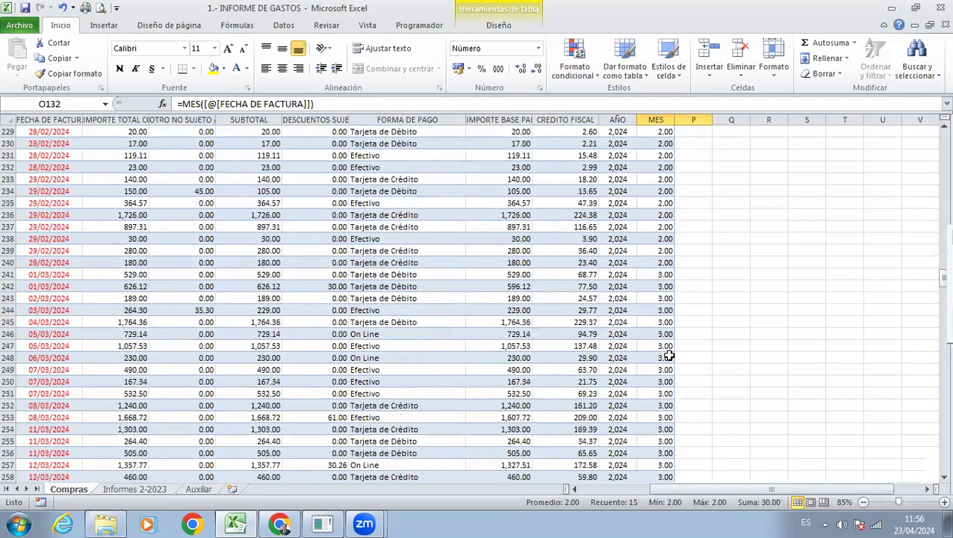
scroll(668, 356, down, 6)
drag(658, 263, 659, 379)
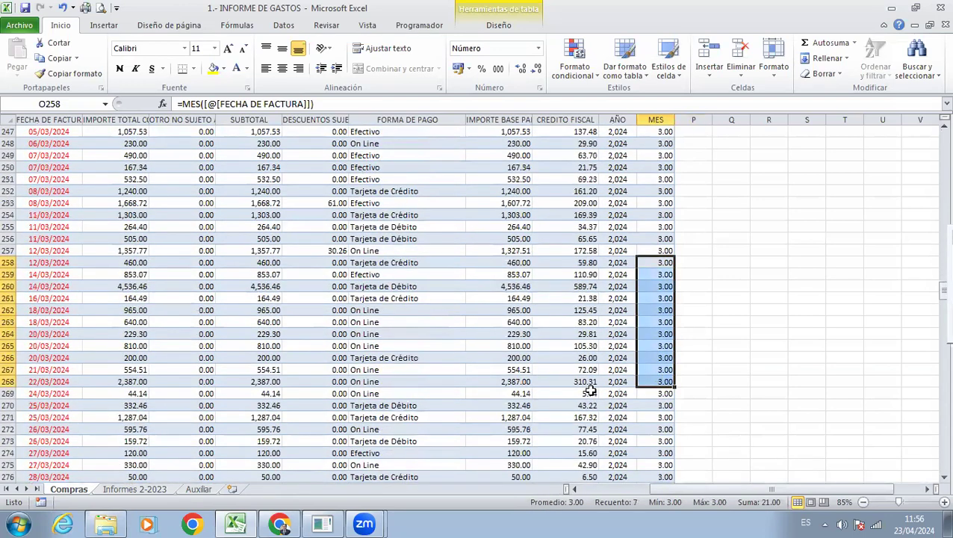
key(ctrl+Up)
key(Down)
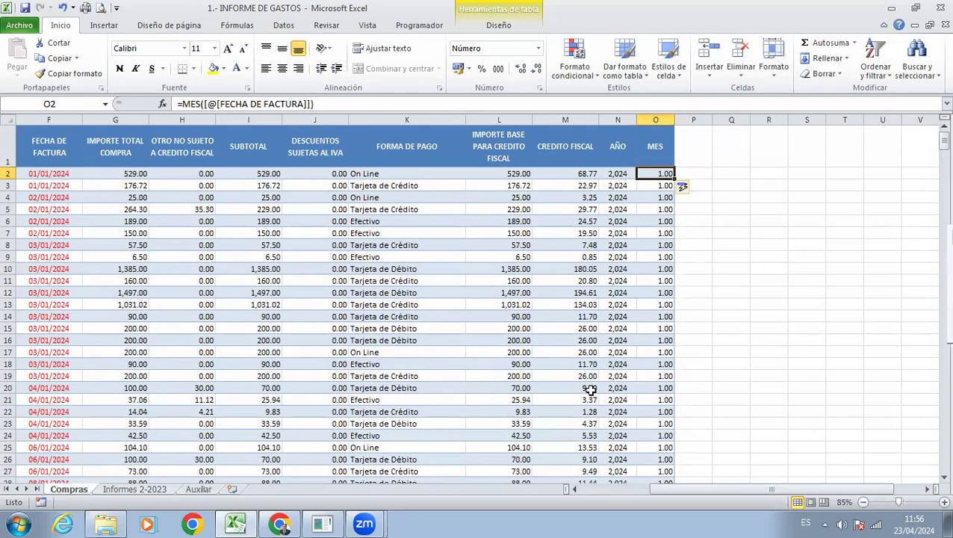
Open the Auxiliar sheet and give its tab the standard red colour.
click(199, 490)
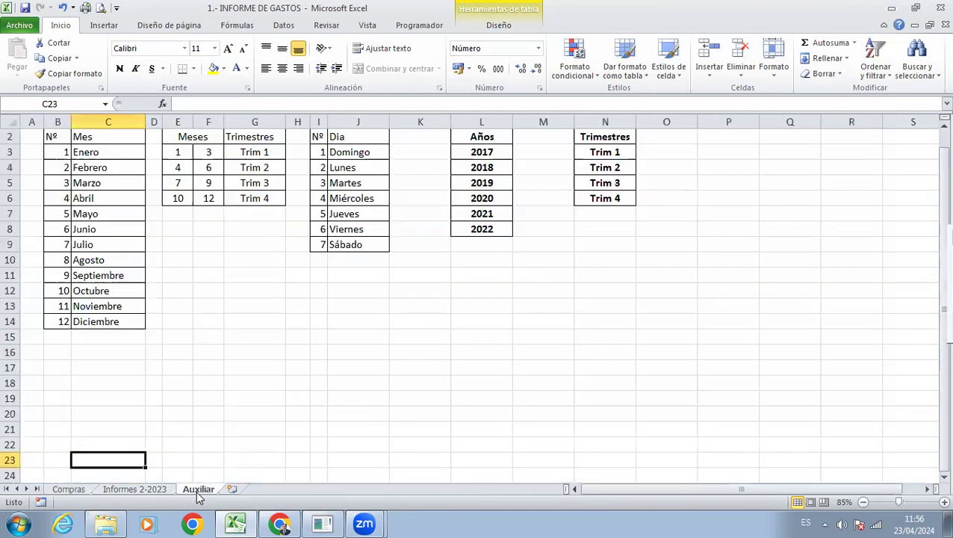
right_click(198, 492)
mouse_move(302, 431)
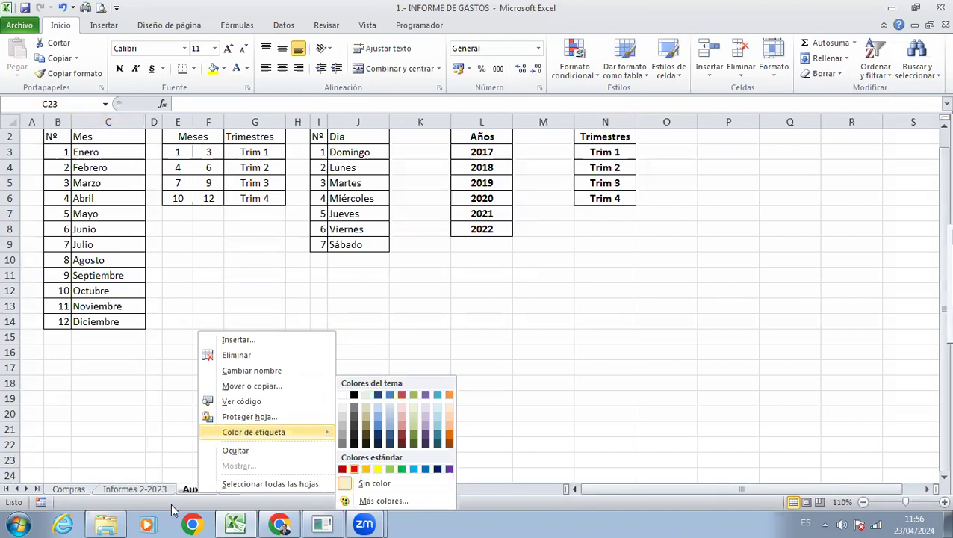
click(202, 493)
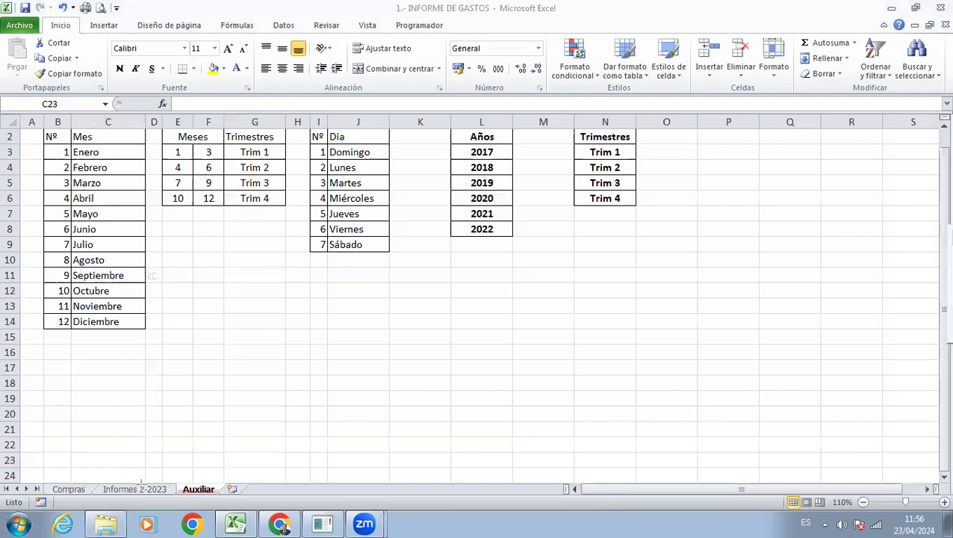
drag(245, 510, 165, 481)
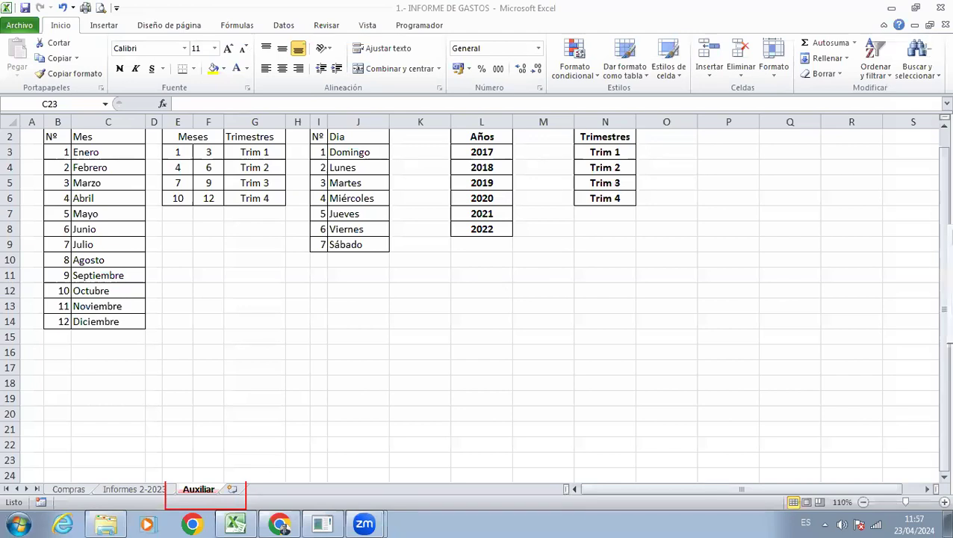
Fill the Nº/Mes lookup table, B2:C14, with yellow.
click(154, 352)
scroll(155, 345, up, 1)
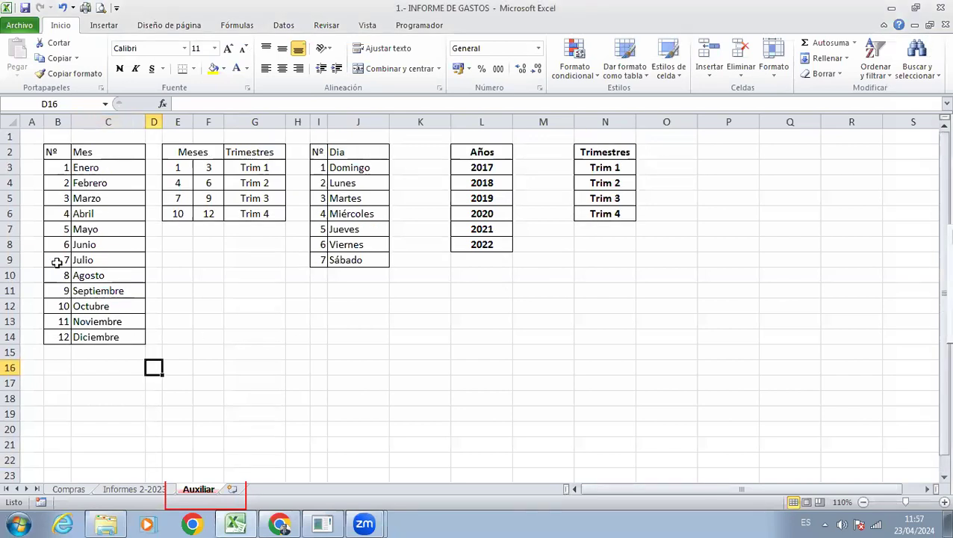
drag(51, 152, 94, 333)
click(214, 68)
click(179, 244)
Apply the same yellow fill to the Meses/Trimestres, Nº/Dia and Años tables on the Auxiliar sheet.
drag(186, 153, 251, 213)
key(F3)
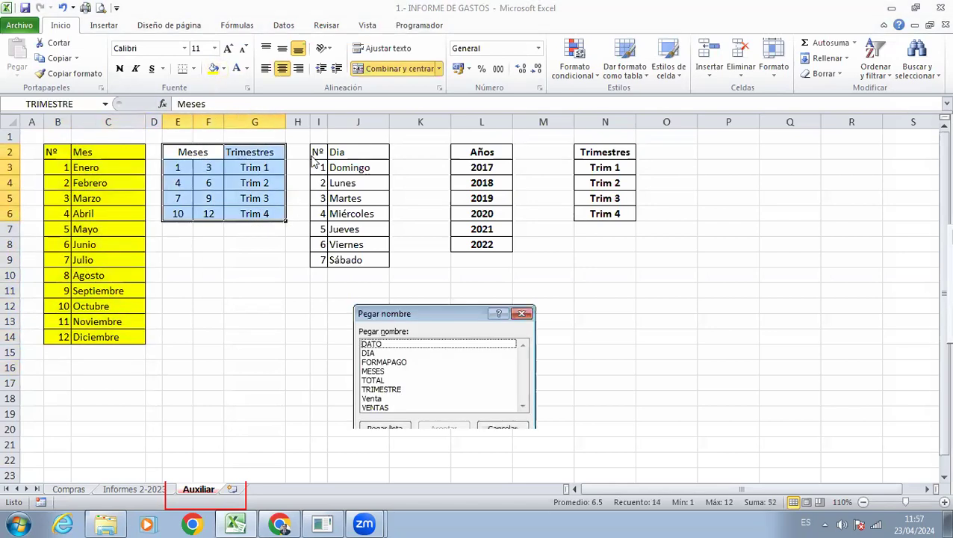
key(Escape)
key(F4)
drag(315, 153, 344, 259)
key(F4)
drag(487, 154, 468, 245)
key(F4)
click(462, 294)
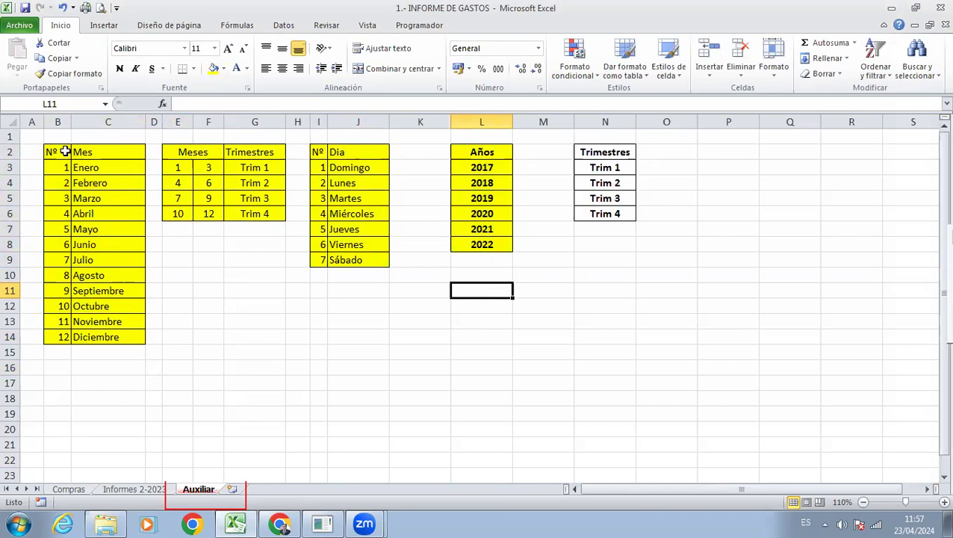
Remove the cell fill from the entire Auxiliar sheet.
click(7, 122)
click(223, 68)
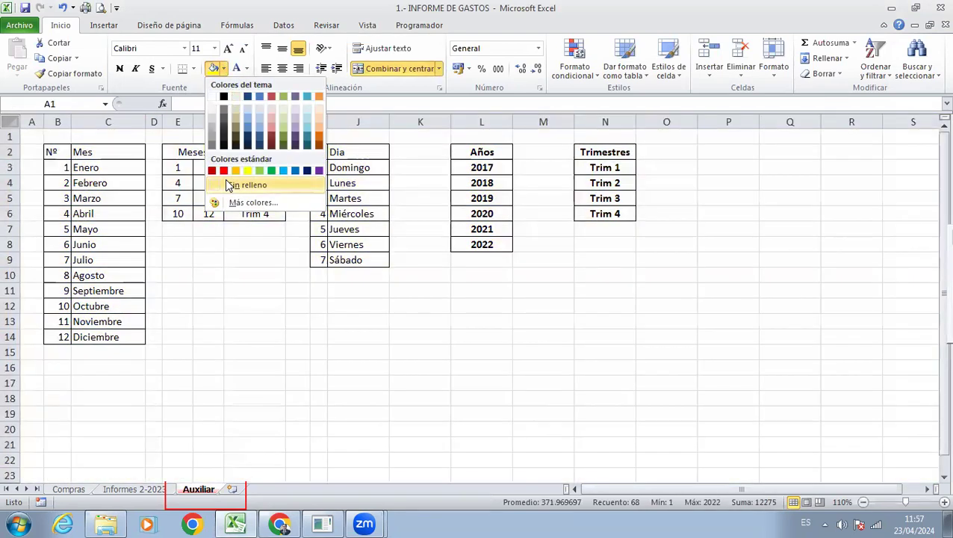
click(224, 184)
click(178, 260)
Fill the Nº/Mes lookup table, B2:C14, with a light olive green theme colour.
drag(54, 153, 127, 336)
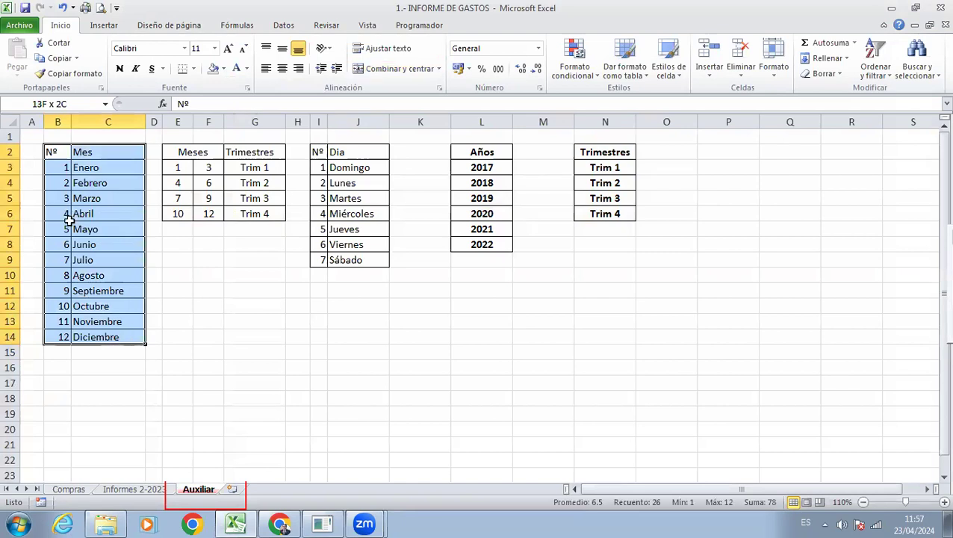
click(109, 290)
drag(53, 152, 91, 335)
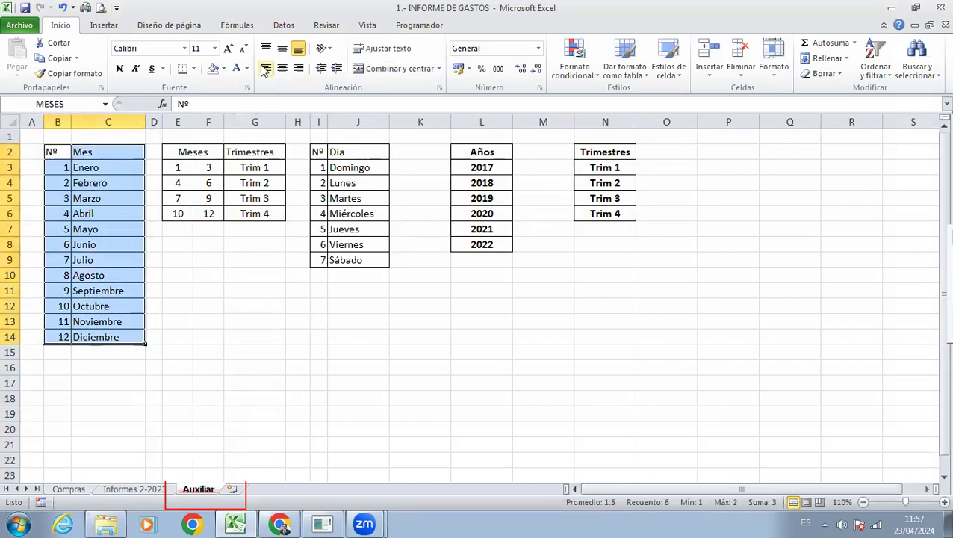
click(224, 68)
click(283, 116)
click(154, 290)
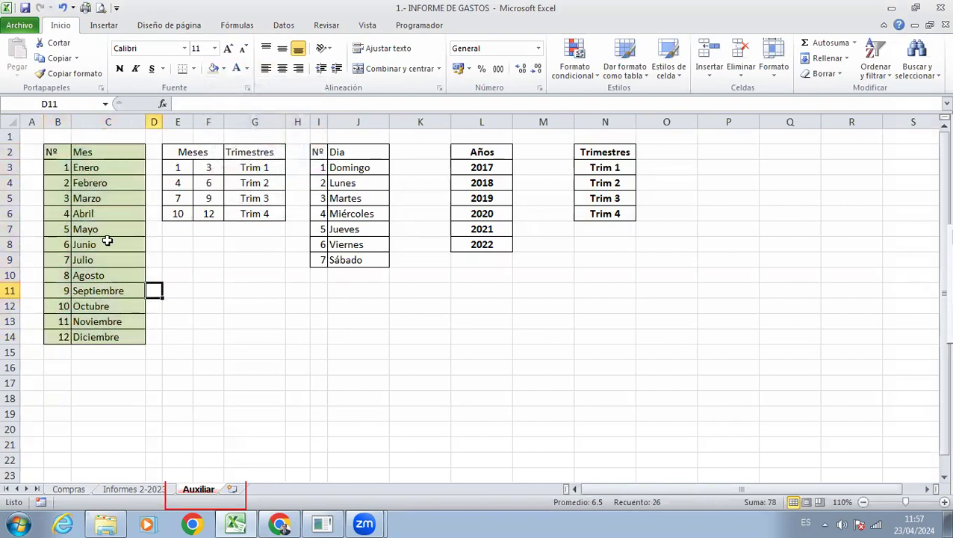
Set the font colour of the Meses/Trimestres table E2:G6 and the Nº/Dia table I2:J9 to red.
drag(54, 151, 128, 336)
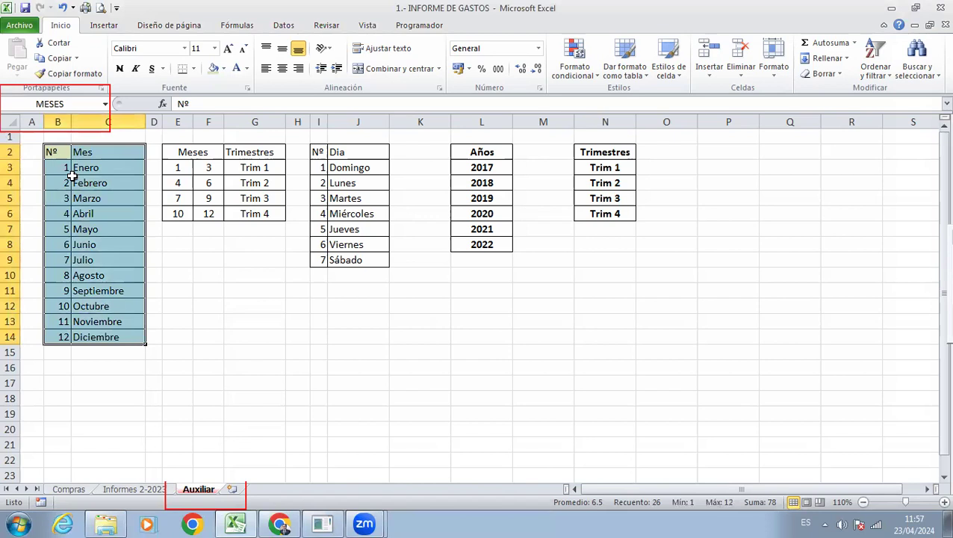
drag(177, 152, 238, 216)
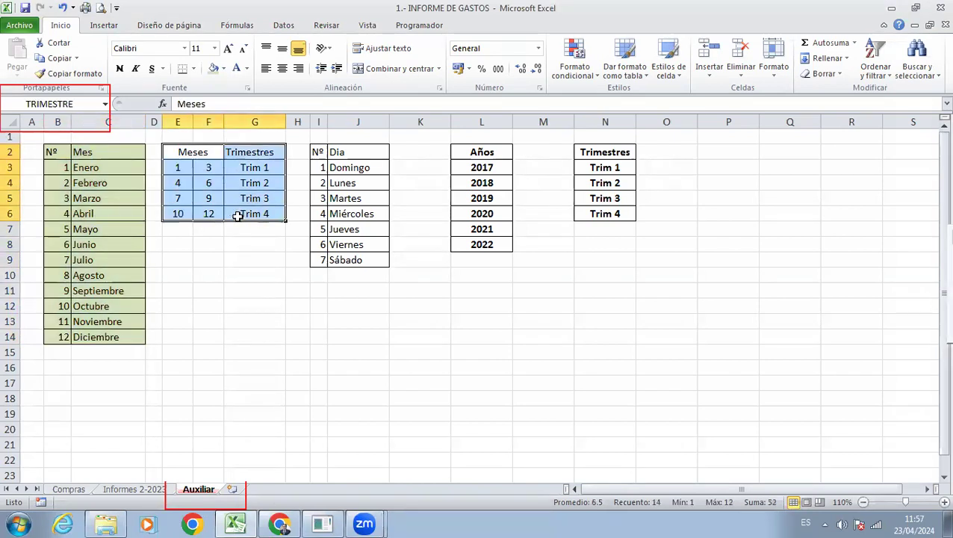
mouse_move(197, 150)
mouse_down()
mouse_move(246, 222)
mouse_move(193, 163)
mouse_up()
click(246, 68)
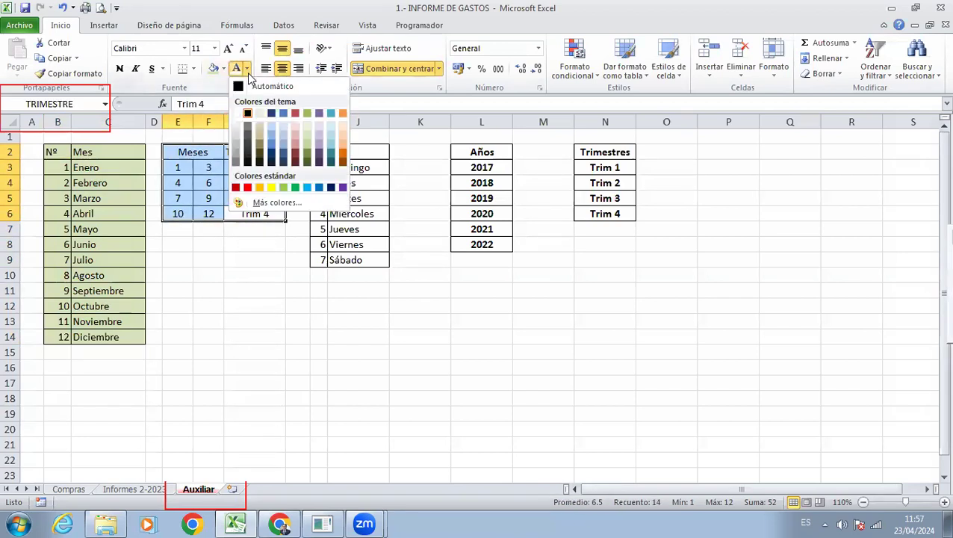
click(247, 186)
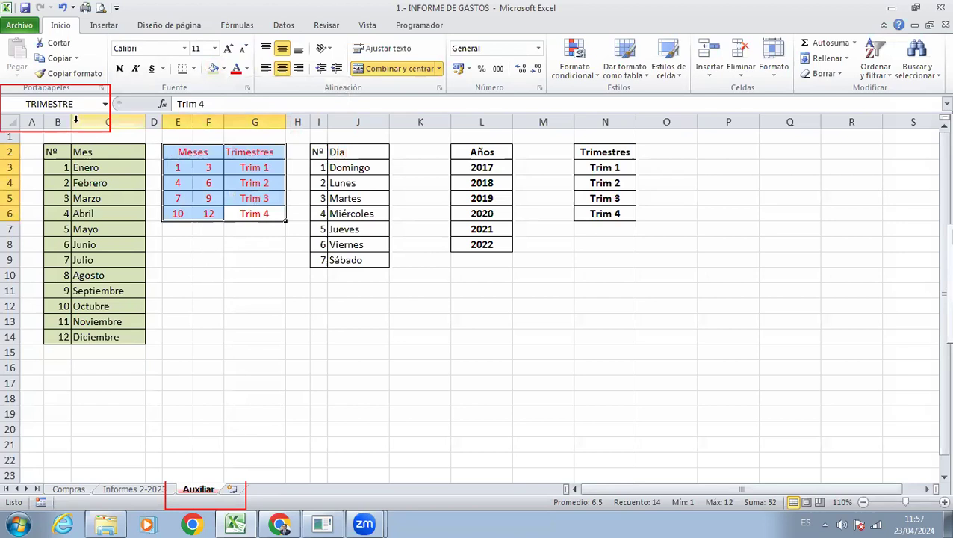
drag(337, 154, 334, 257)
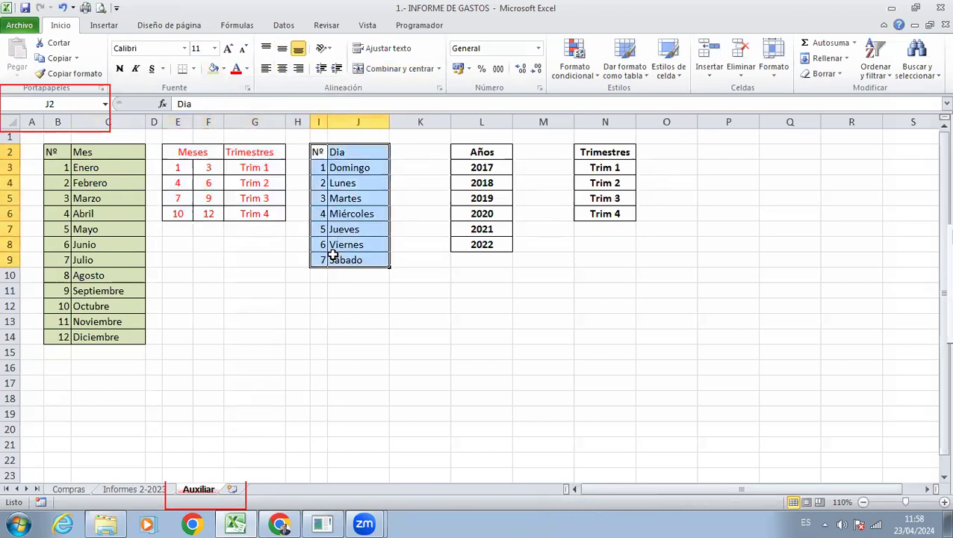
click(245, 67)
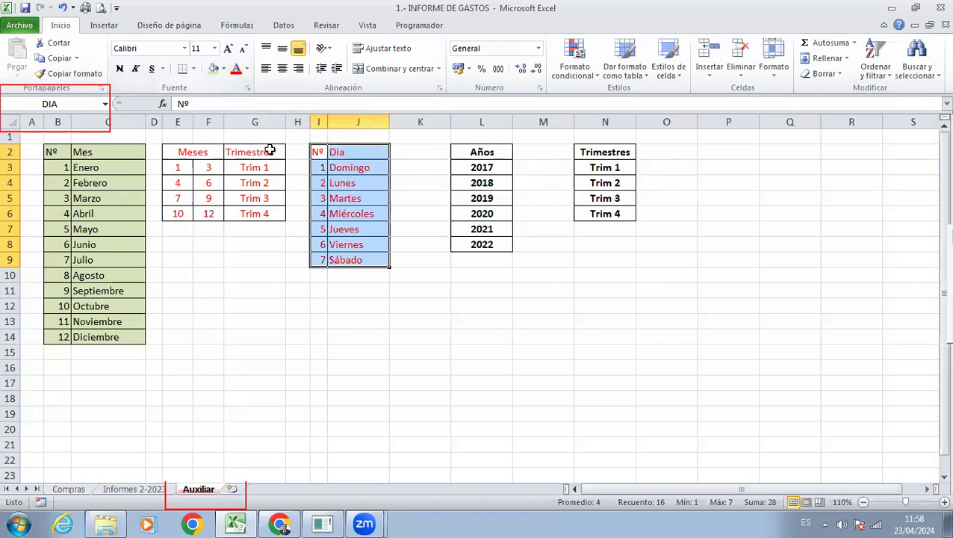
Check the range names assigned to the Nº/Dia table and to the full Nº/Mes table.
click(71, 102)
click(72, 102)
key(Return)
drag(60, 155, 112, 305)
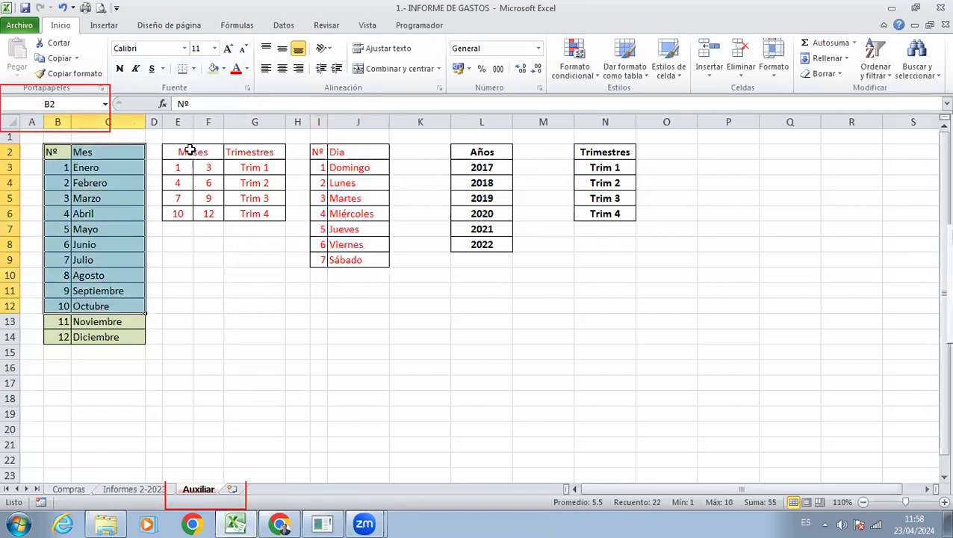
drag(48, 153, 120, 337)
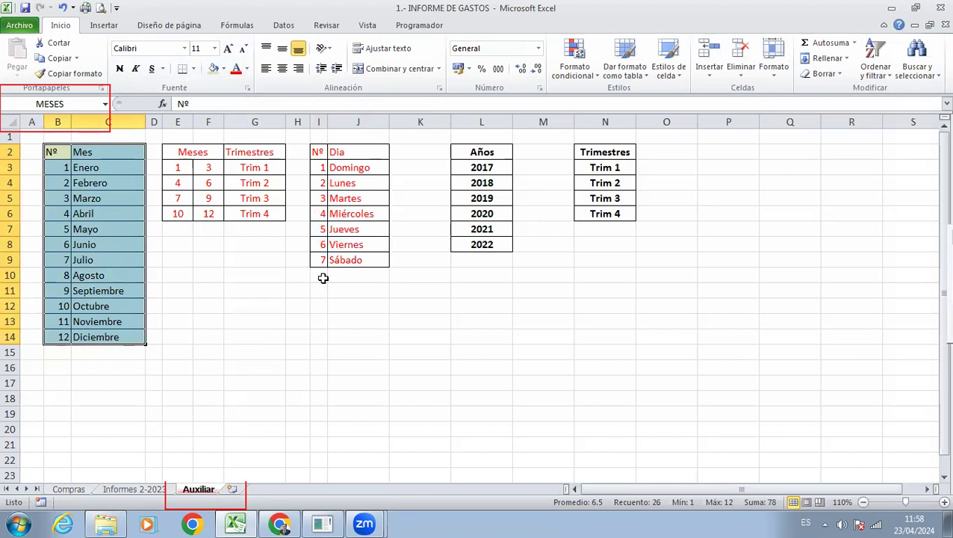
Fill the Años list, L2:L8, with the same light olive green as the month table.
drag(503, 149, 474, 239)
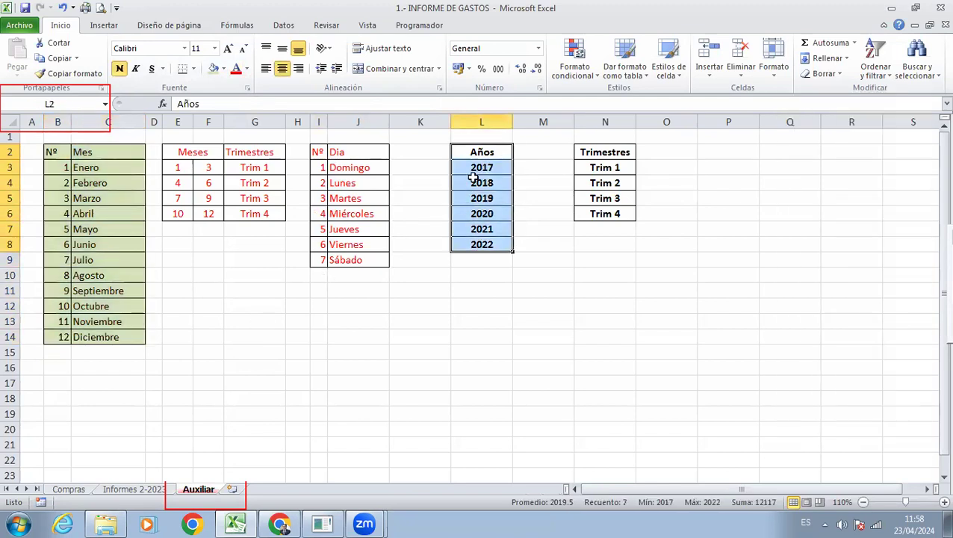
click(214, 68)
click(501, 274)
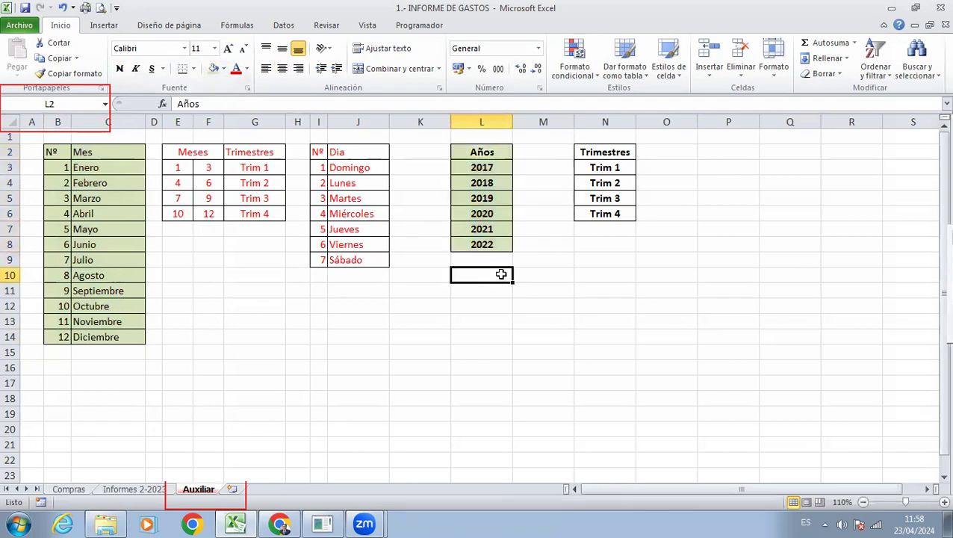
Define the name AÑOS, with workbook scope, for the year list in L2:L8.
drag(474, 149, 482, 254)
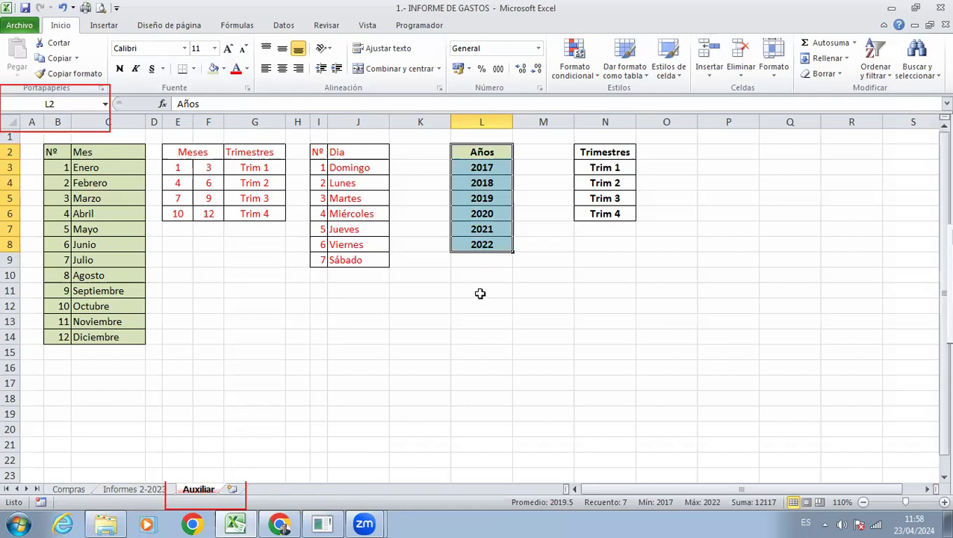
click(238, 25)
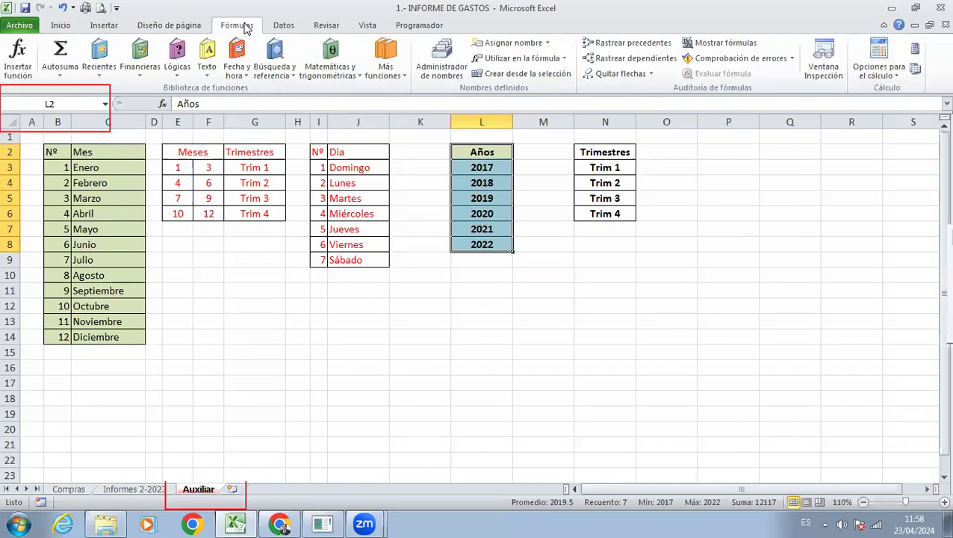
click(479, 170)
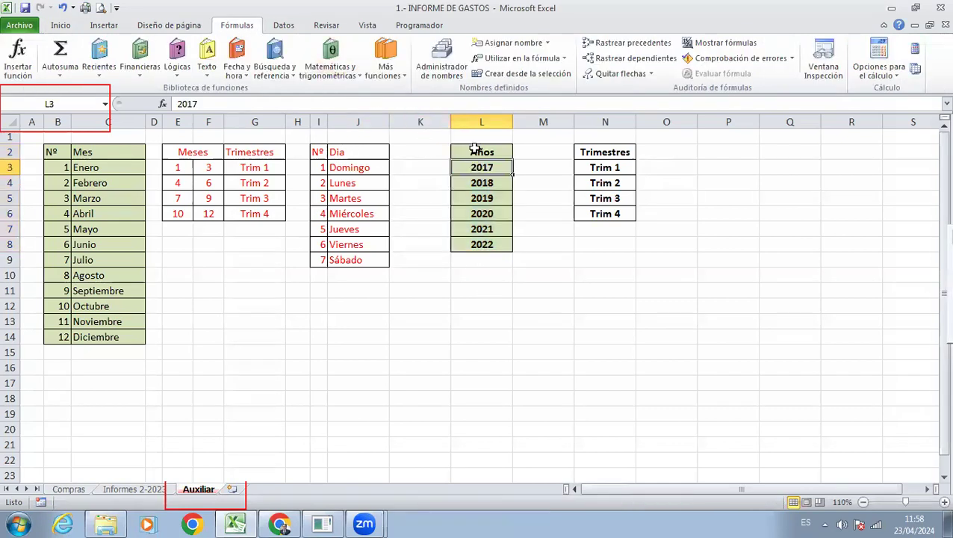
drag(479, 171, 478, 256)
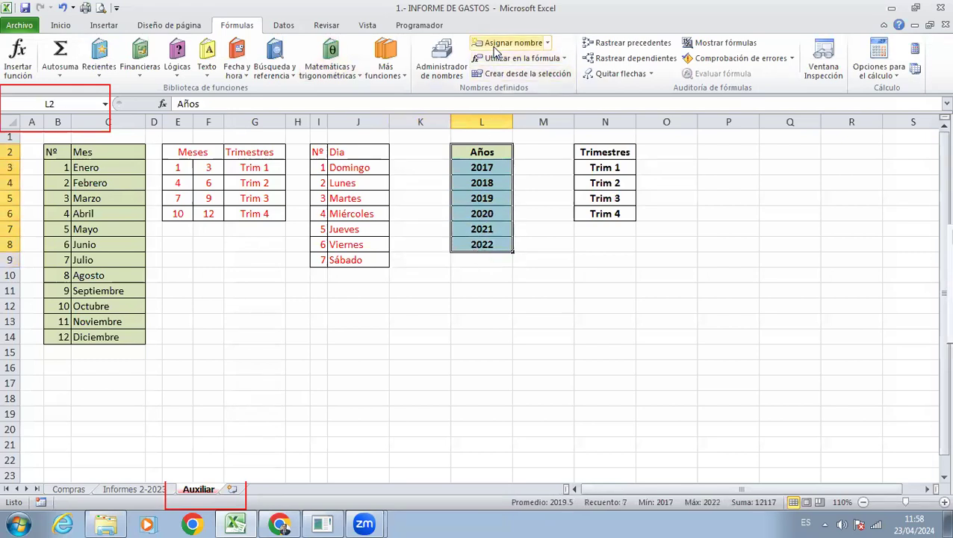
click(494, 46)
click(445, 322)
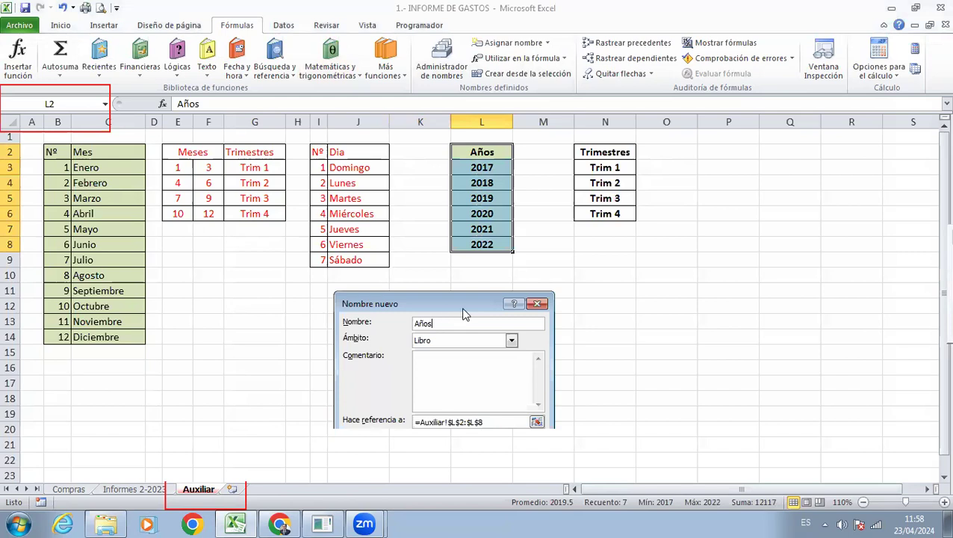
key(BackSpace)
key(BackSpace)
text(ños)
key(BackSpace)
key(BackSpace)
key(BackSpace)
text(ÑOS)
key(Return)
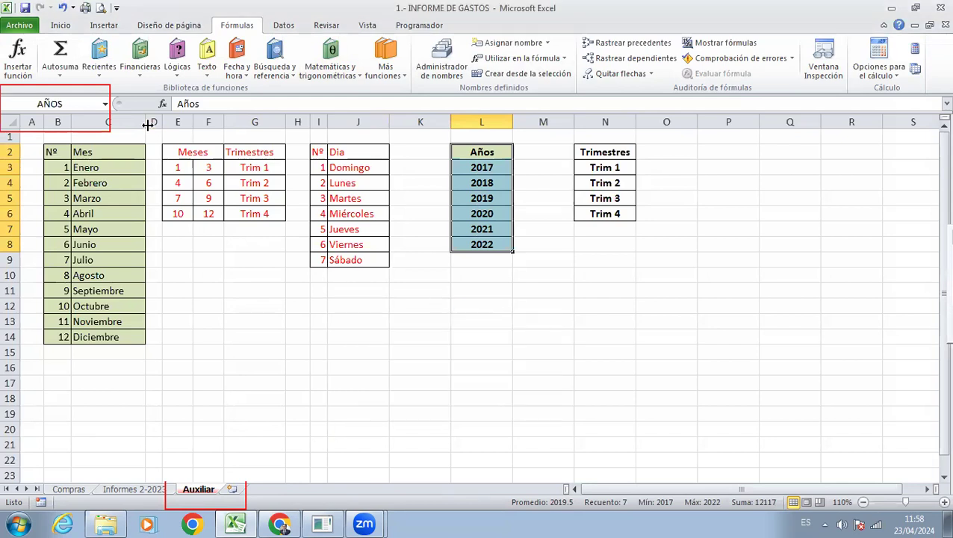
click(59, 103)
click(59, 103)
Define the name TRIMESTRES, with workbook scope, for the quarter list in N2:N6.
click(583, 151)
drag(602, 152, 611, 212)
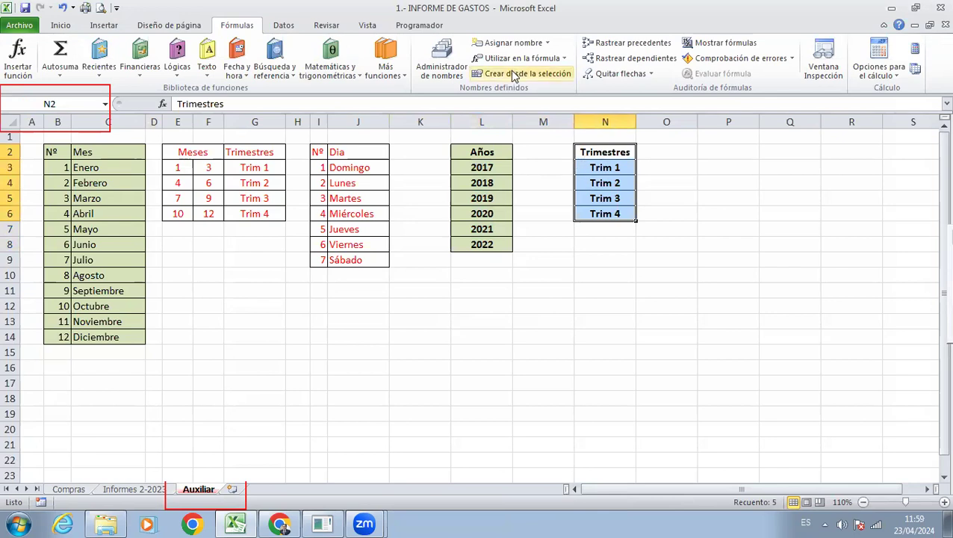
click(508, 43)
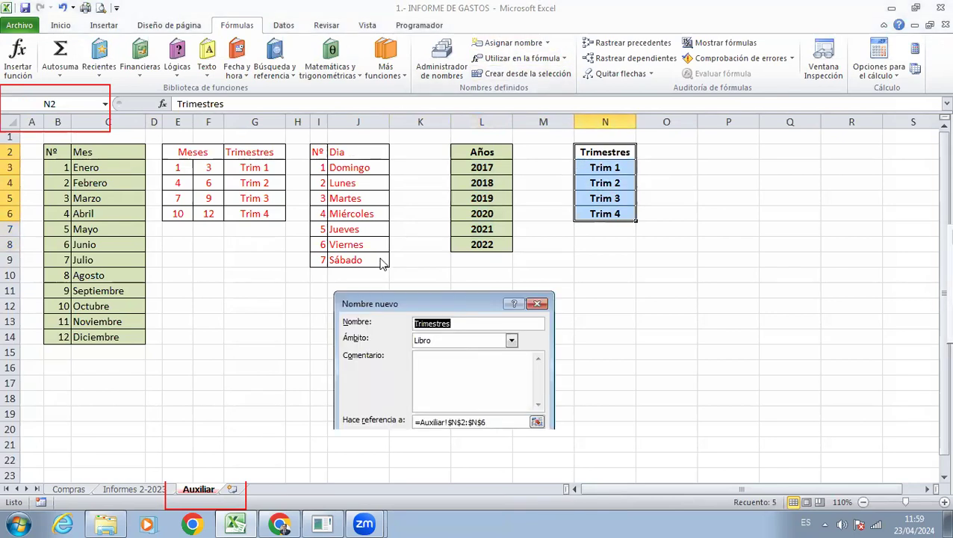
text(TRIMESTRES)
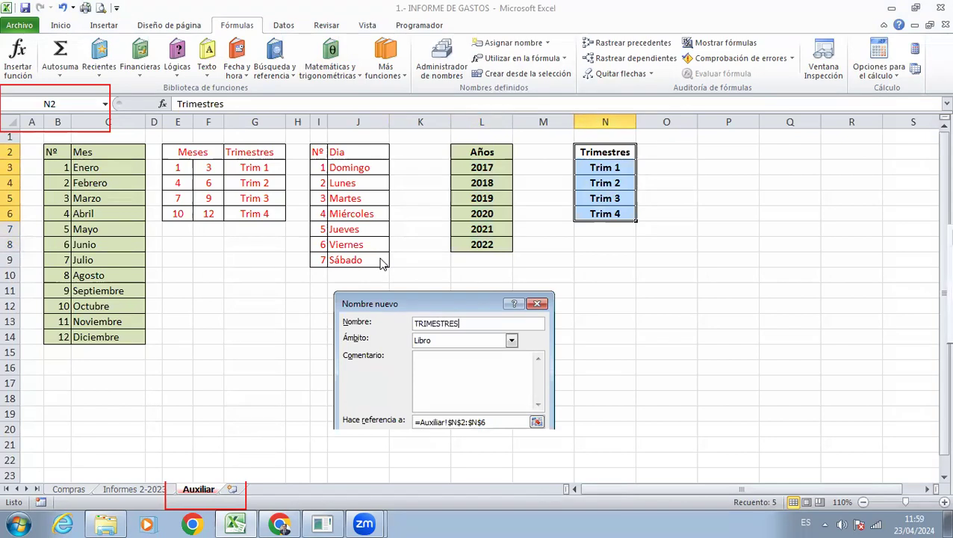
key(Return)
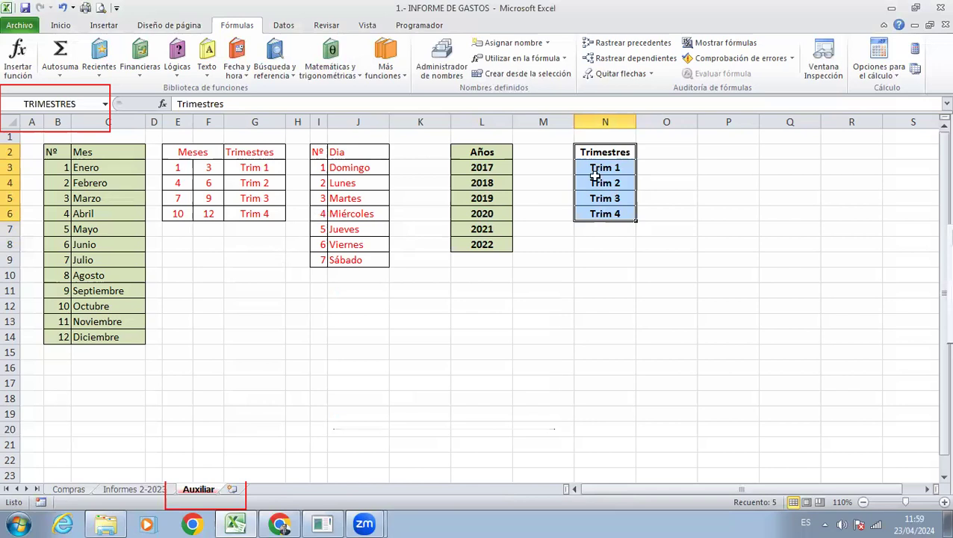
Review the range names of the Meses/Trimestres table E2:G6 and the Nº/Dia table I2:J9.
click(237, 277)
drag(176, 153, 246, 215)
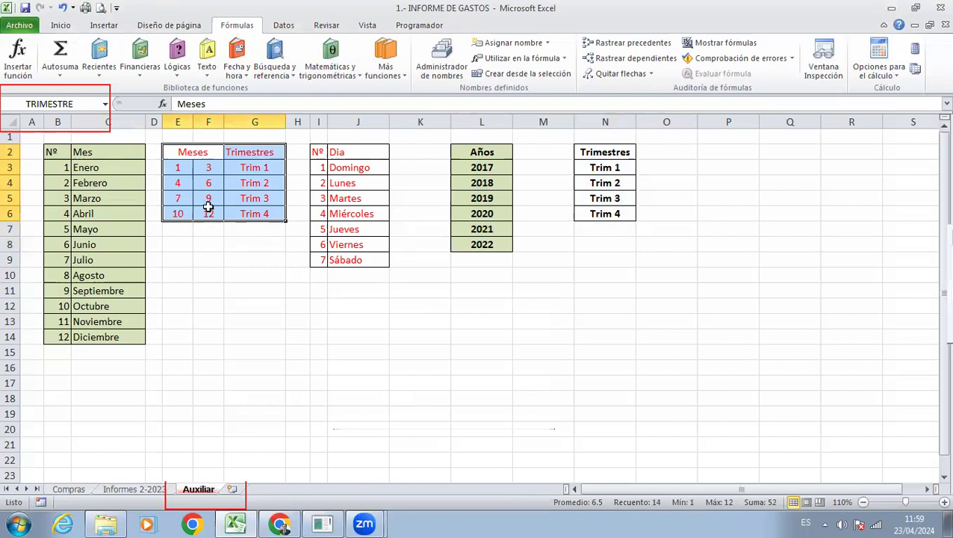
click(233, 278)
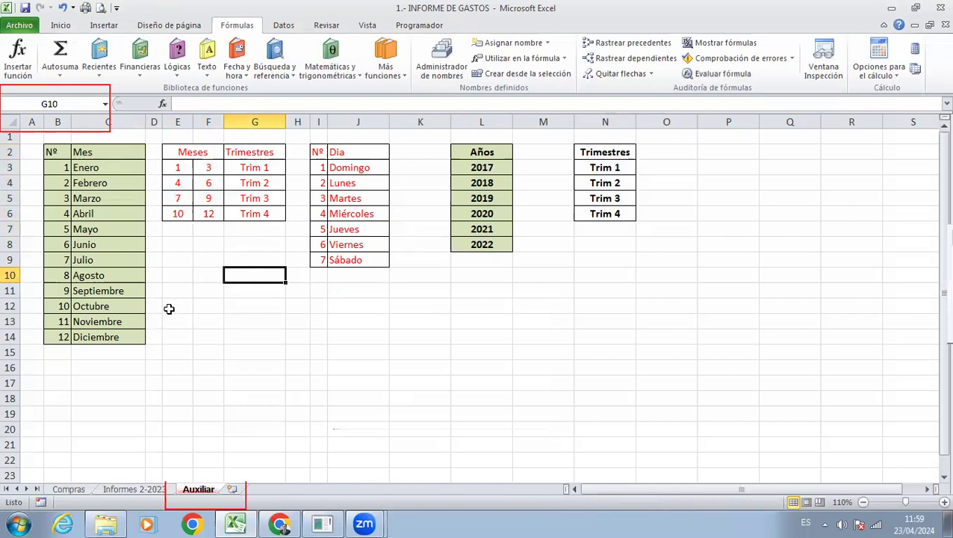
drag(324, 148, 346, 258)
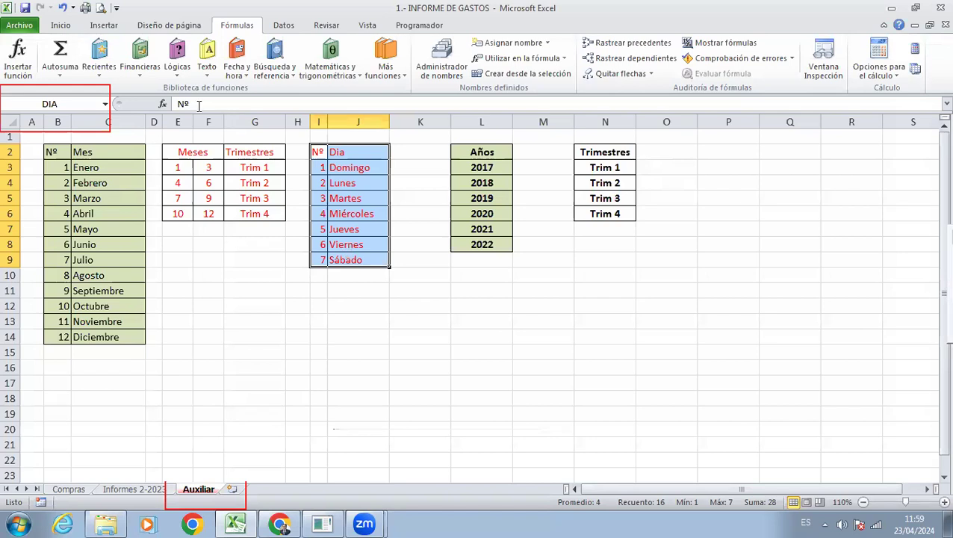
click(286, 292)
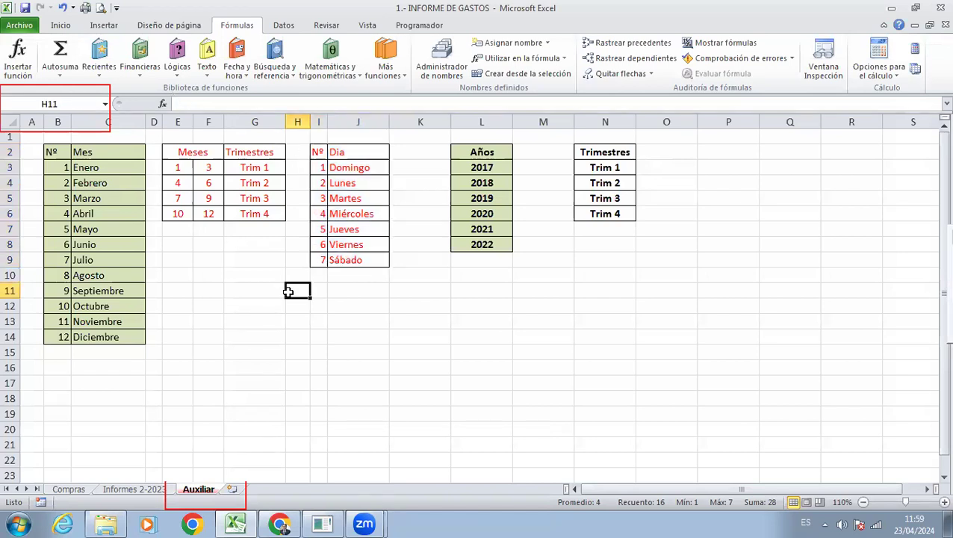
Examine the month numbers in the MES column of the Compras sheet.
click(88, 490)
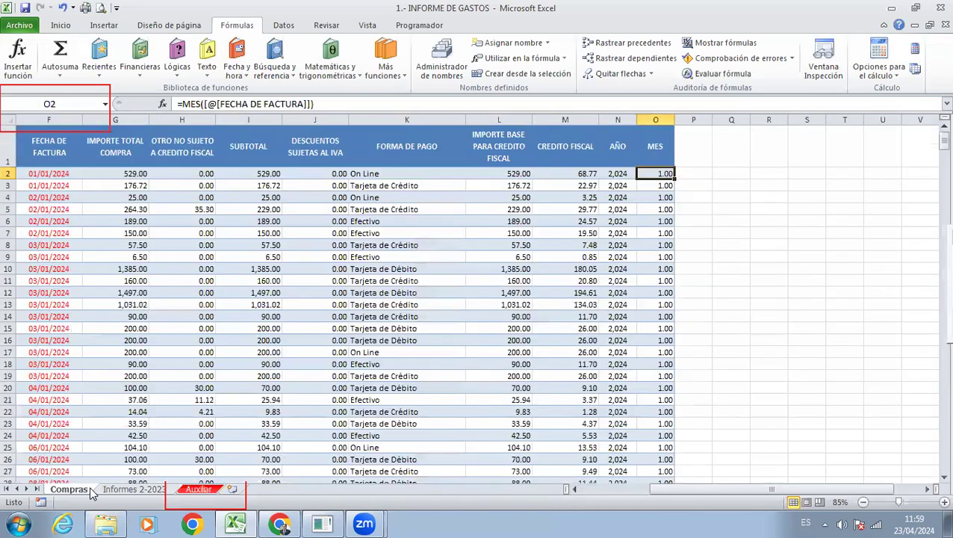
click(927, 489)
click(928, 490)
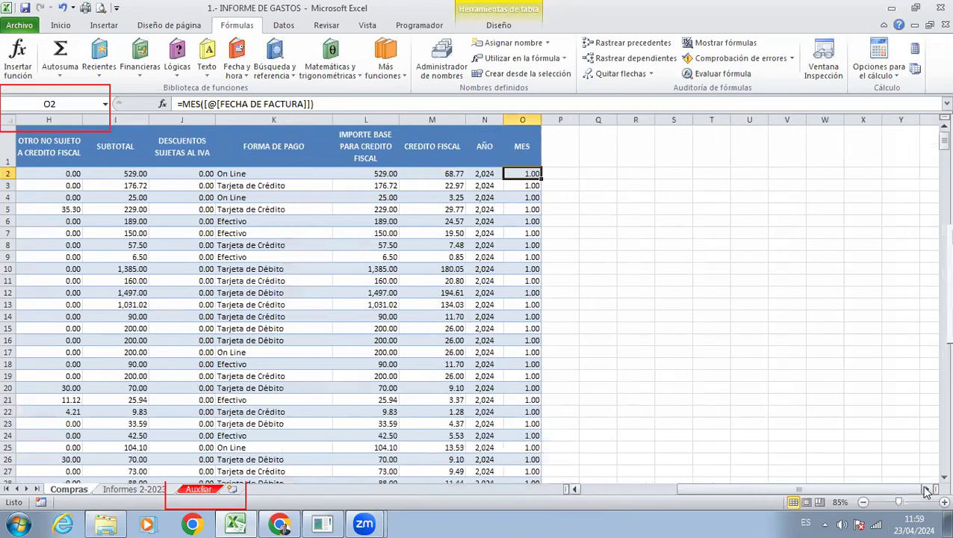
drag(529, 172, 536, 328)
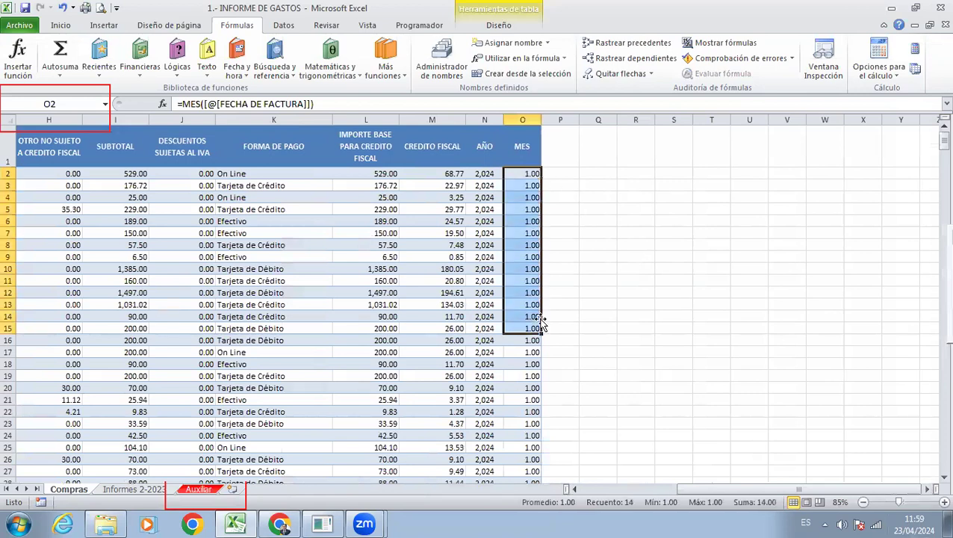
click(591, 277)
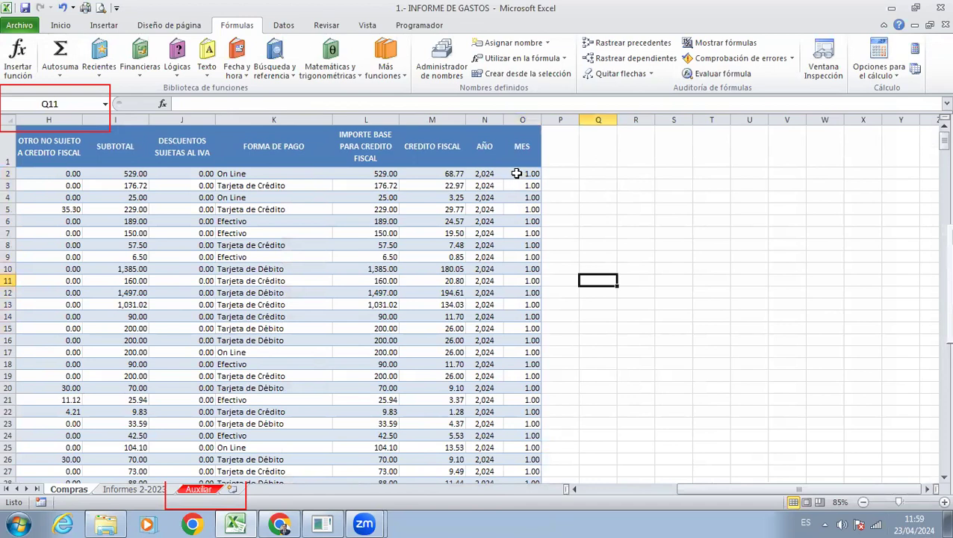
drag(517, 174, 531, 281)
click(585, 222)
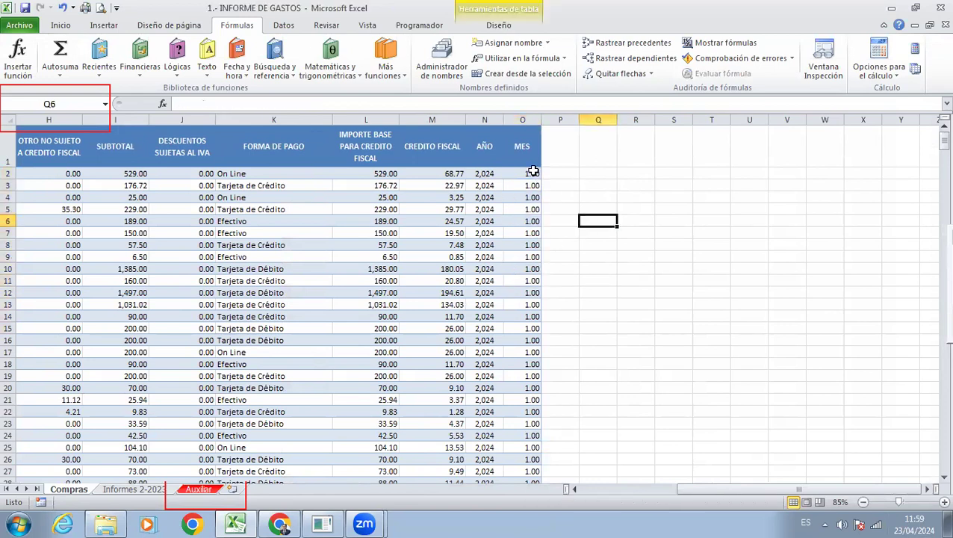
Enlarge the font of the first MES cell, O2, to 16 points.
click(533, 173)
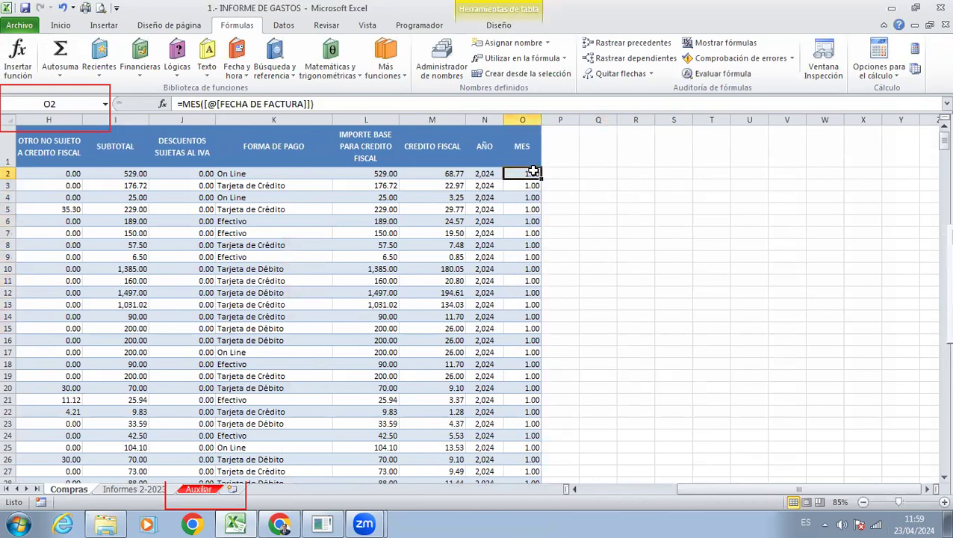
click(64, 27)
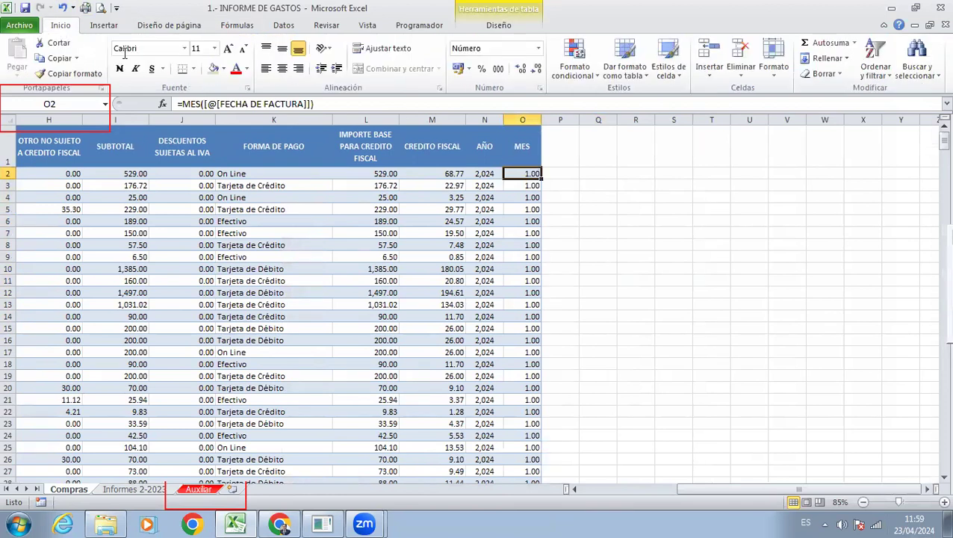
click(229, 49)
click(229, 49)
click(229, 49)
Review the formula in O2 together with the FECHA DE FACTURA cell it refers to.
key(F2)
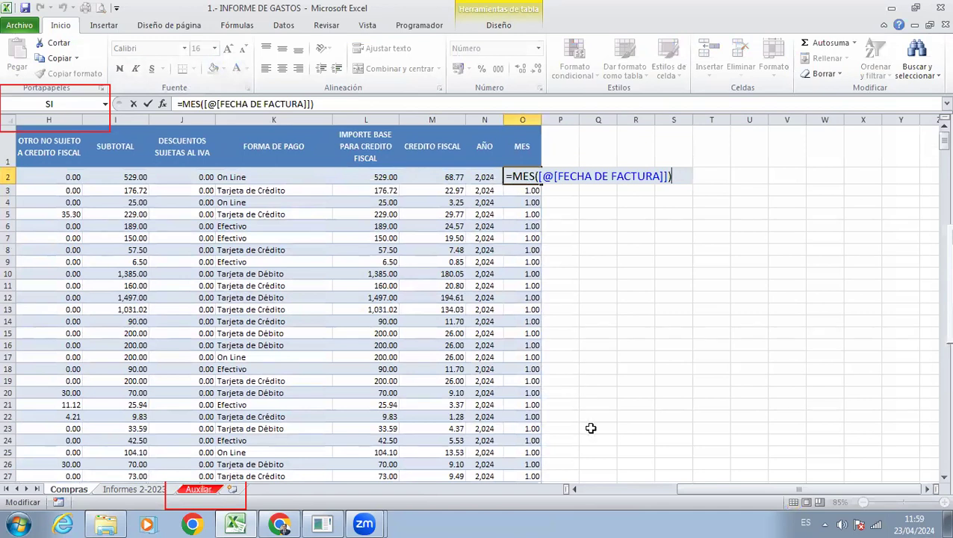
click(575, 488)
click(575, 488)
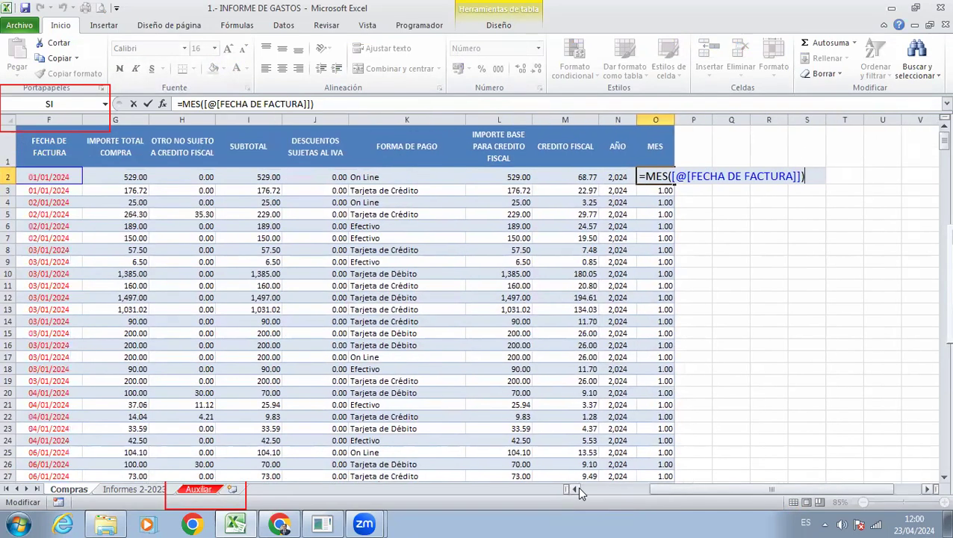
click(649, 176)
Colour the number 2 and Febrero, B4:C4, red in the month table on the Auxiliar sheet.
click(205, 491)
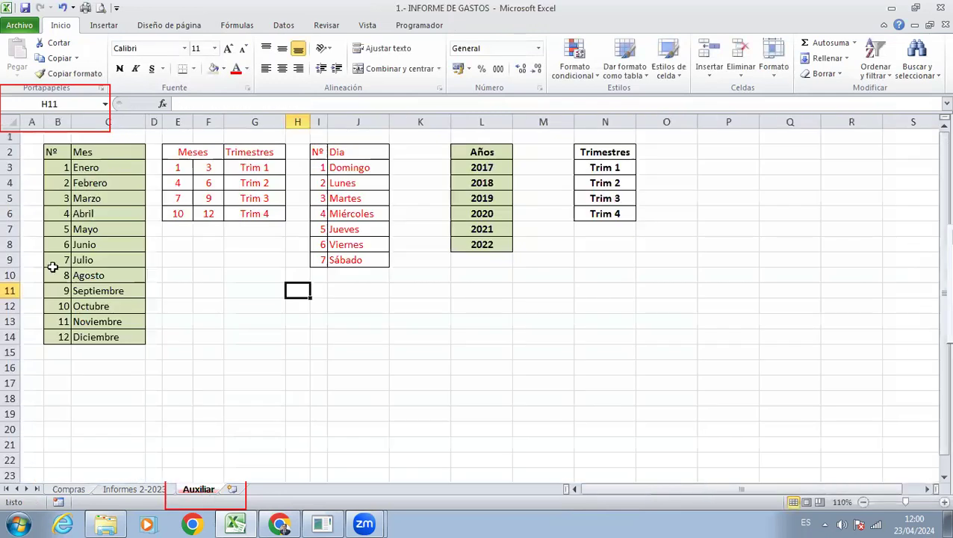
drag(60, 167, 52, 290)
click(61, 183)
drag(61, 182, 61, 290)
click(17, 184)
click(90, 179)
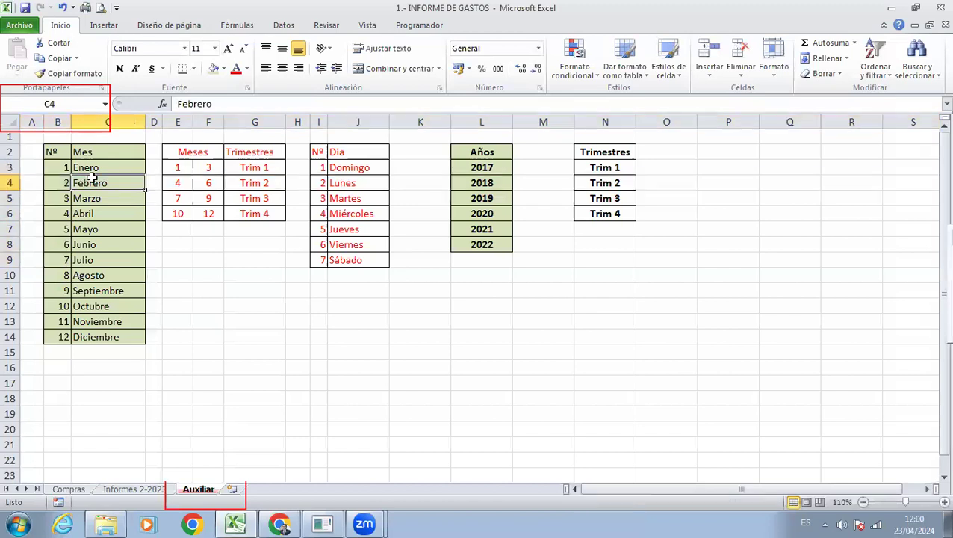
click(234, 68)
click(53, 185)
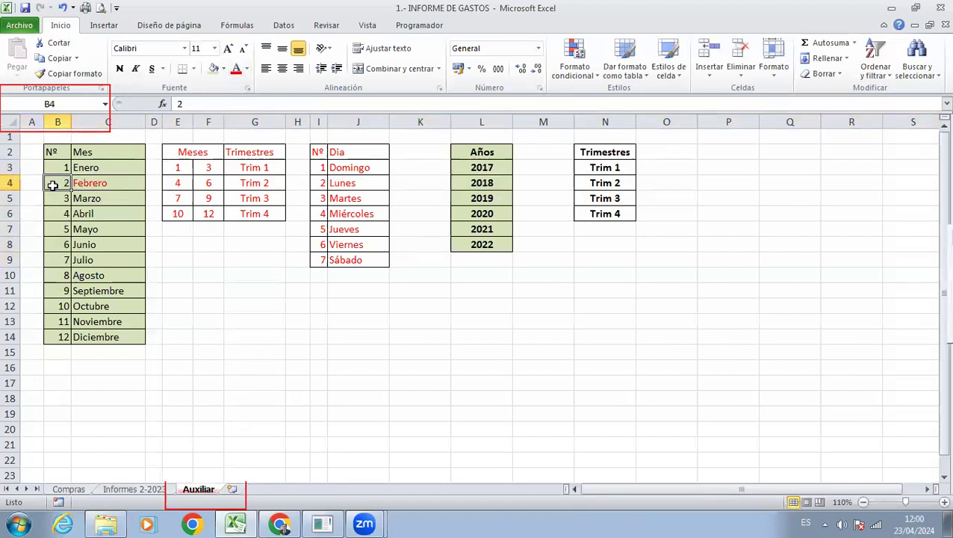
Open the MES formula in cell O2 of the Compras sheet for editing.
click(72, 490)
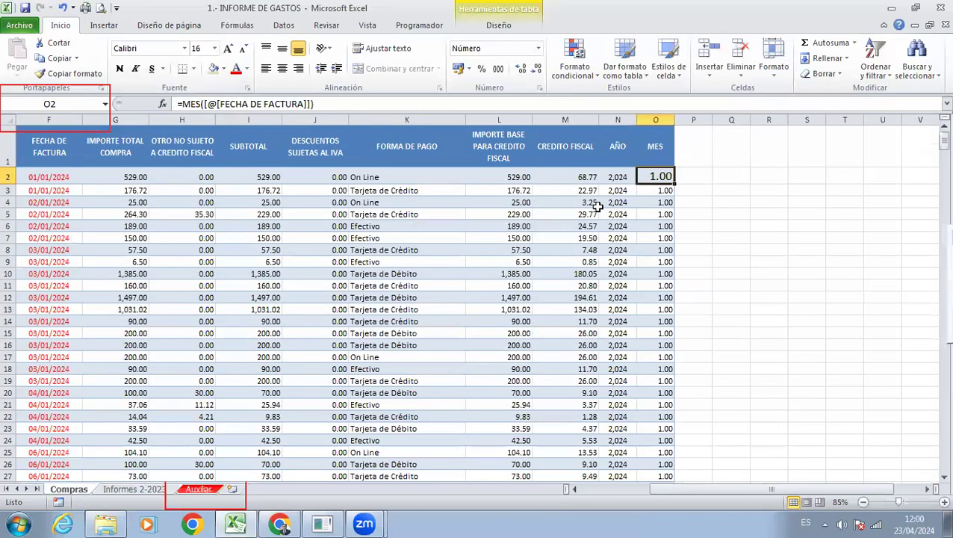
key(F2)
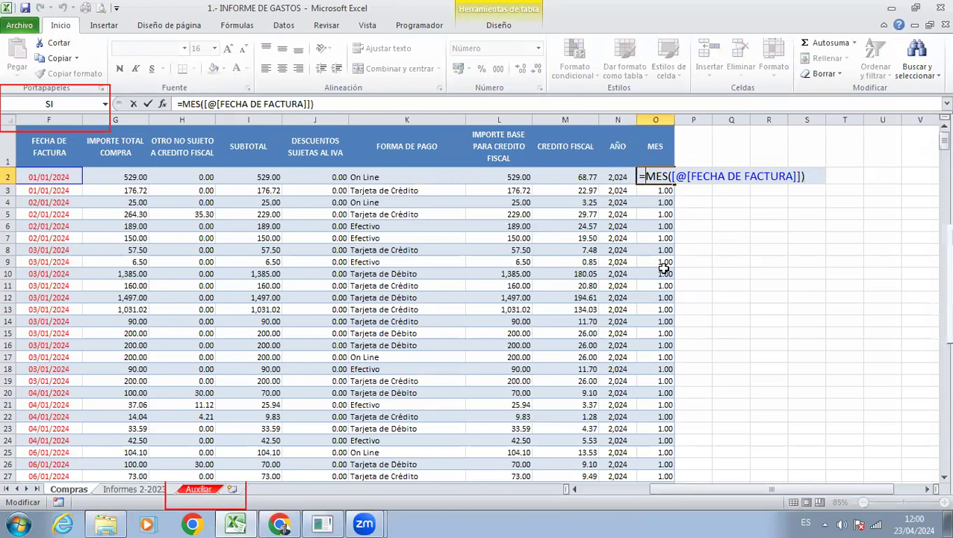
text(BUSCARV)
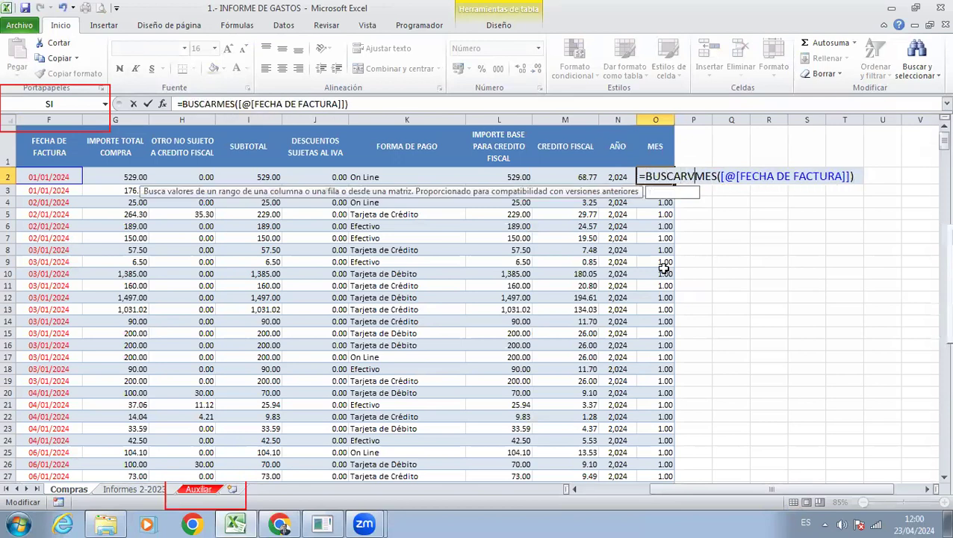
key(BackSpace)
key(BackSpace)
key(BackSpace)
key(BackSpace)
key(BackSpace)
key(BackSpace)
key(BackSpace)
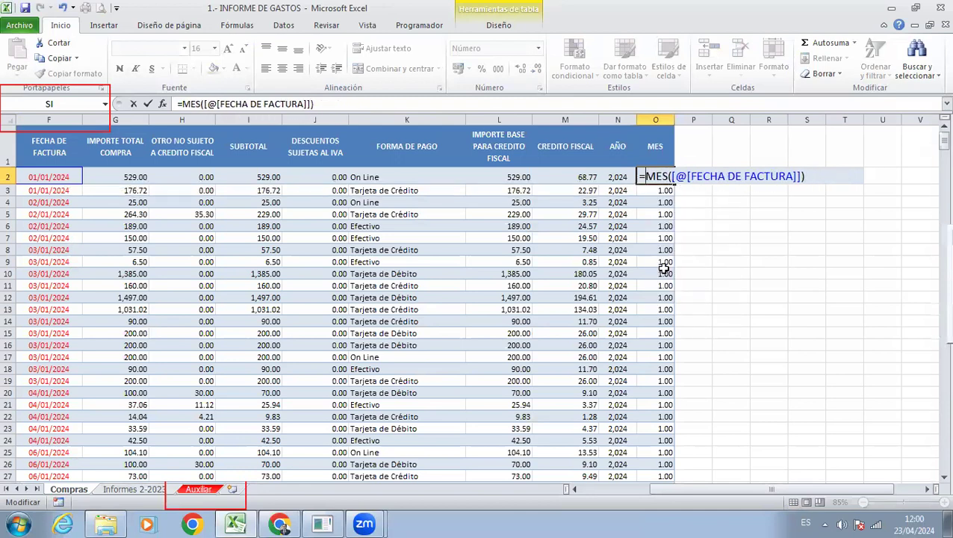
Nest the existing MES([@[FECHA DE FACTURA]]) expression in a CONSULTAV function as its lookup value, followed by a semicolon.
text(CONSULTAV)
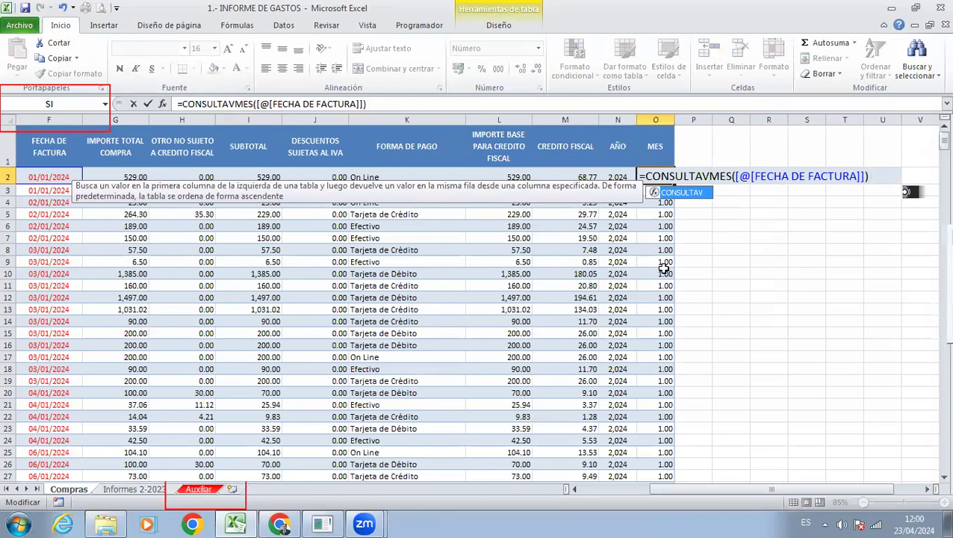
text(()
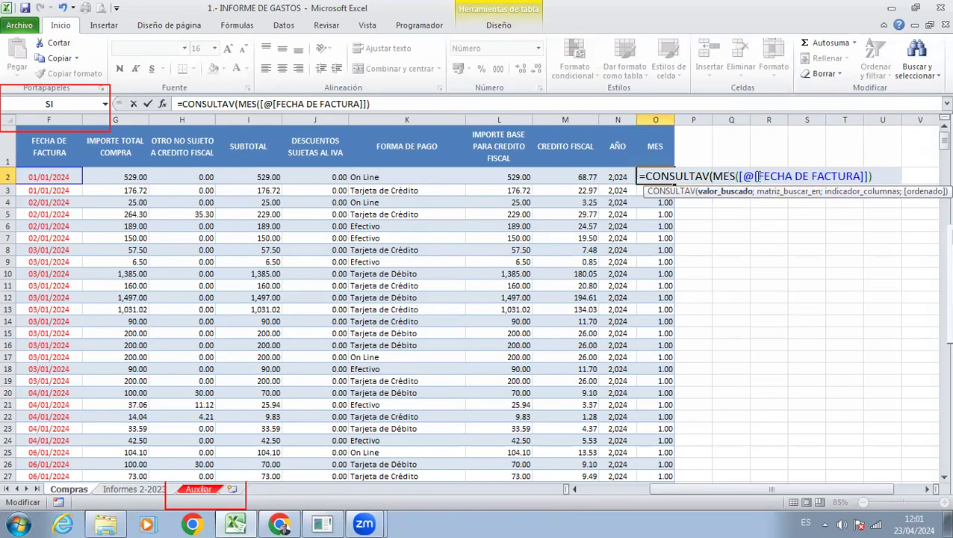
click(929, 489)
click(929, 489)
click(929, 489)
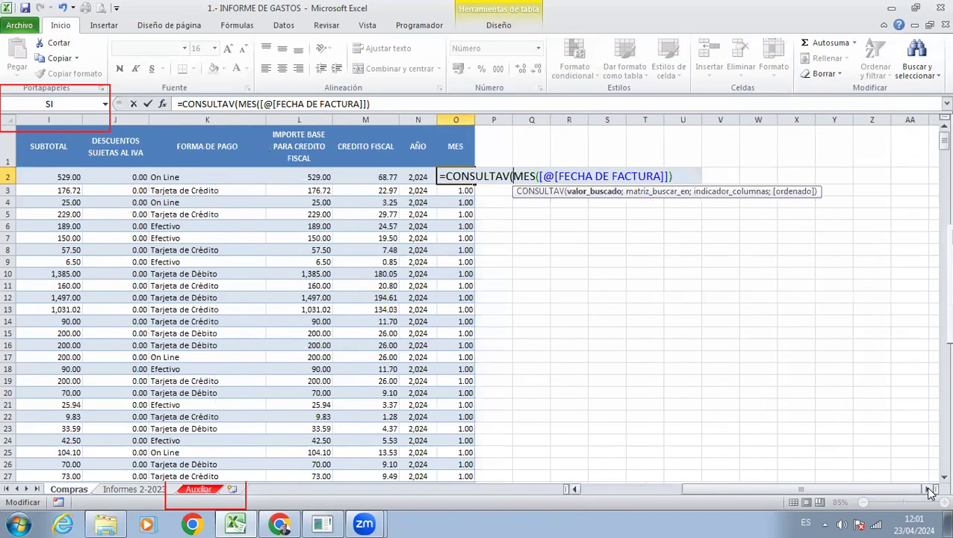
click(678, 180)
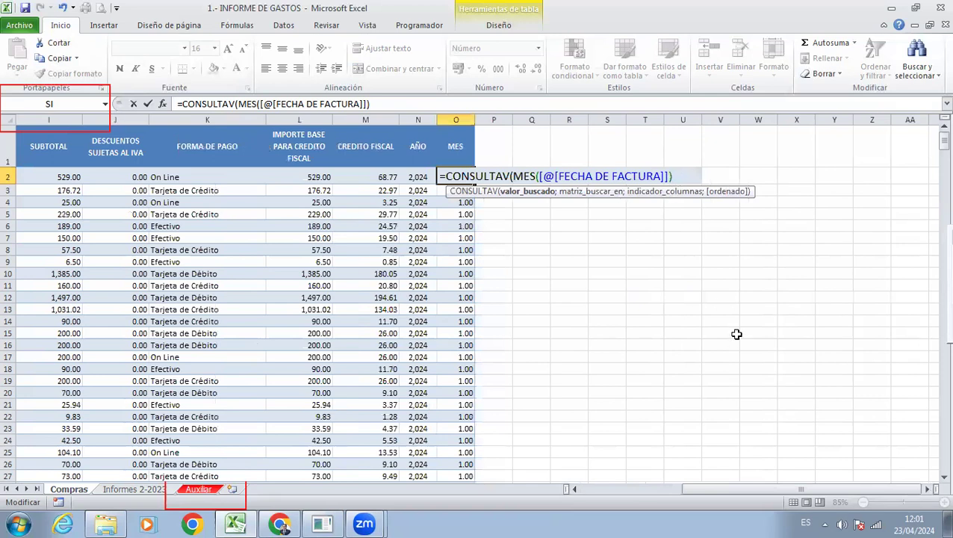
text(;)
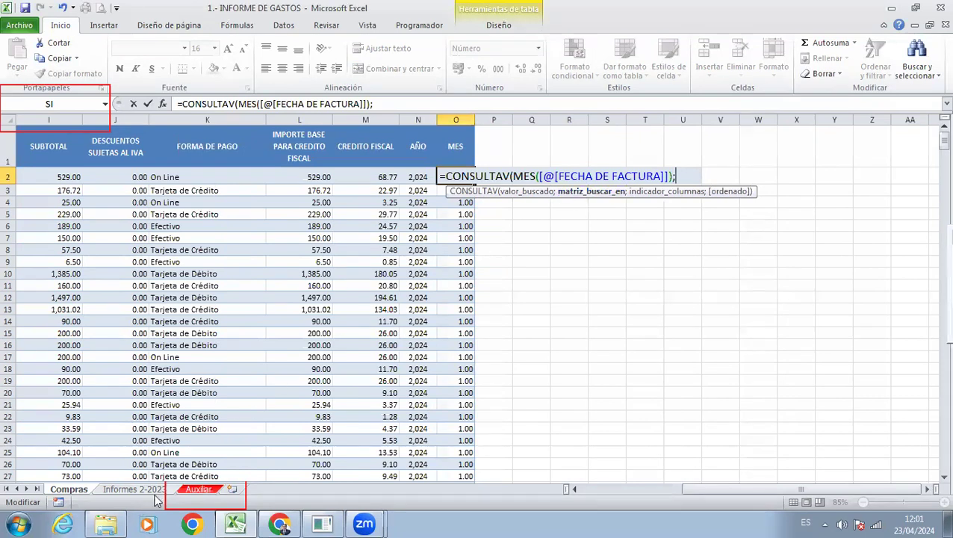
Add the named range MESES, B2:C14 on the Auxiliar sheet, as the lookup table of the CONSULTAV formula.
click(197, 490)
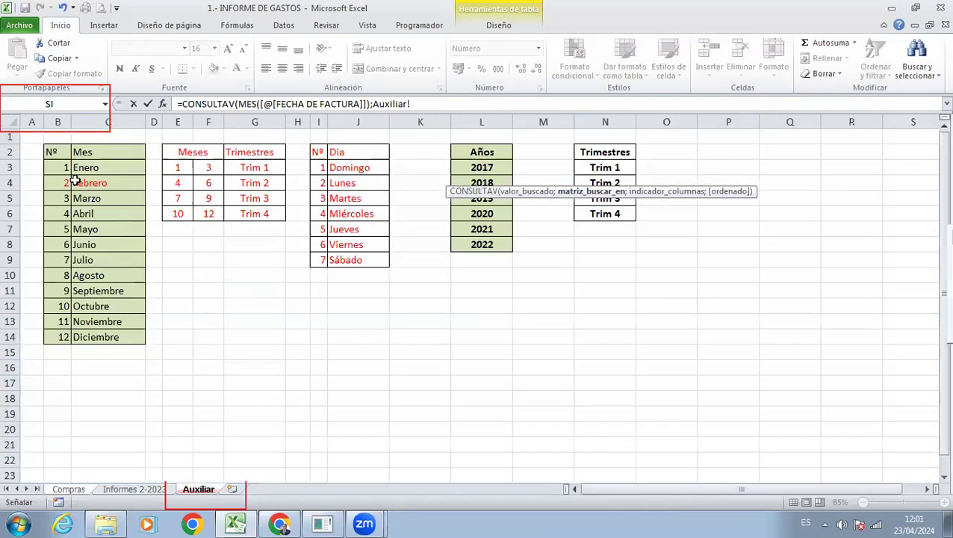
drag(60, 153, 130, 336)
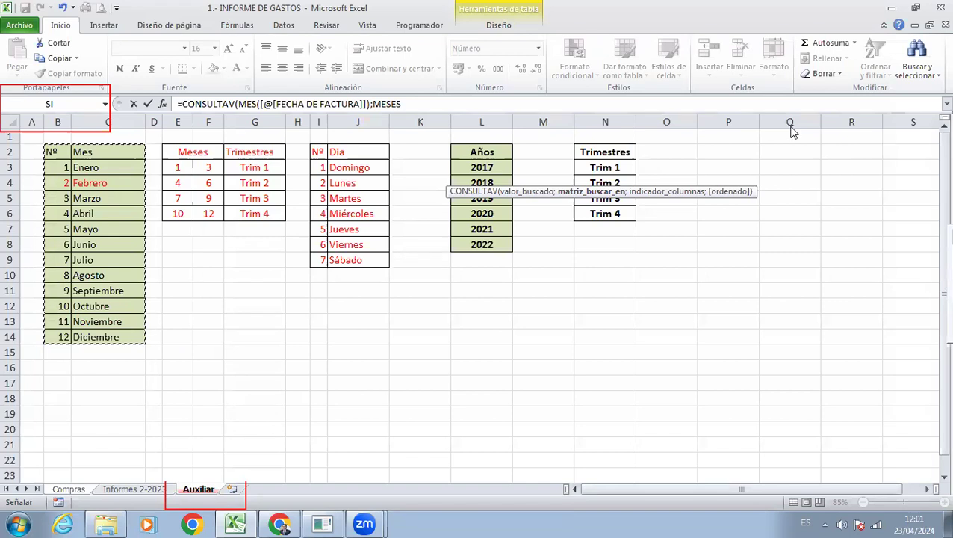
mouse_move(429, 127)
mouse_down()
mouse_move(356, 87)
mouse_move(364, 94)
mouse_up()
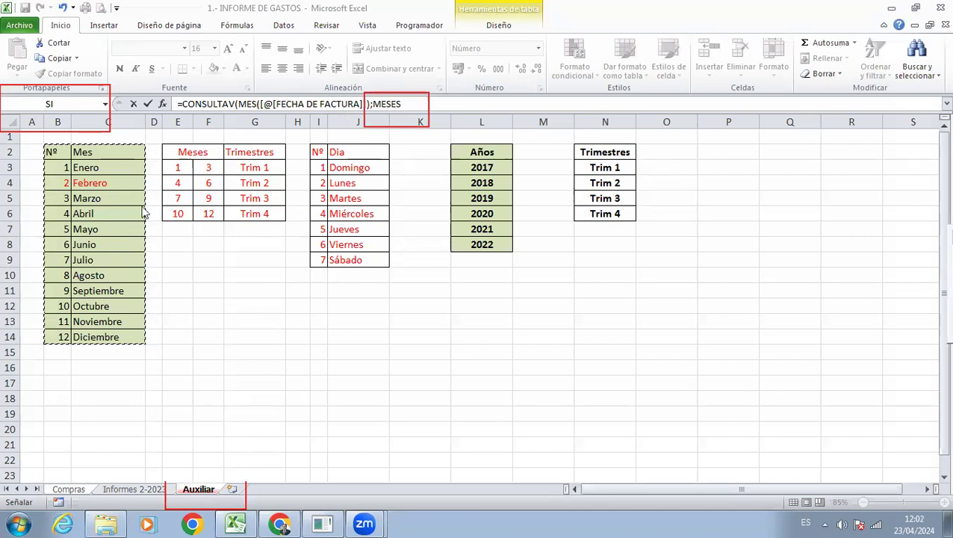
click(417, 105)
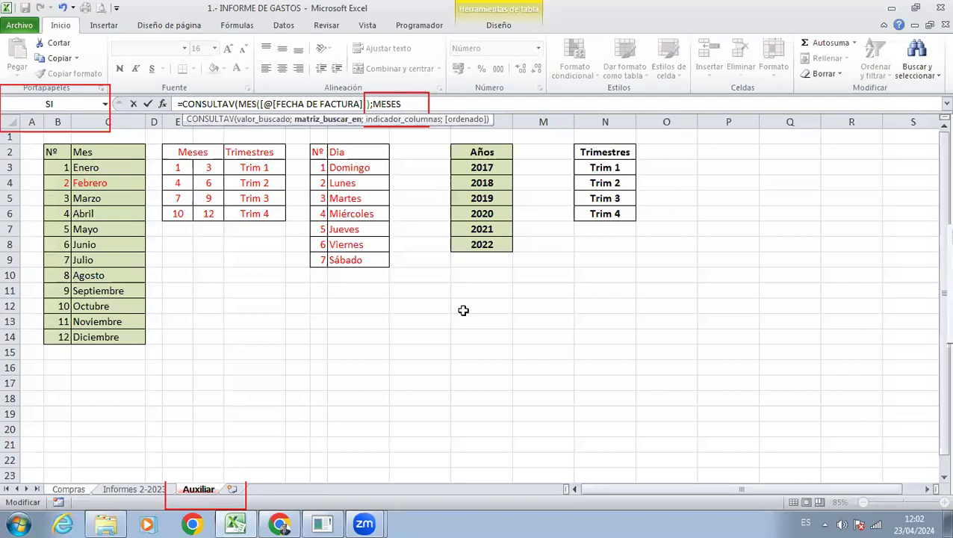
text(;)
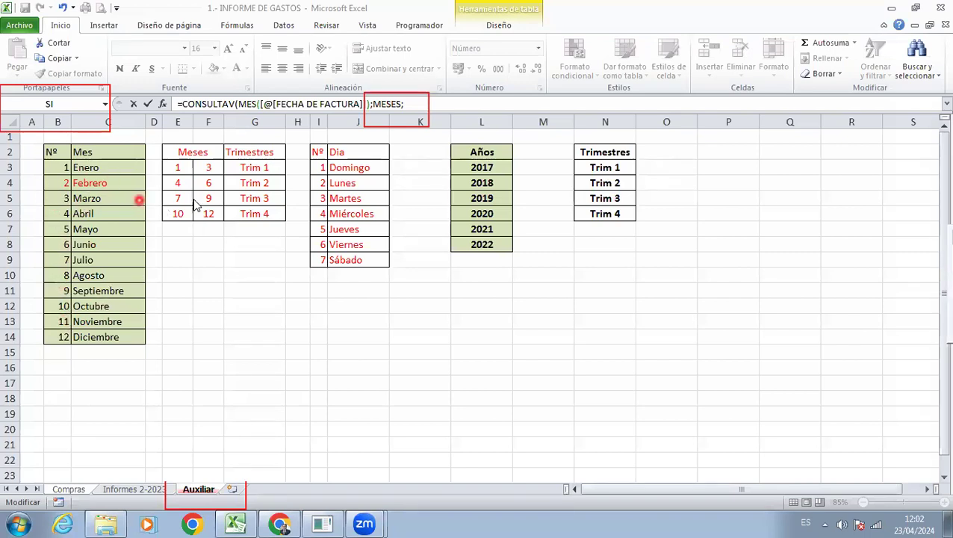
Complete the CONSULTAV formula with column index 2 and exact match 0, and enter it for the MES column.
click(423, 99)
text(2;0)
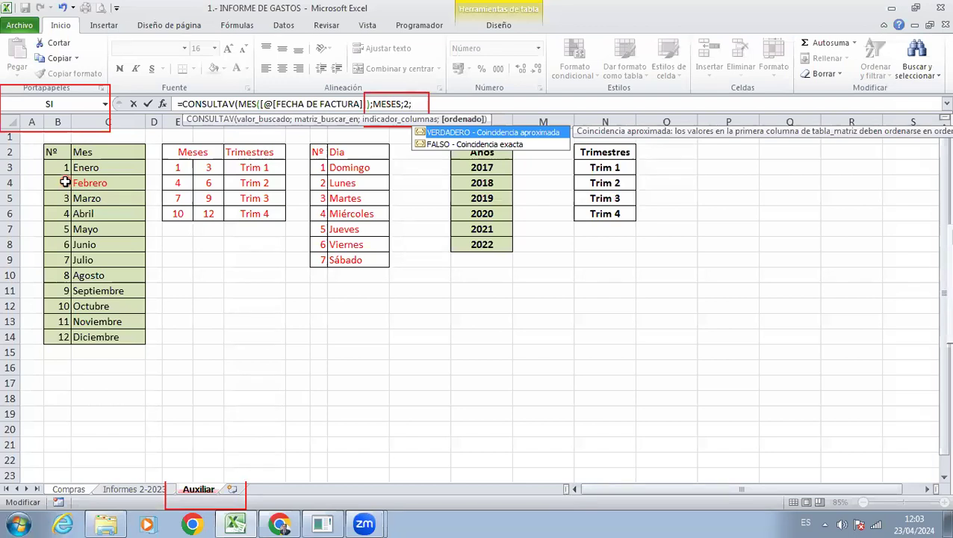
text(0))
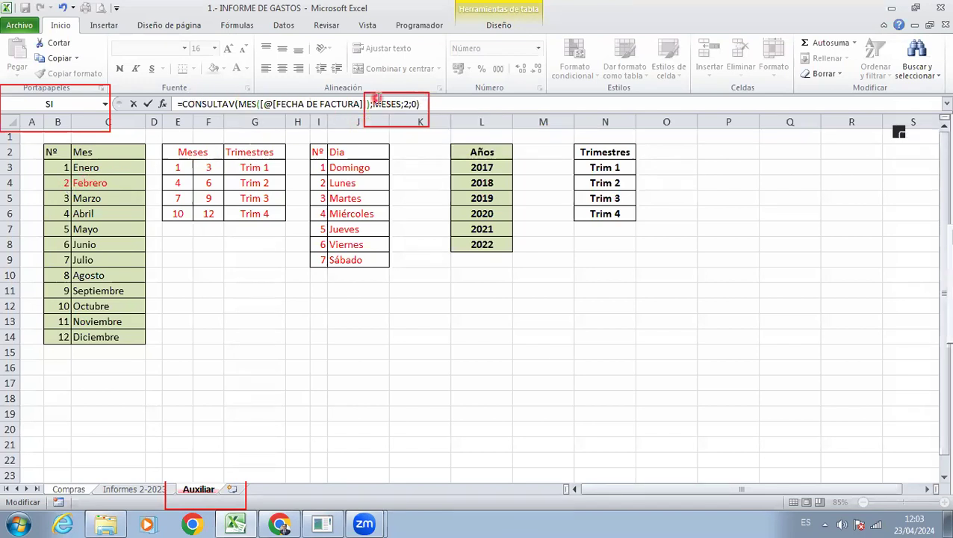
key(Return)
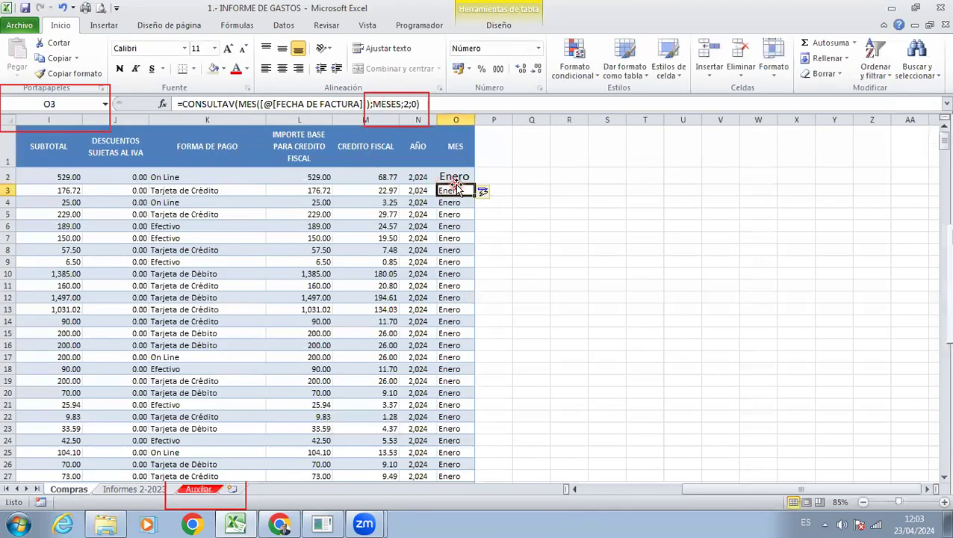
Compare the MES column with the invoice dates where January changes to February, around row 116.
click(457, 176)
scroll(438, 252, down, 20)
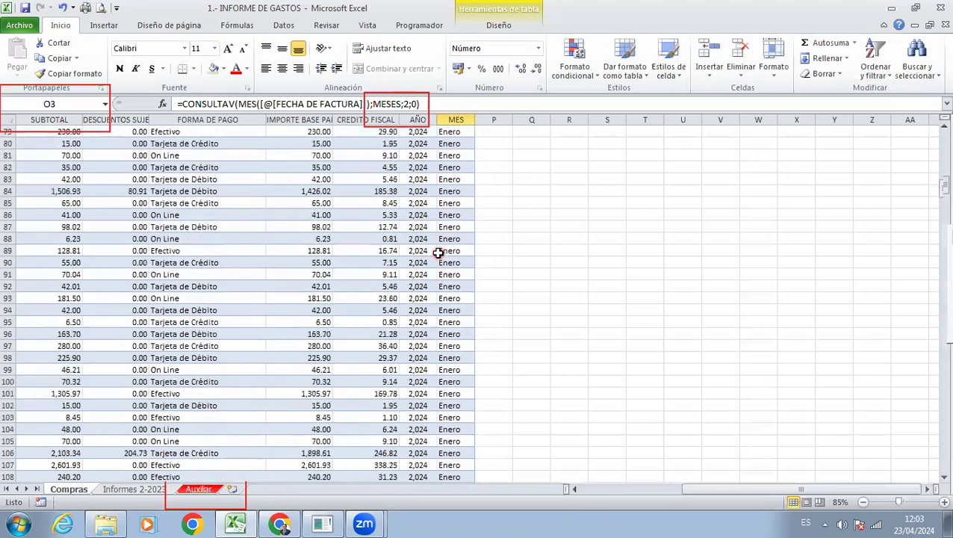
scroll(438, 252, down, 11)
click(451, 181)
scroll(451, 191, up, 1)
click(453, 213)
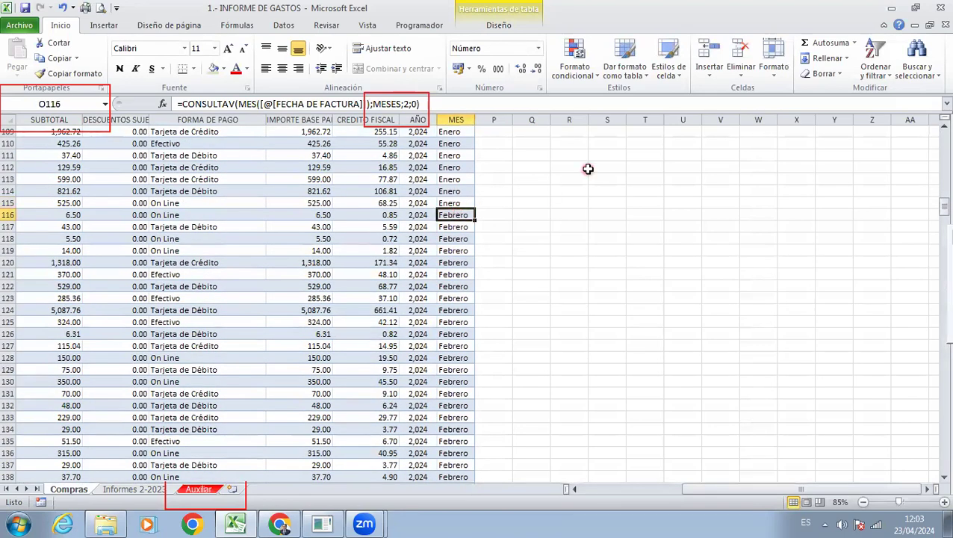
key(Left)
key(Left)
key(Left)
key(Left)
key(Left)
key(Left)
key(Left)
key(Left)
key(Left)
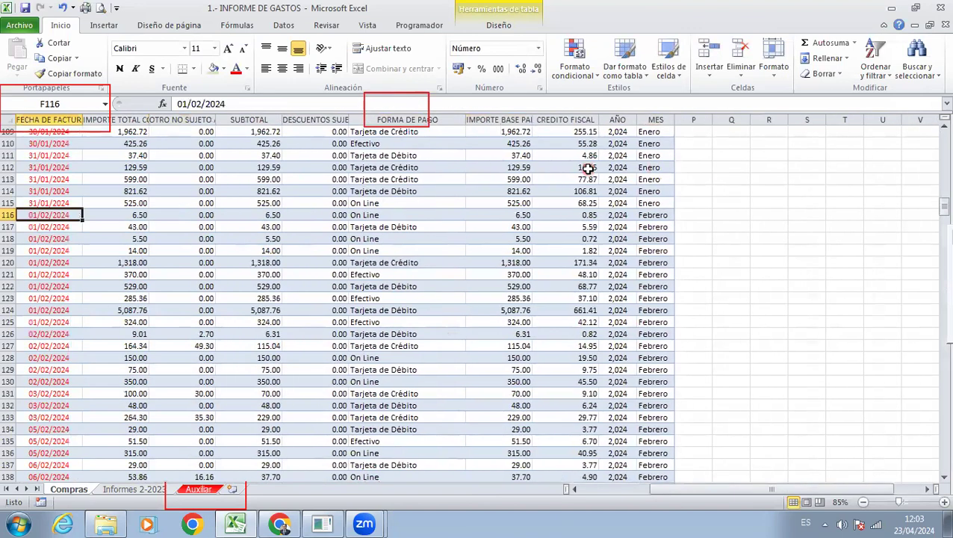
key(shift+space)
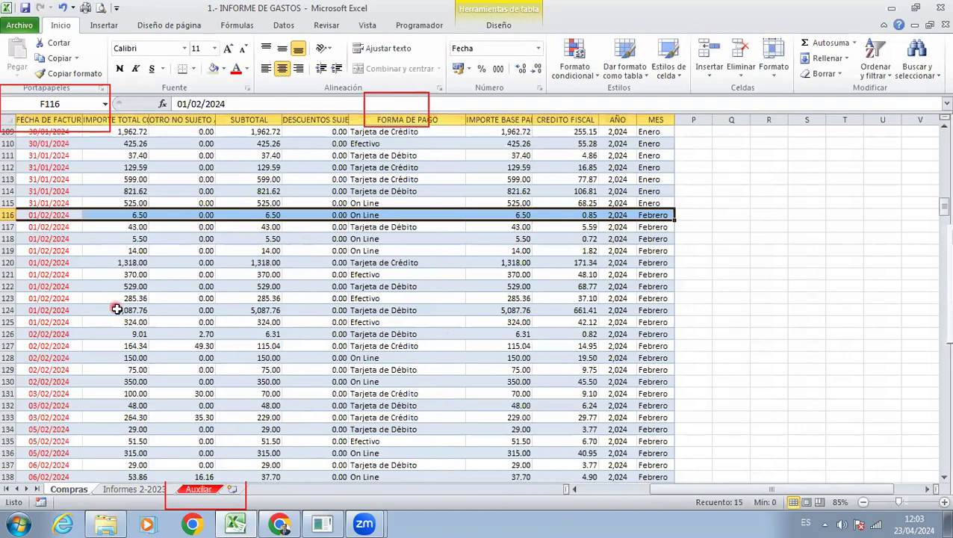
Compare the month name with the invoice date in the first March purchase, row 241.
scroll(119, 306, down, 20)
scroll(127, 310, down, 20)
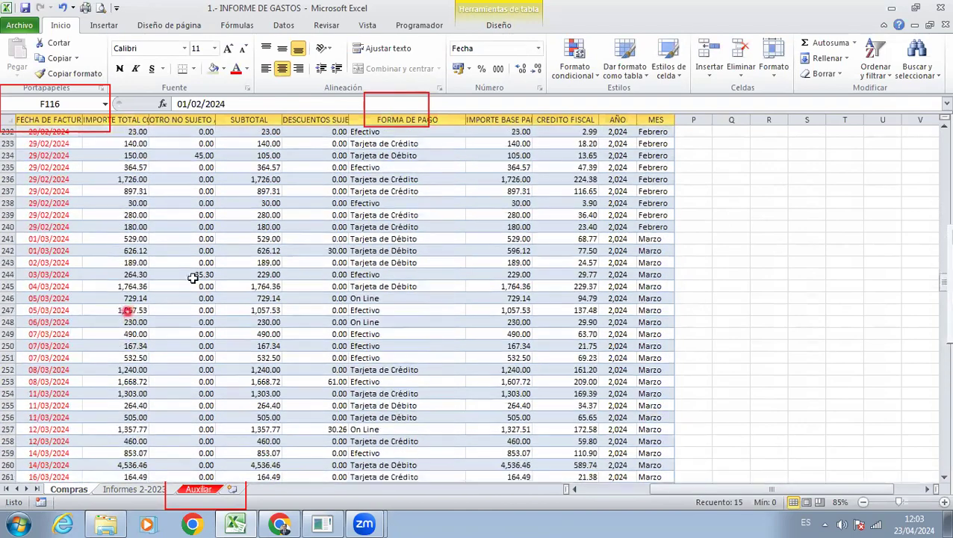
click(654, 237)
key(shift+Home)
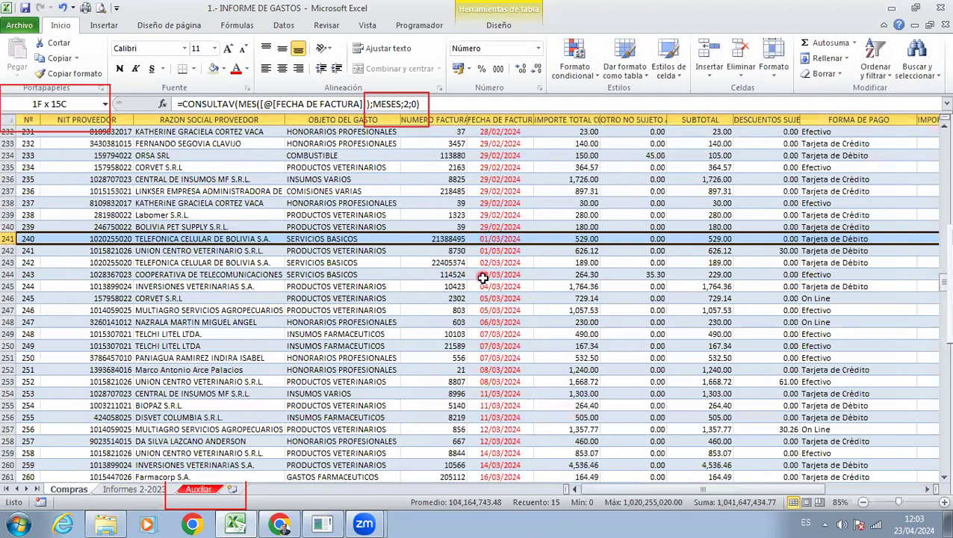
Check the AÑO and MES values against the invoice date of the purchase in row 241.
click(932, 490)
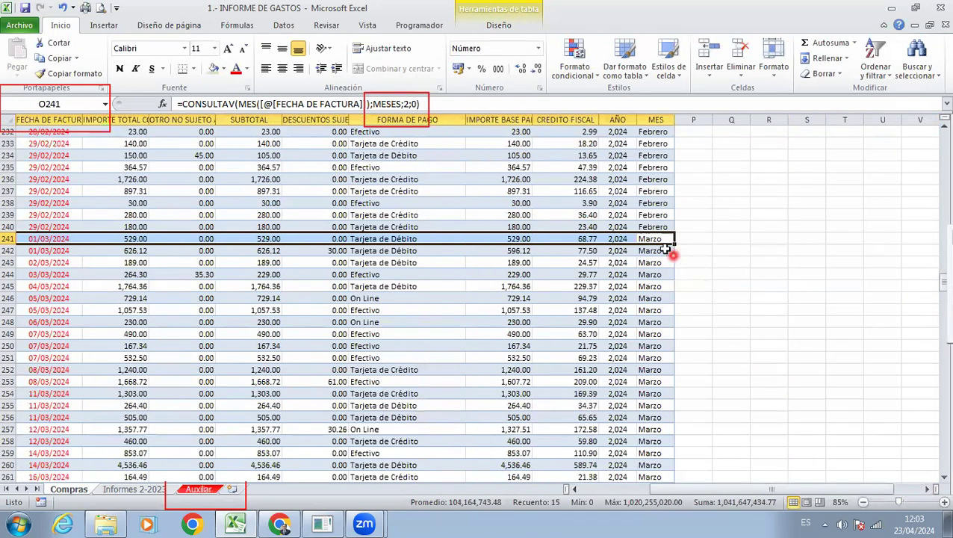
click(651, 239)
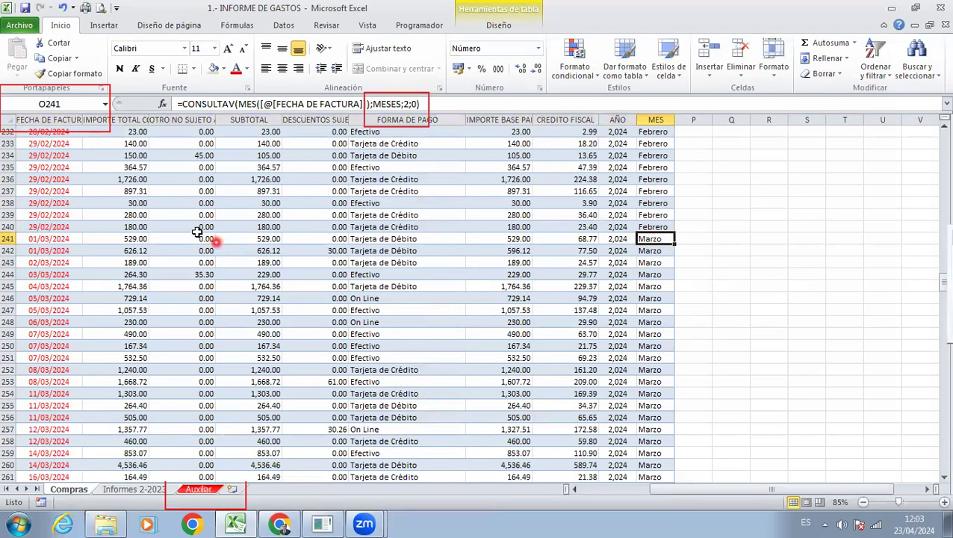
click(49, 239)
key(shift+space)
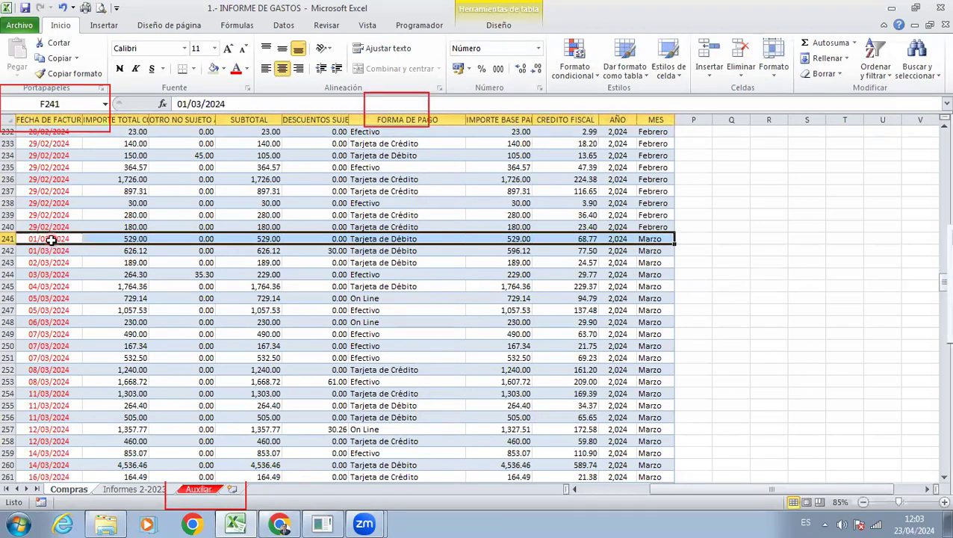
click(617, 286)
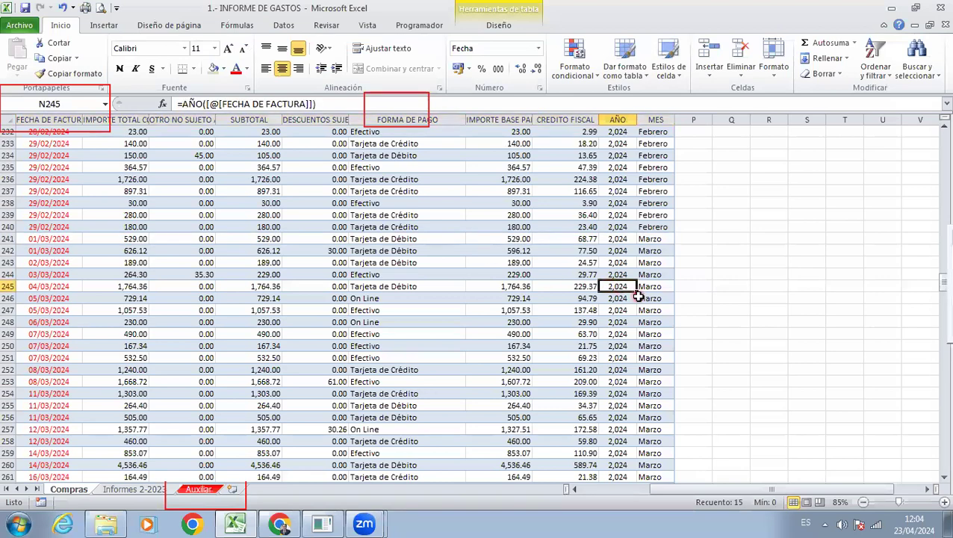
Format the whole AÑO column of the purchases table with the General number format.
click(650, 299)
scroll(649, 299, up, 10)
key(ctrl+Up)
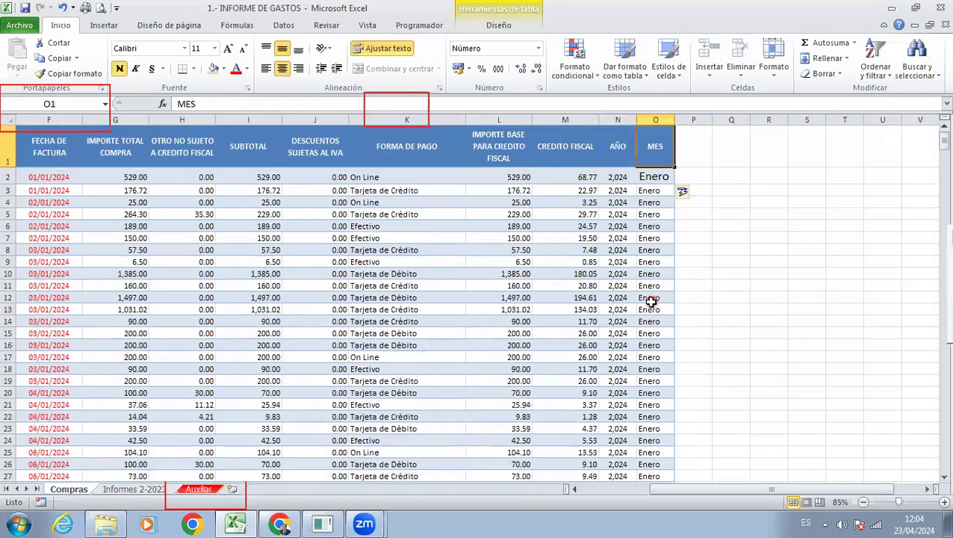
key(Left)
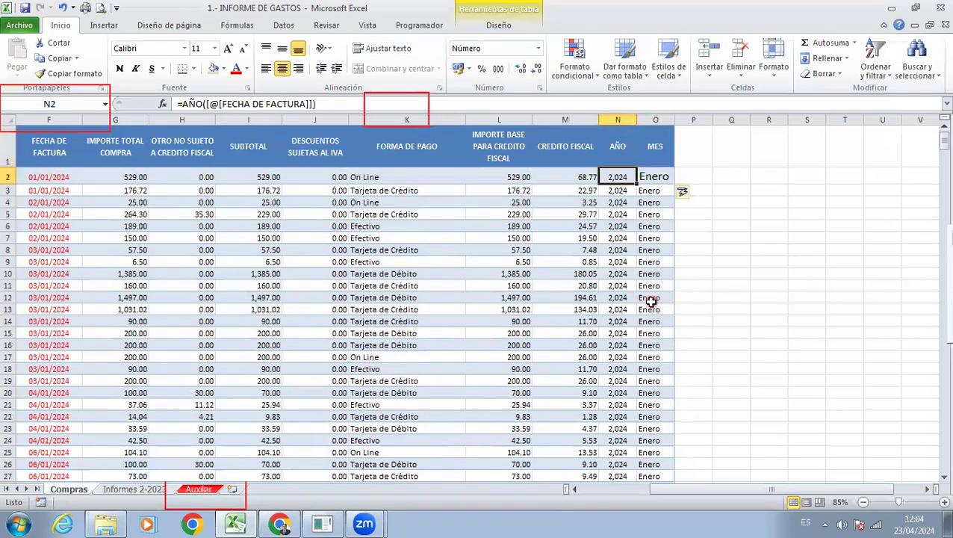
key(shift+Down)
key(shift+Down)
key(shift+Down)
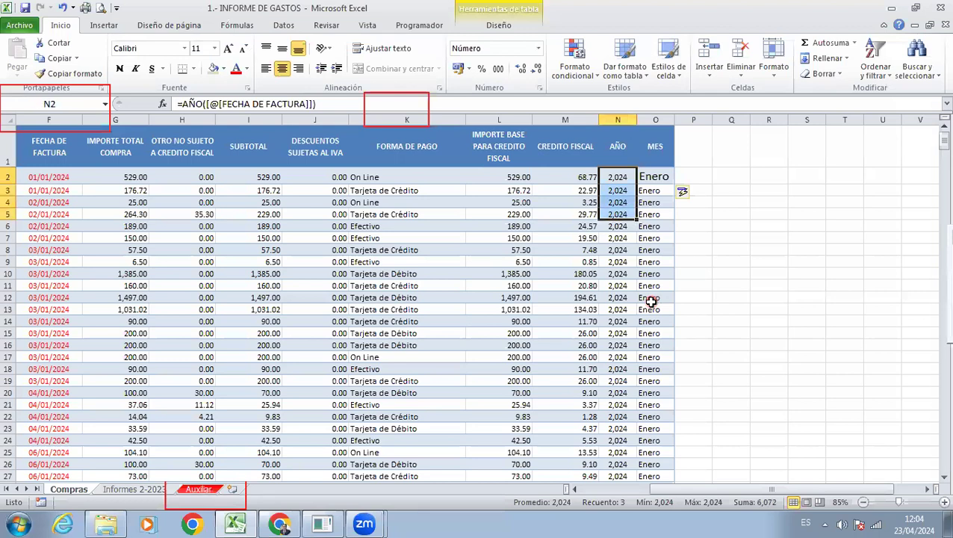
click(610, 122)
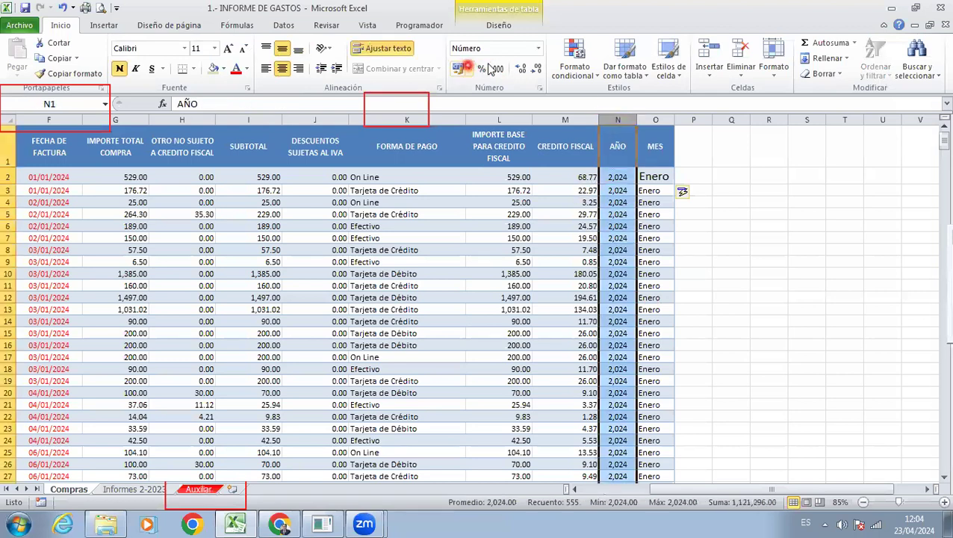
click(538, 48)
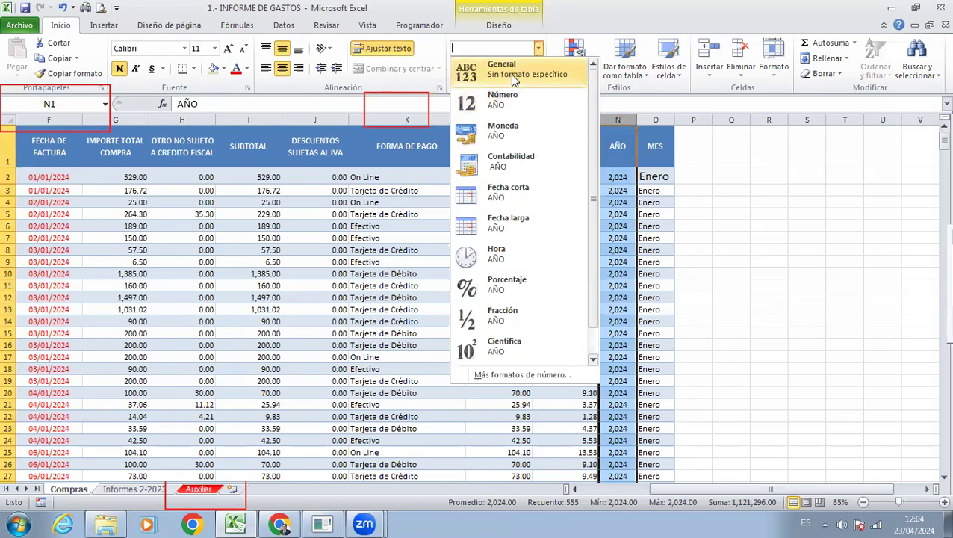
click(513, 80)
click(619, 235)
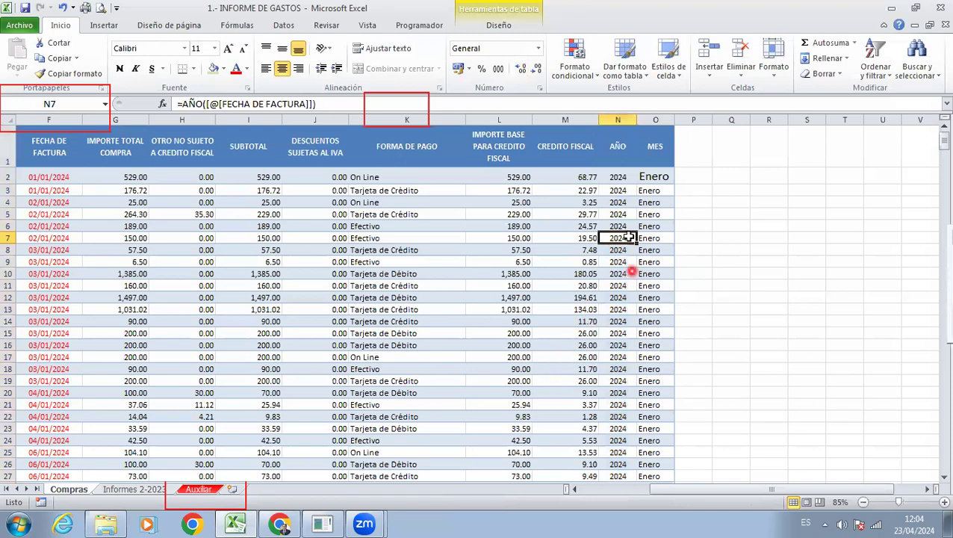
Review the AÑO and MES values in the first rows of the purchases table.
drag(613, 177, 615, 297)
click(614, 297)
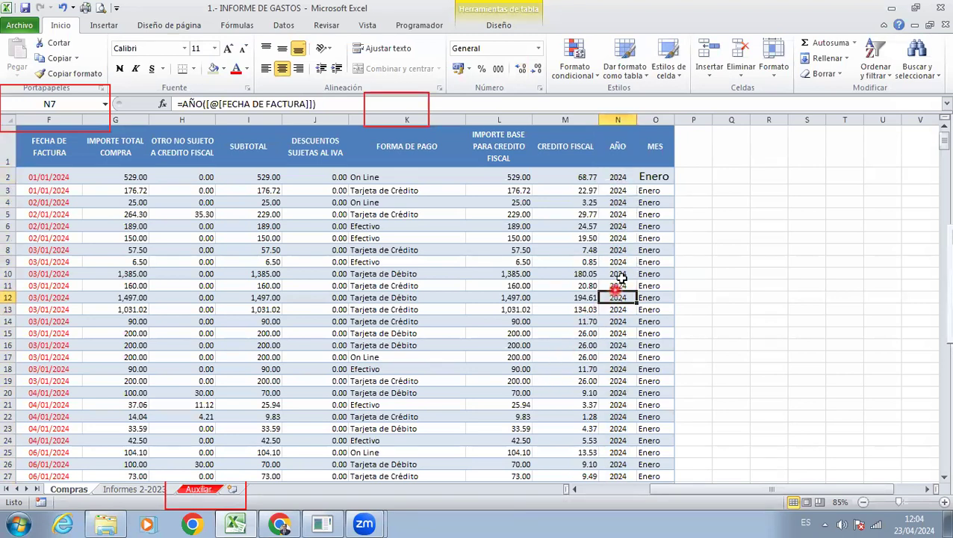
click(616, 183)
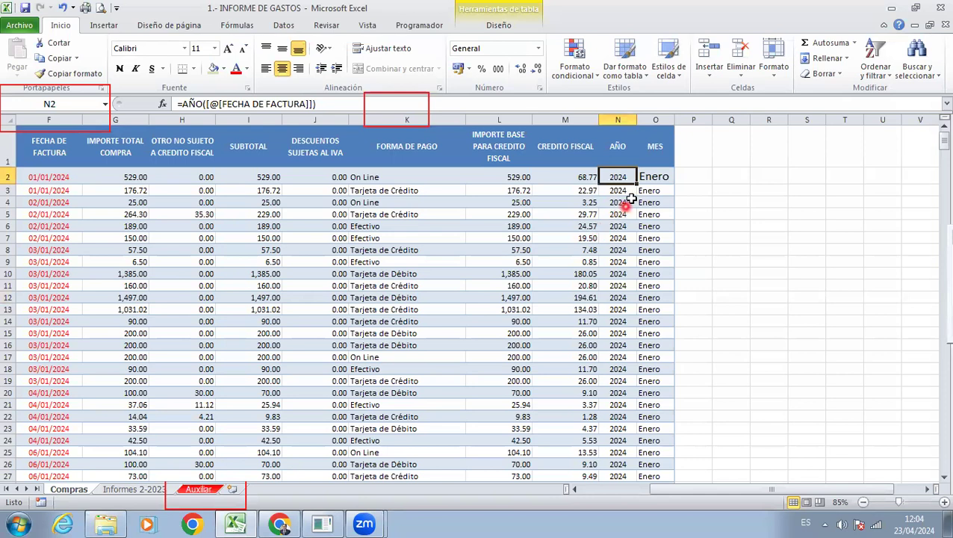
drag(650, 179, 649, 274)
click(649, 274)
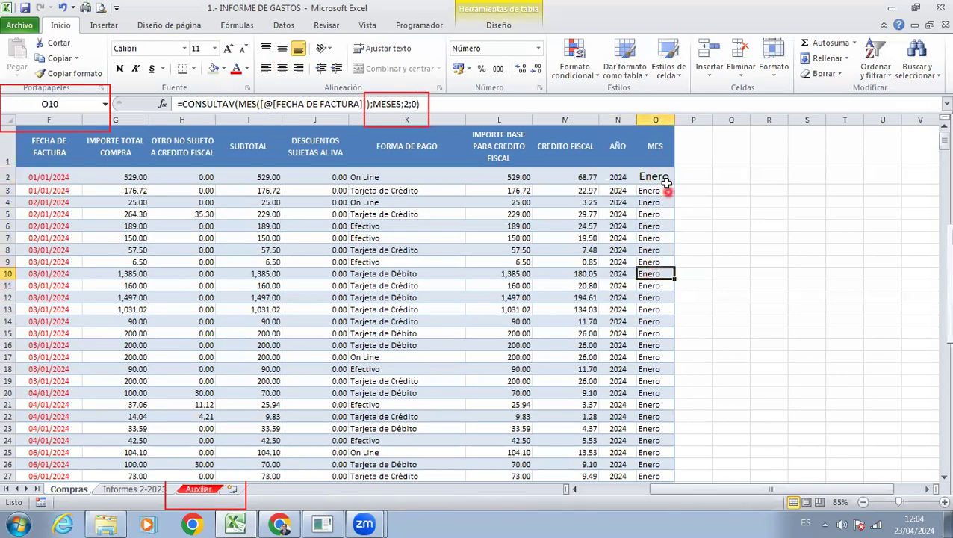
Add a table column after MES by entering the header DIA DE LA SEMANA in P1.
click(705, 189)
click(704, 147)
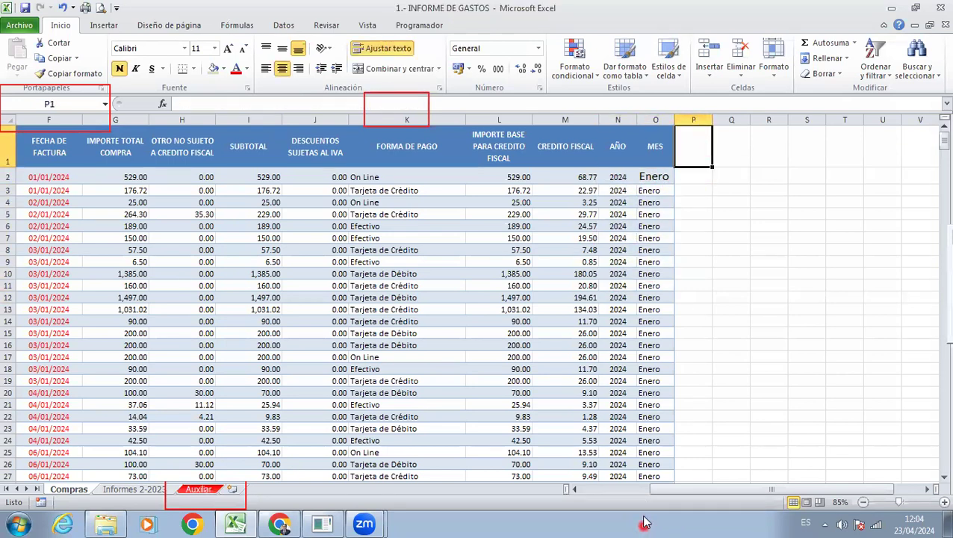
text(DIAS)
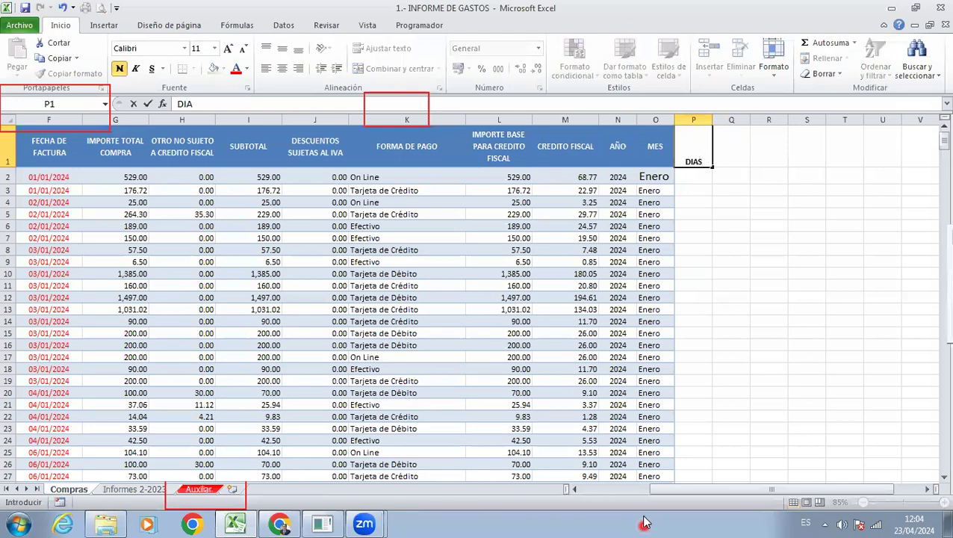
key(BackSpace)
text(DE LA SEMAN)
text(A)
key(Return)
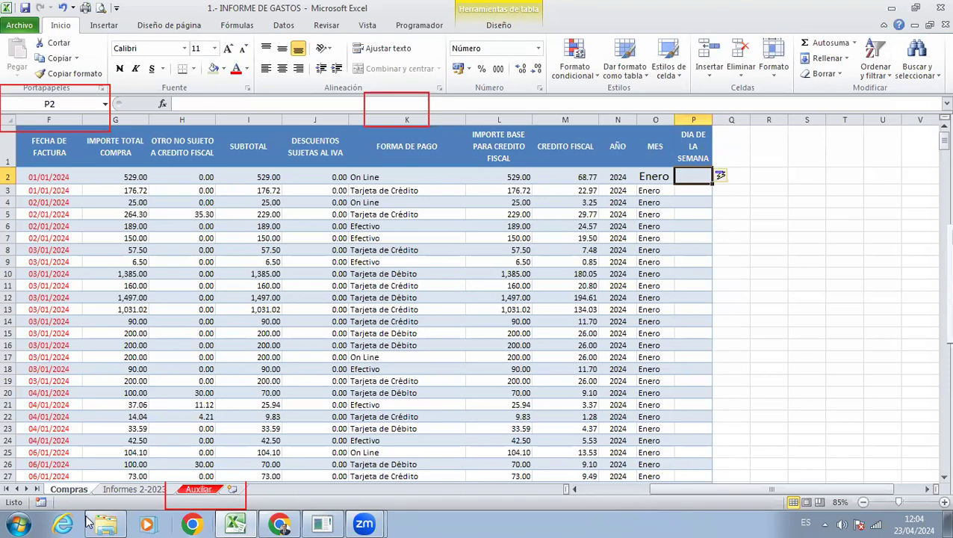
Examine how the weekday table on the Auxiliar sheet pairs each number with a day name.
click(200, 490)
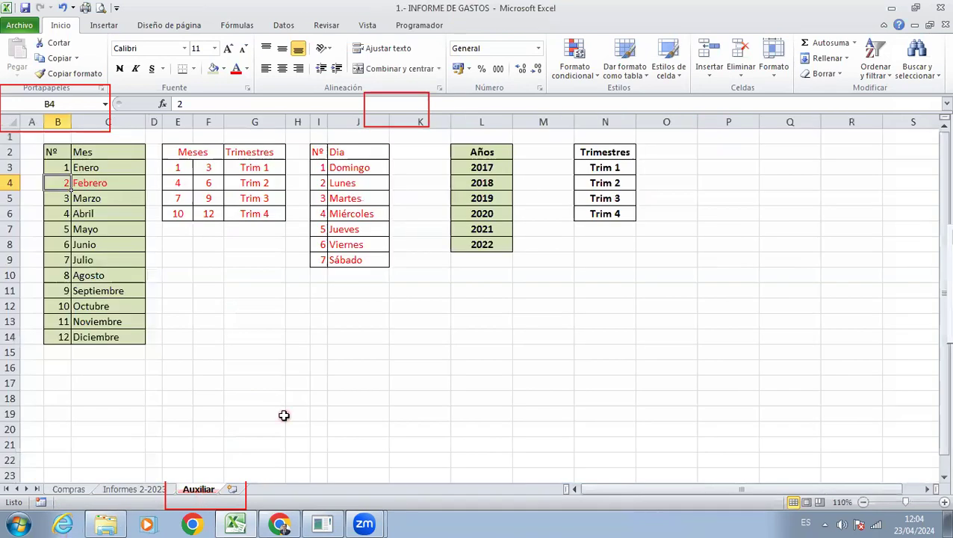
click(324, 168)
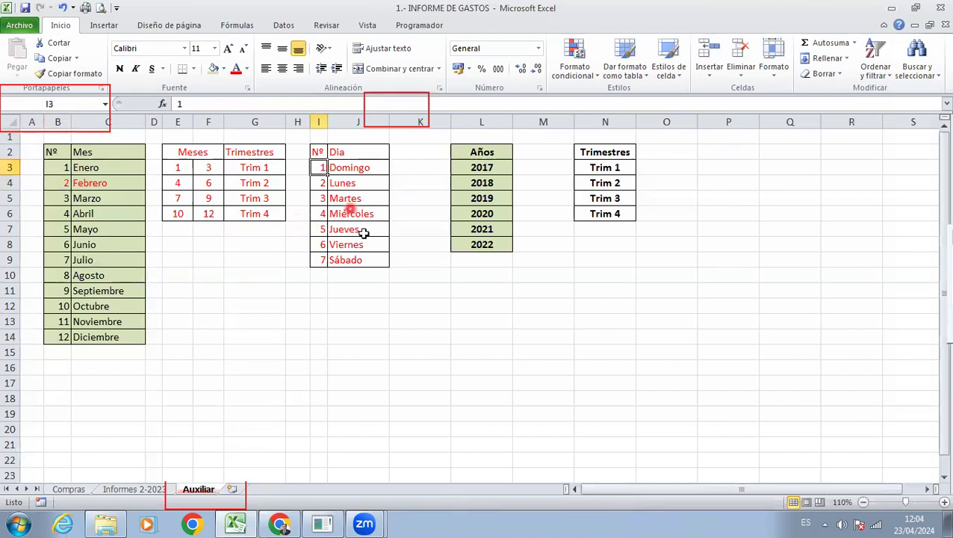
scroll(363, 236, up, 3)
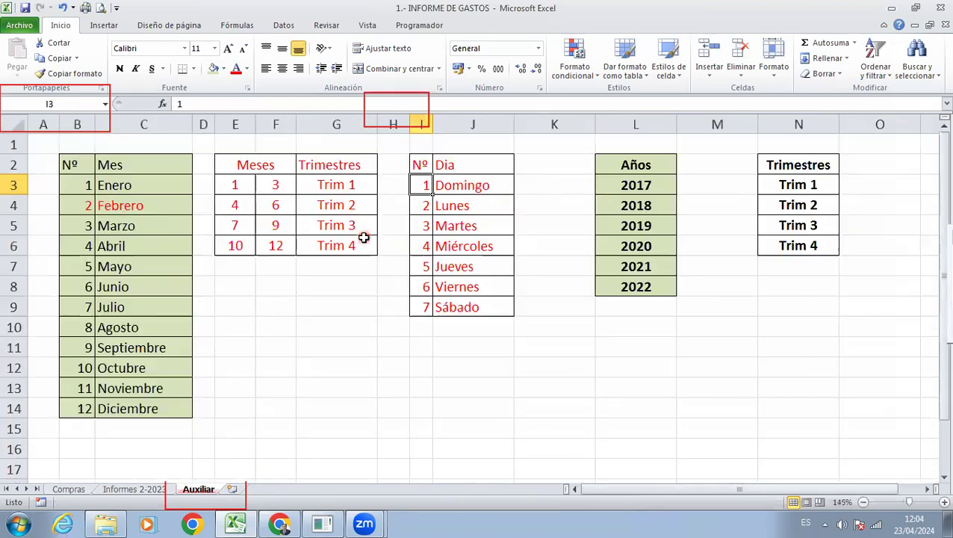
click(929, 490)
drag(386, 177, 389, 307)
click(282, 78)
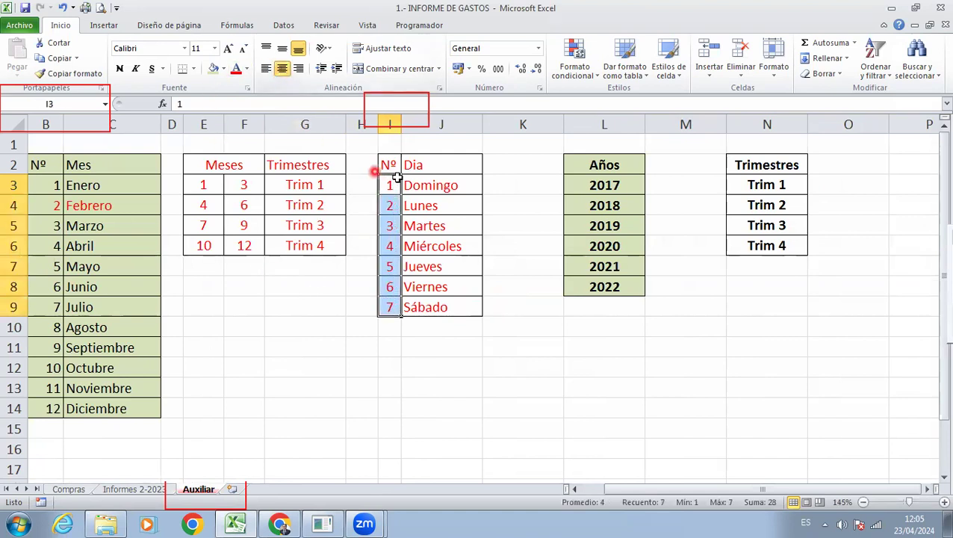
click(446, 186)
click(389, 206)
click(428, 207)
click(396, 225)
click(422, 223)
click(390, 186)
click(415, 186)
click(392, 185)
click(431, 187)
click(392, 188)
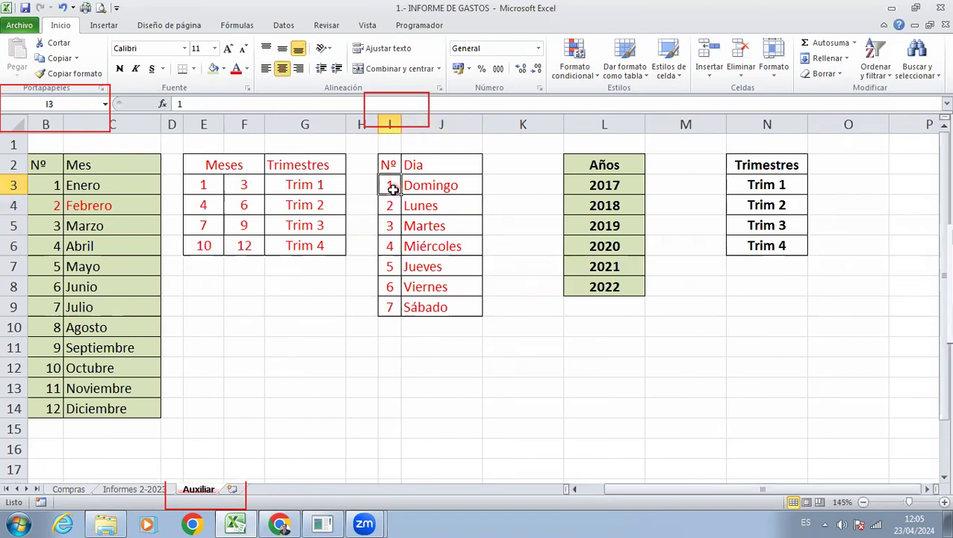
click(417, 203)
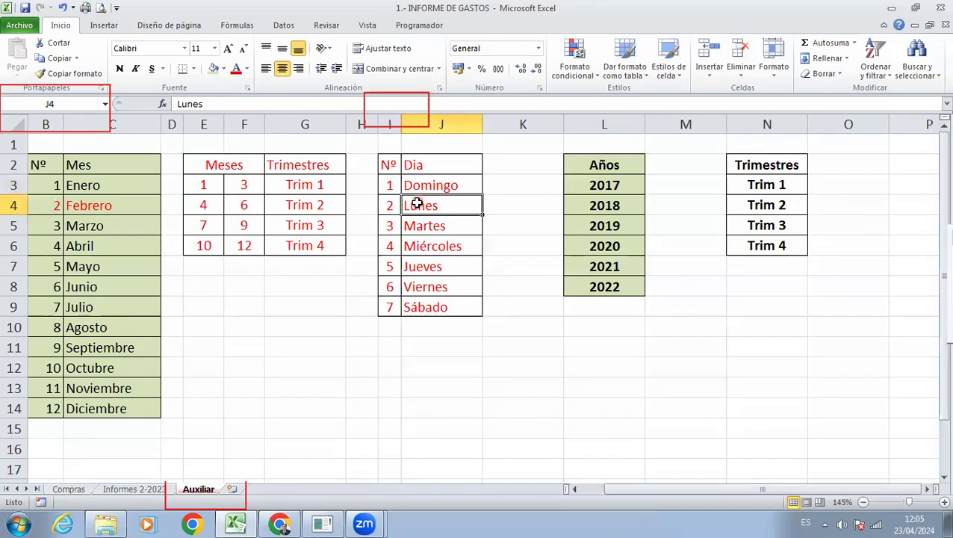
click(393, 185)
click(440, 189)
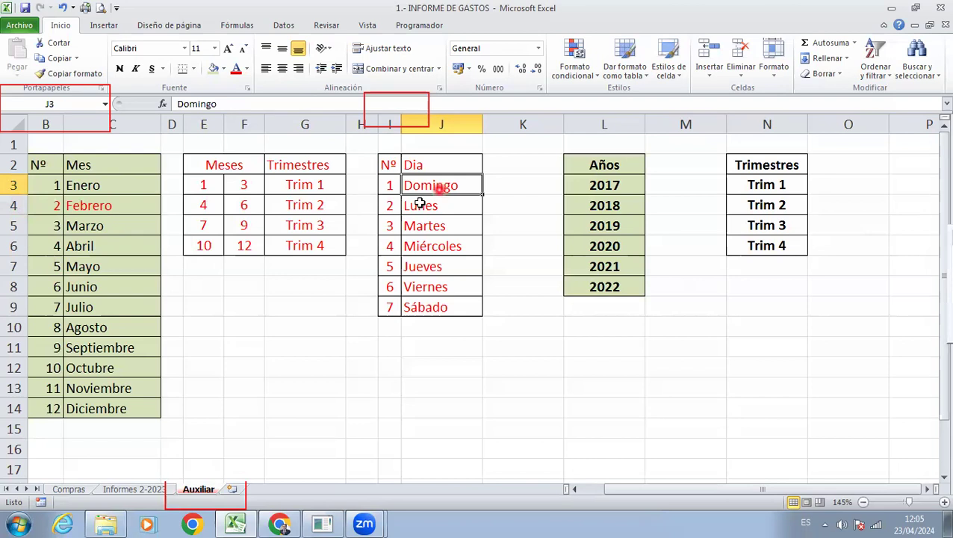
Check which range name is assigned to the weekday table including its headers, I2:J9.
drag(389, 185, 438, 309)
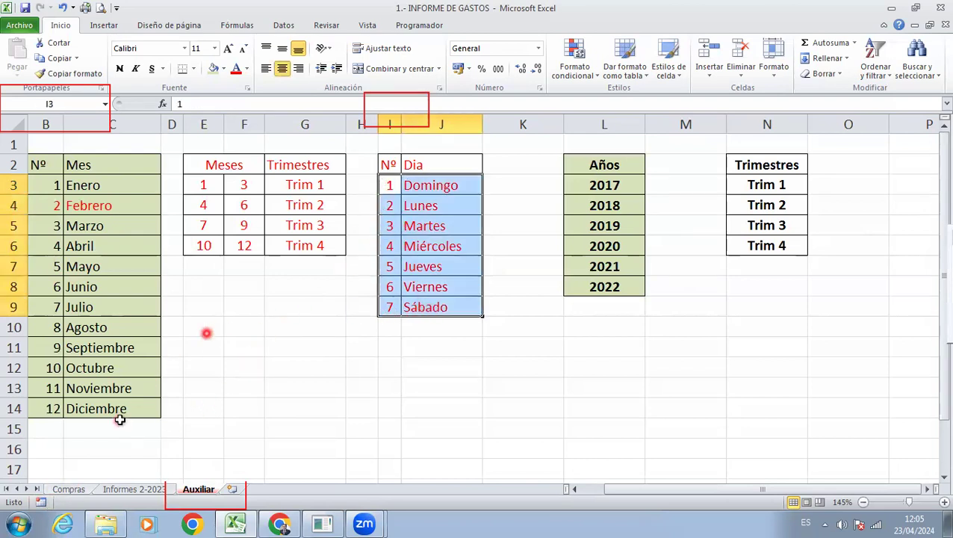
drag(389, 166, 424, 302)
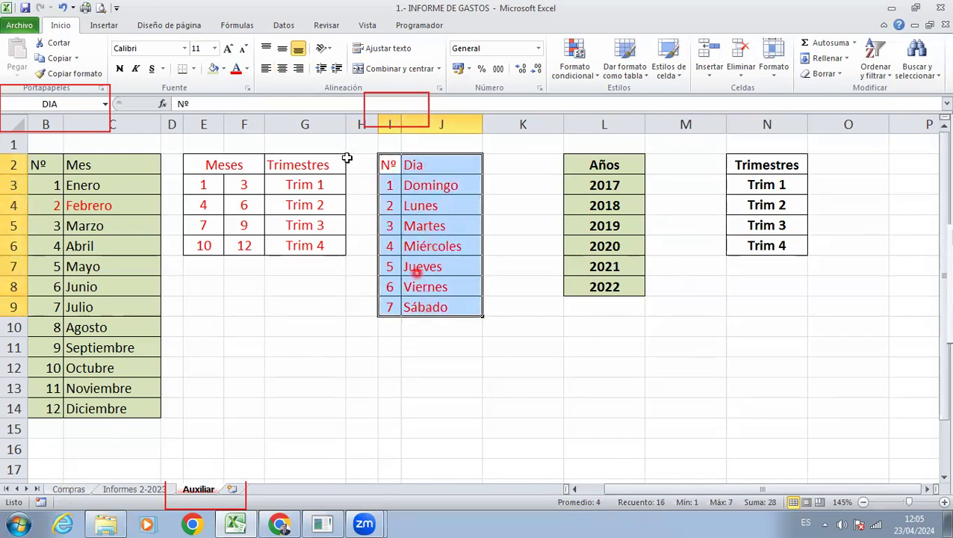
click(85, 103)
click(86, 105)
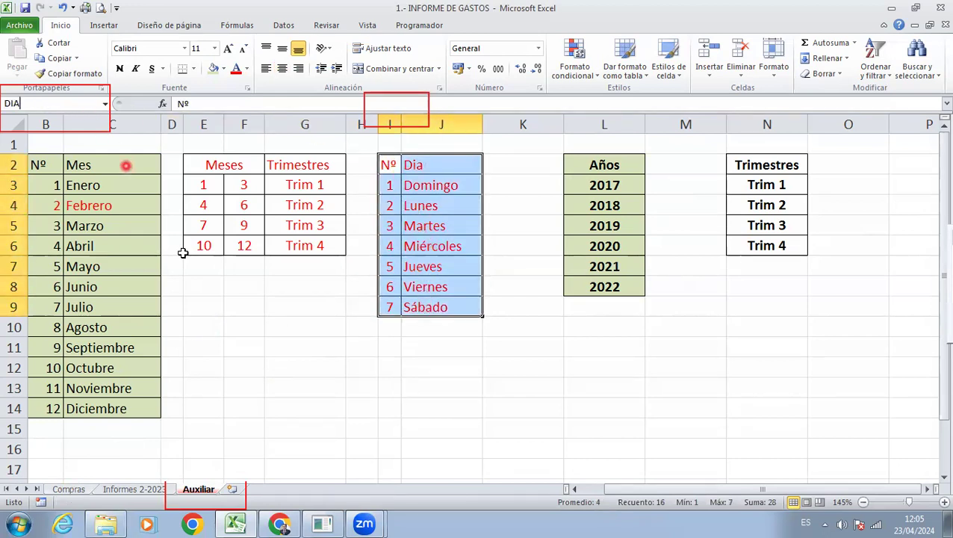
click(271, 333)
Enter =DIASEM([@[FECHA DE FACTURA]]) in P2 of the Compras sheet to fill the DIA DE LA SEMANA column.
click(72, 493)
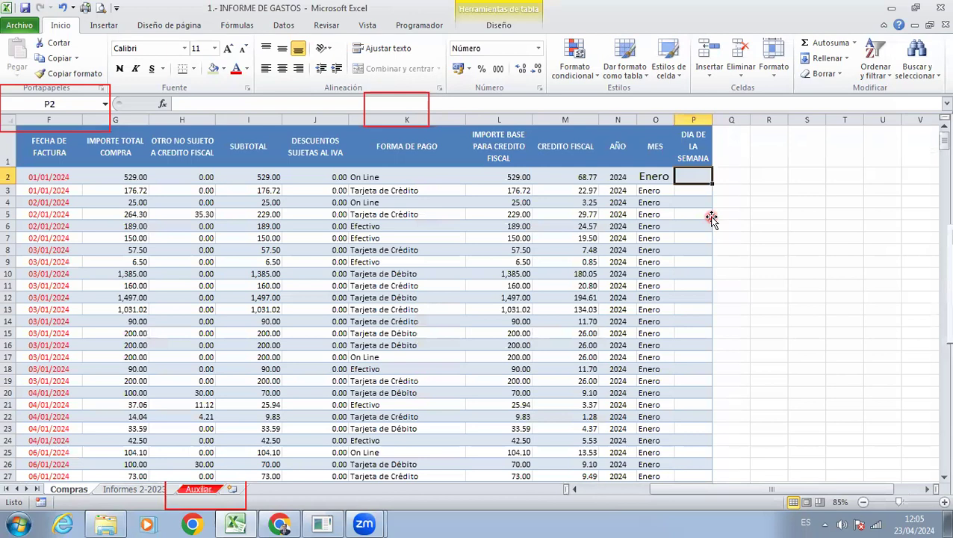
text(=)
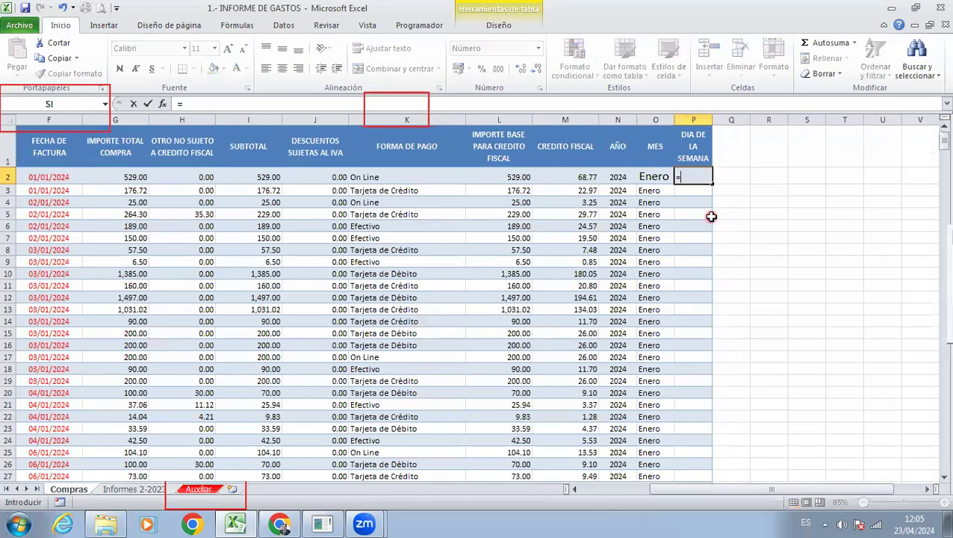
text(dia)
key(BackSpace)
key(BackSpace)
text(IASEM()
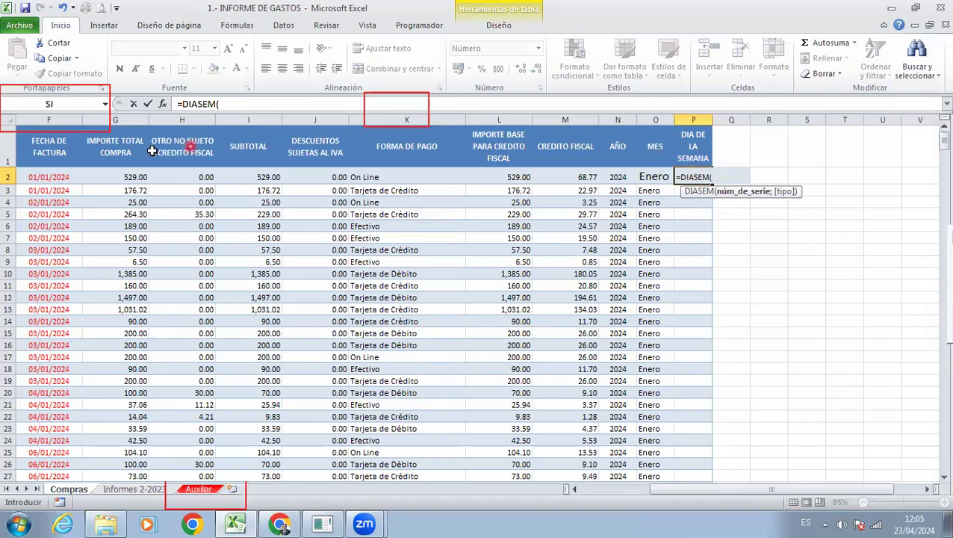
click(72, 177)
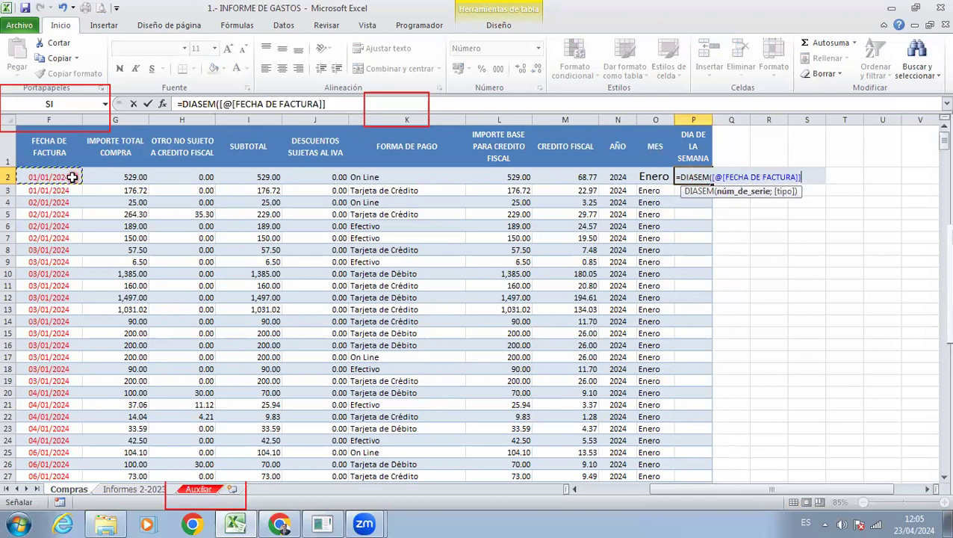
text())
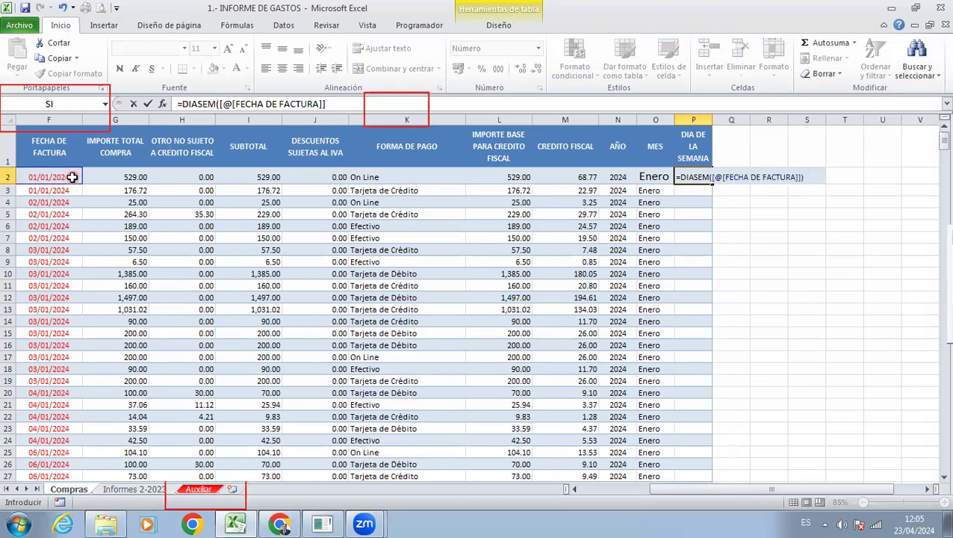
key(Return)
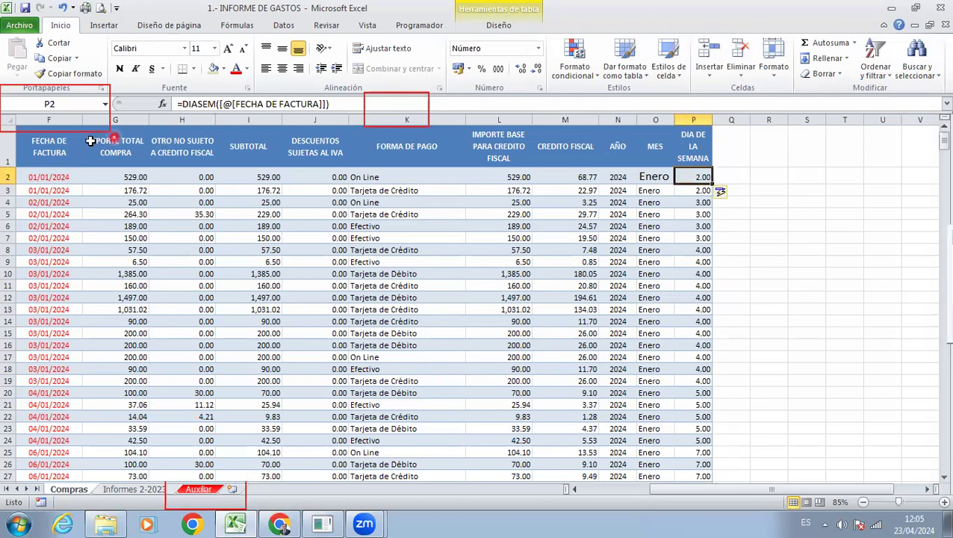
Fill the Lunes row (I4:J4) of the weekday table on the Auxiliar sheet with light green.
click(57, 174)
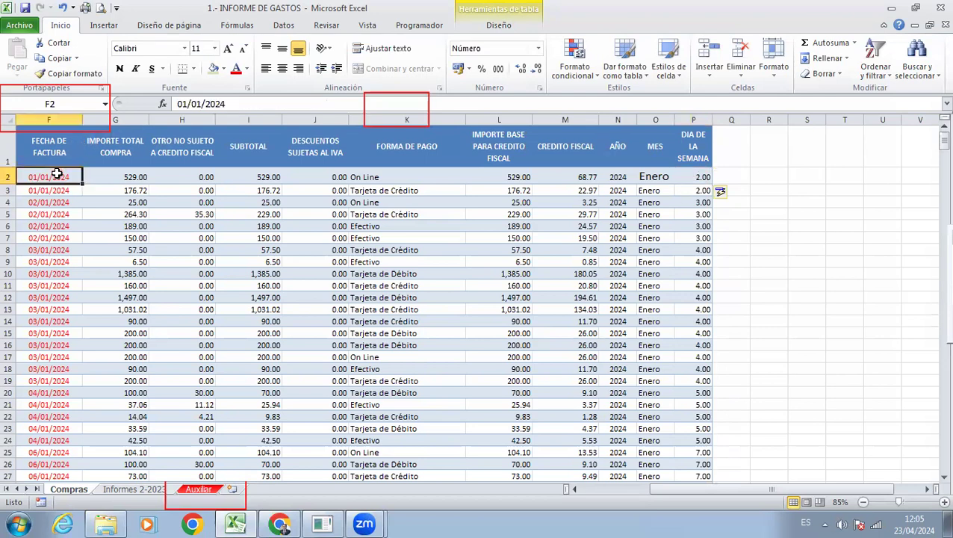
click(700, 177)
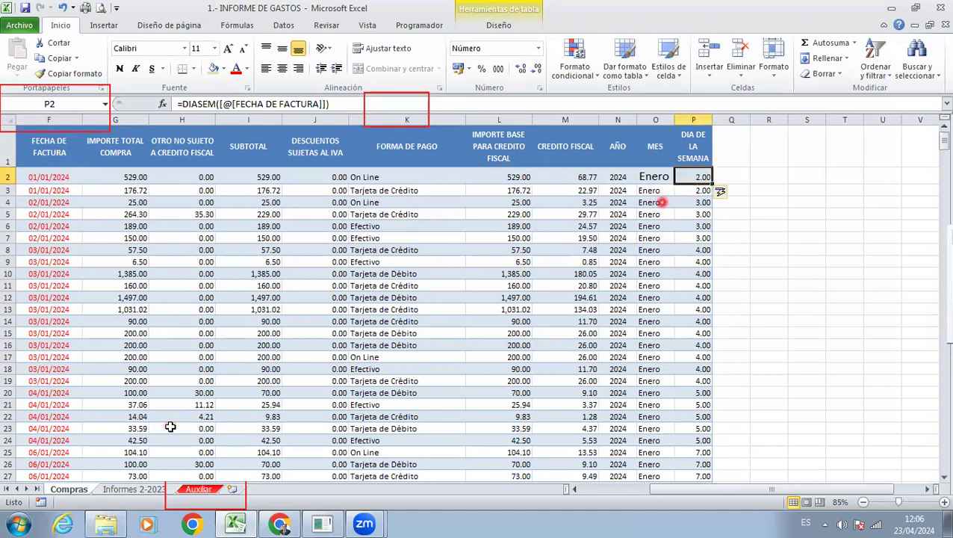
click(199, 489)
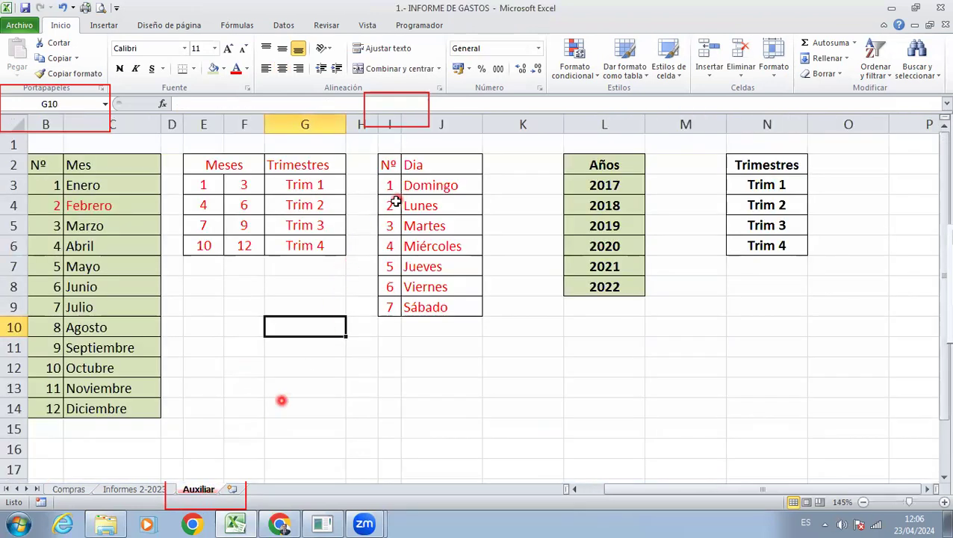
drag(394, 201, 426, 206)
click(224, 69)
click(288, 107)
click(488, 290)
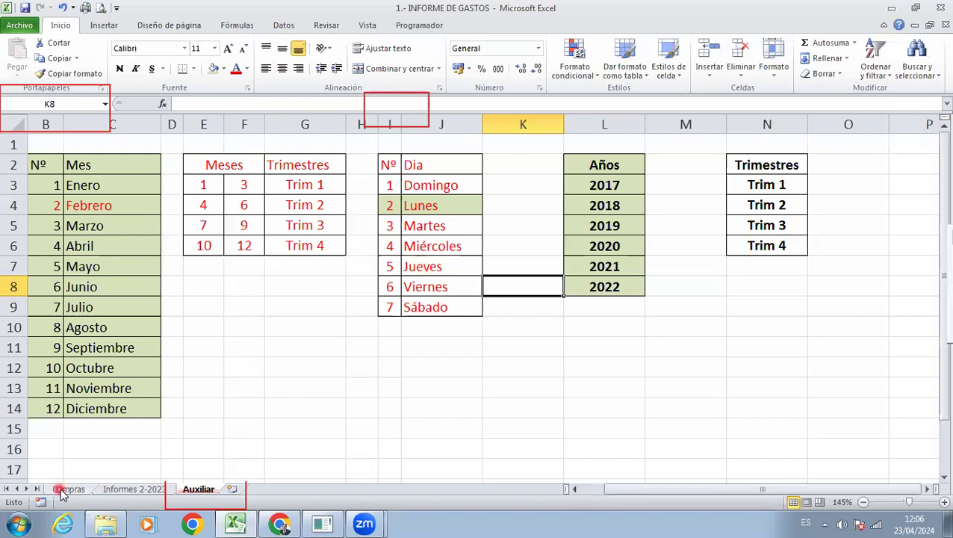
Check in the system calendar which weekday 1 January 2024 falls on and compare it with the Auxiliar weekday table.
click(905, 523)
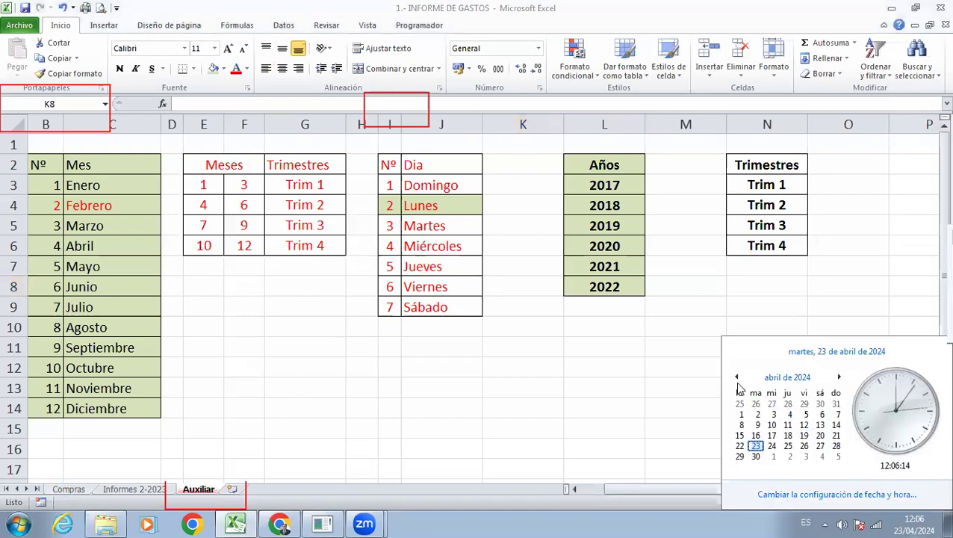
click(736, 378)
click(737, 378)
click(737, 378)
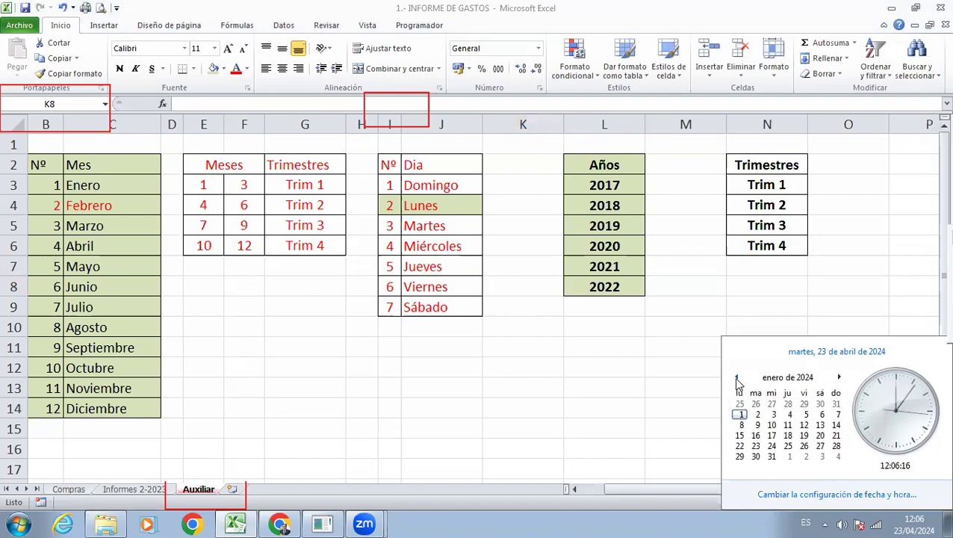
click(740, 415)
click(919, 523)
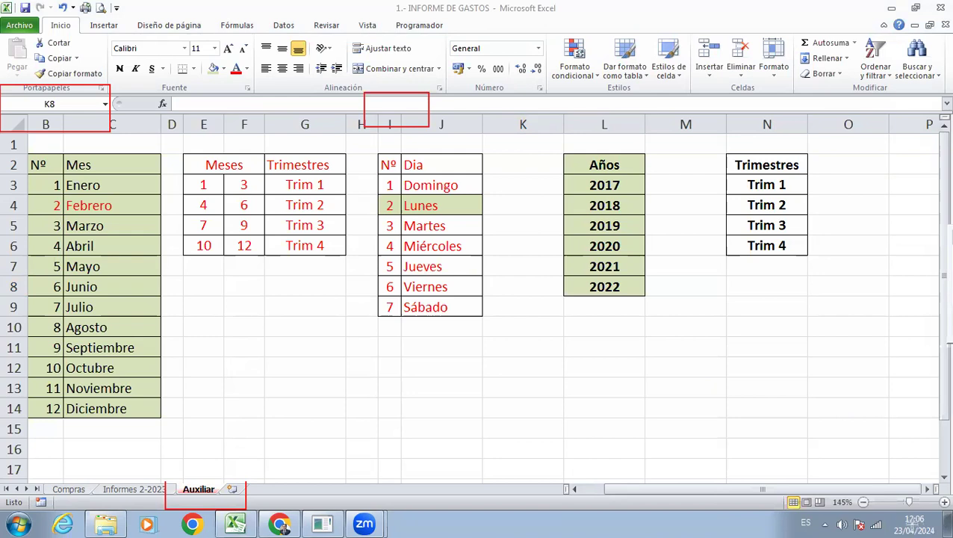
click(923, 521)
click(736, 378)
click(737, 378)
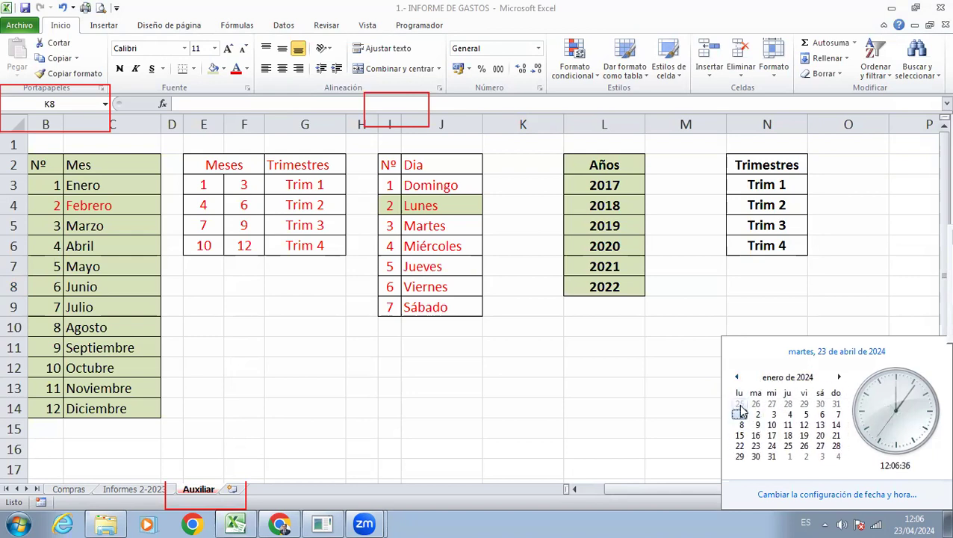
click(416, 166)
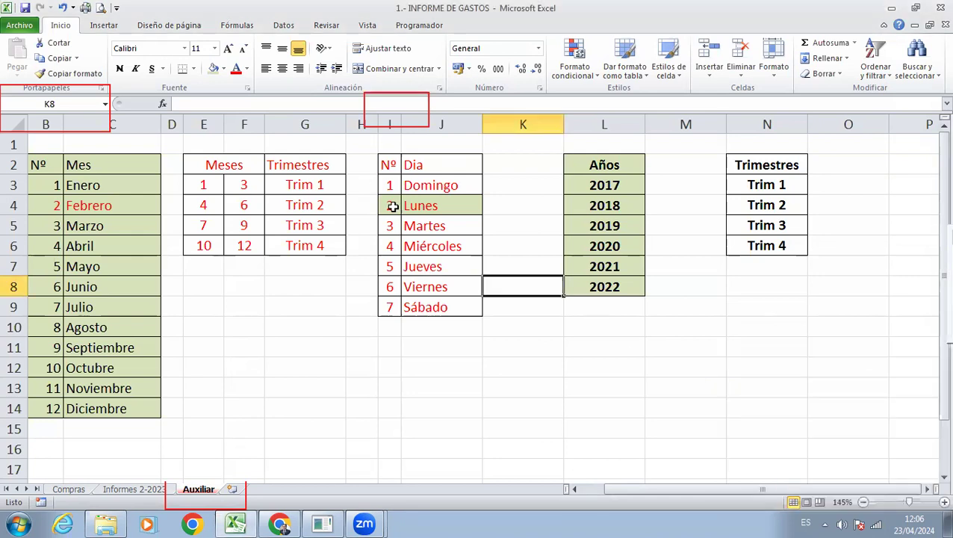
click(430, 207)
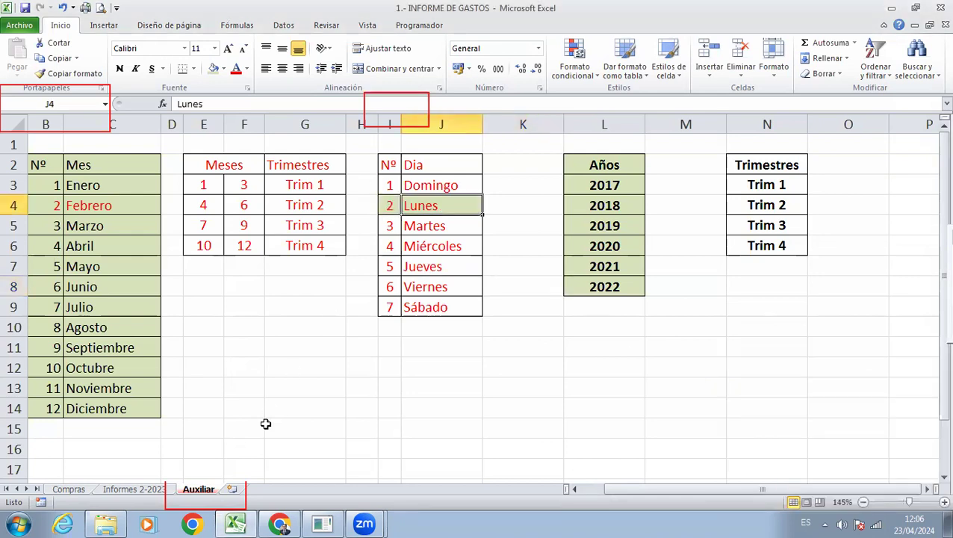
Set P2 on the Compras sheet to font size 14 and wrap its DIASEM formula in CONSULTAV as the lookup value.
click(71, 489)
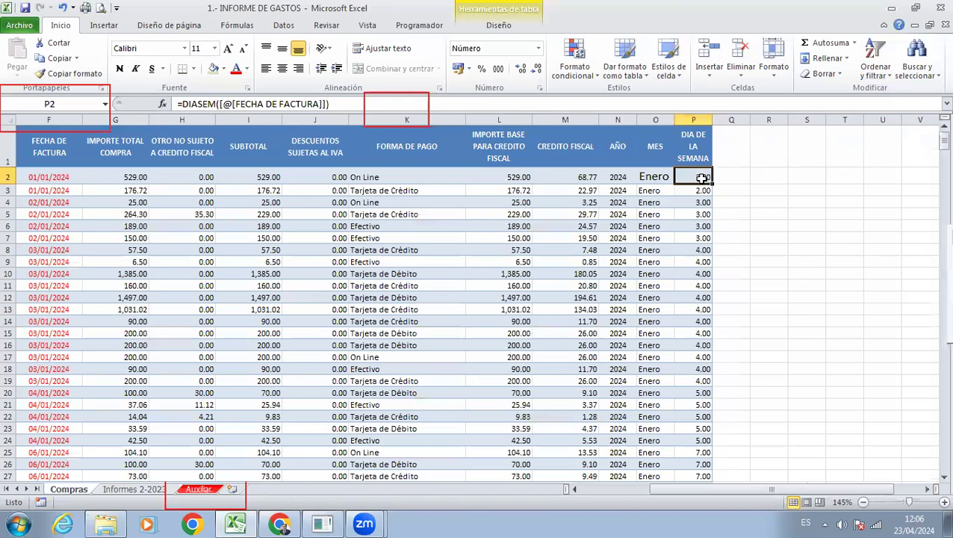
scroll(690, 216, down, 6)
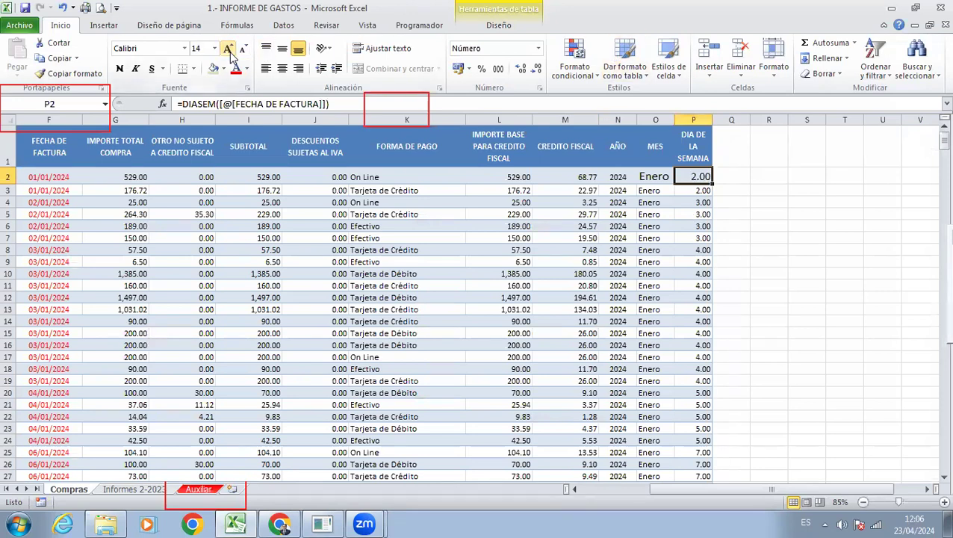
key(F2)
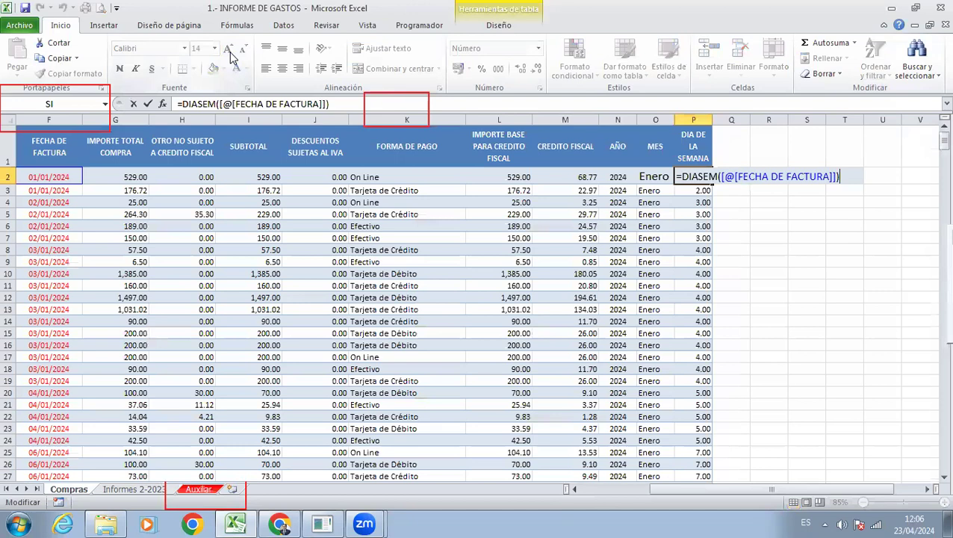
click(930, 489)
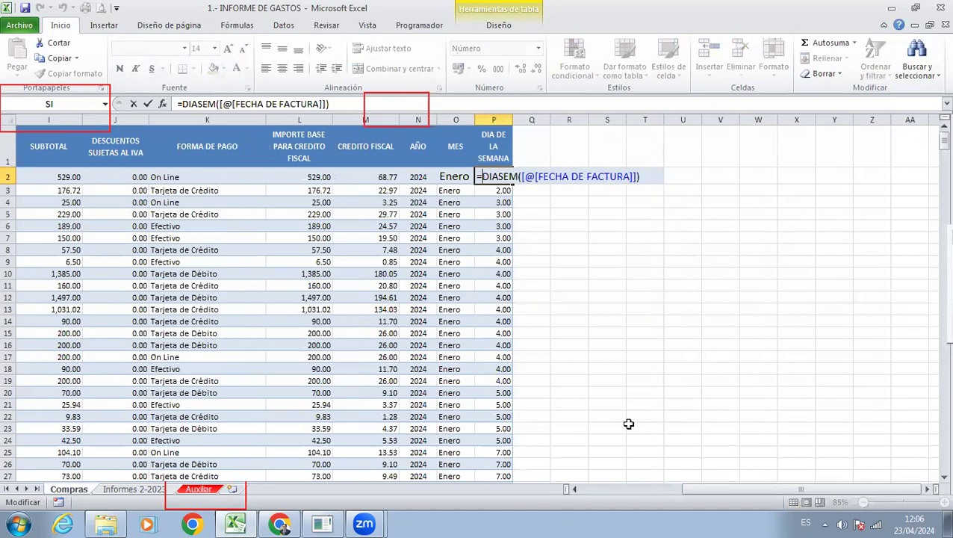
text(CONSULTAV)
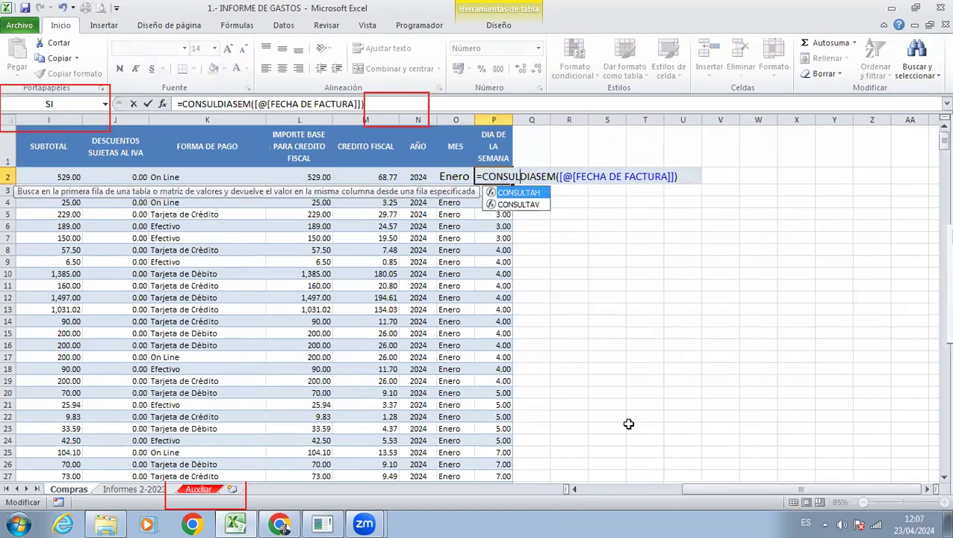
text(()
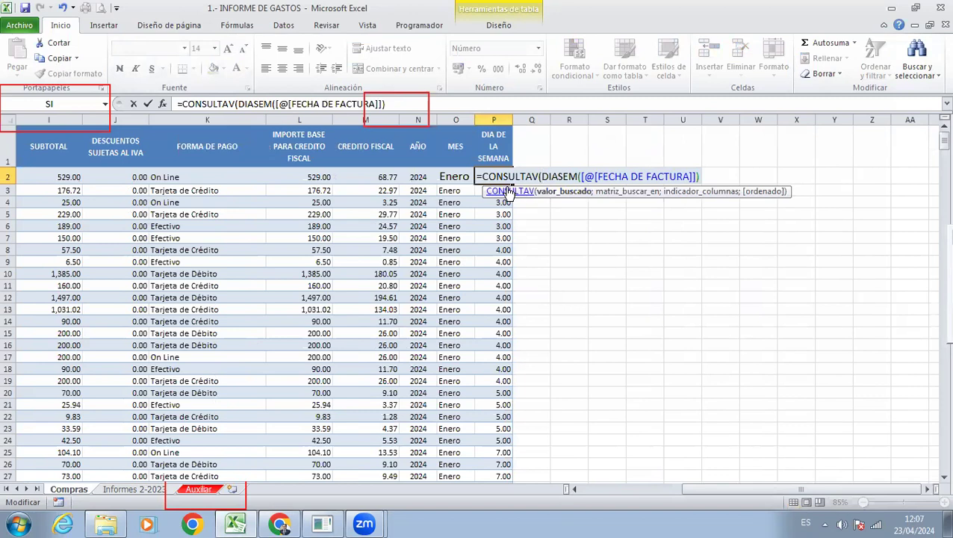
click(699, 176)
text(;)
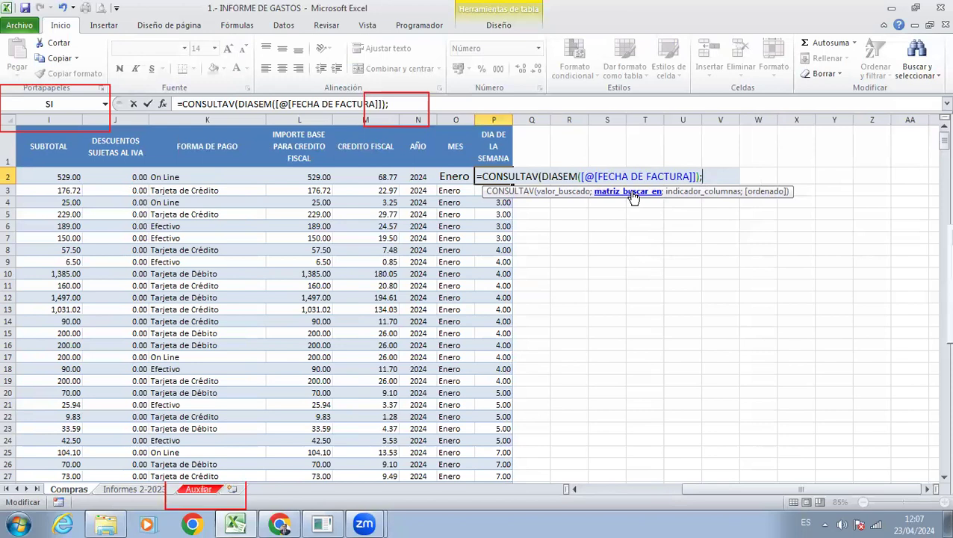
Insert the defined name DIA as the lookup array of the CONSULTAV formula in P2.
key(F3)
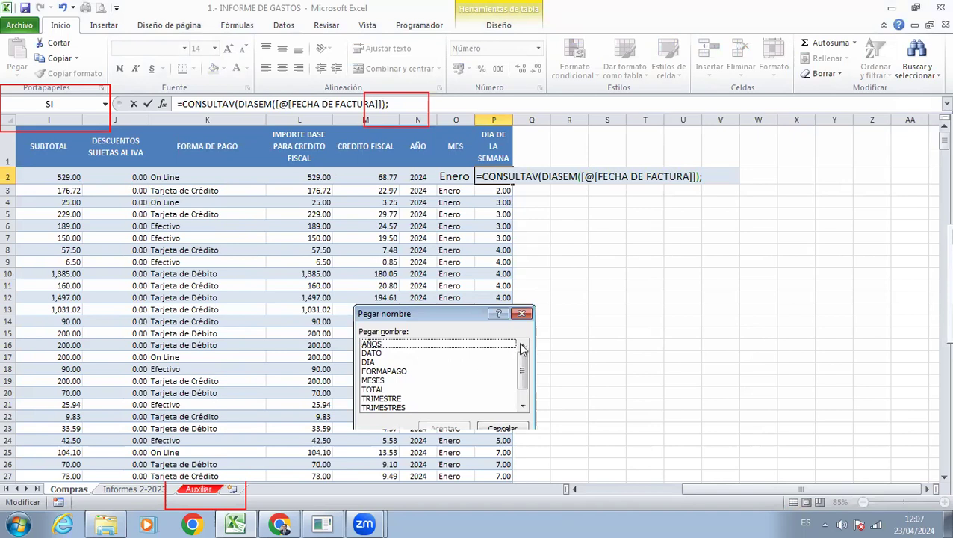
click(391, 345)
click(387, 354)
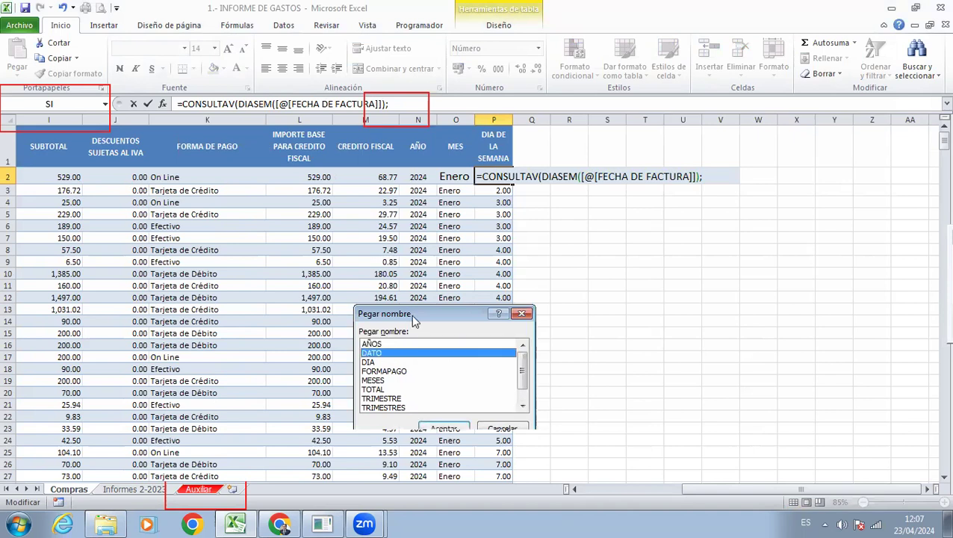
drag(411, 315, 643, 238)
click(608, 285)
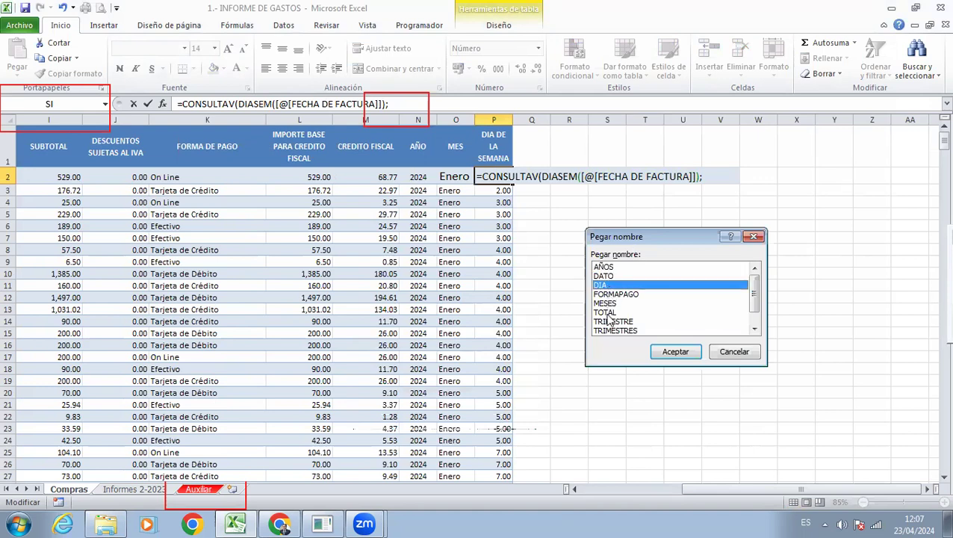
click(755, 331)
click(755, 332)
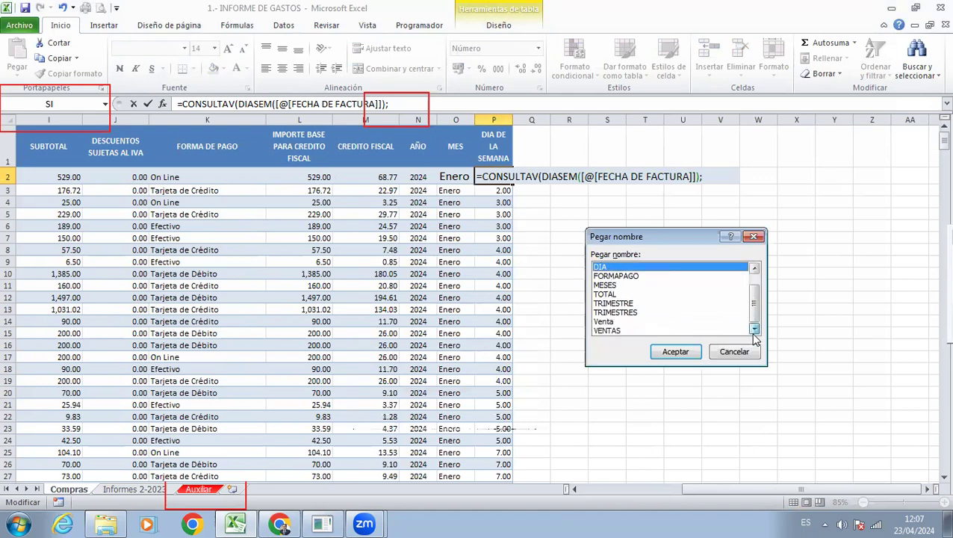
click(755, 268)
click(755, 268)
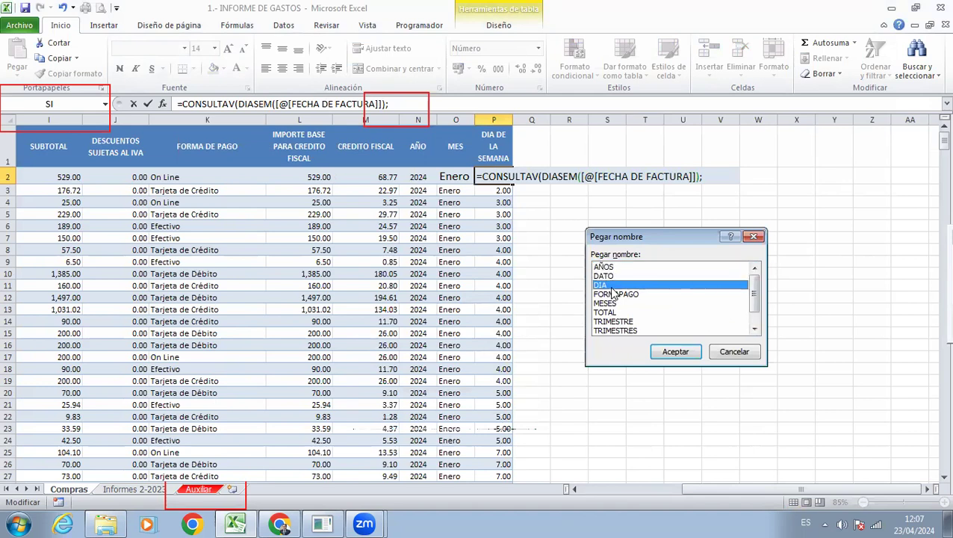
click(676, 351)
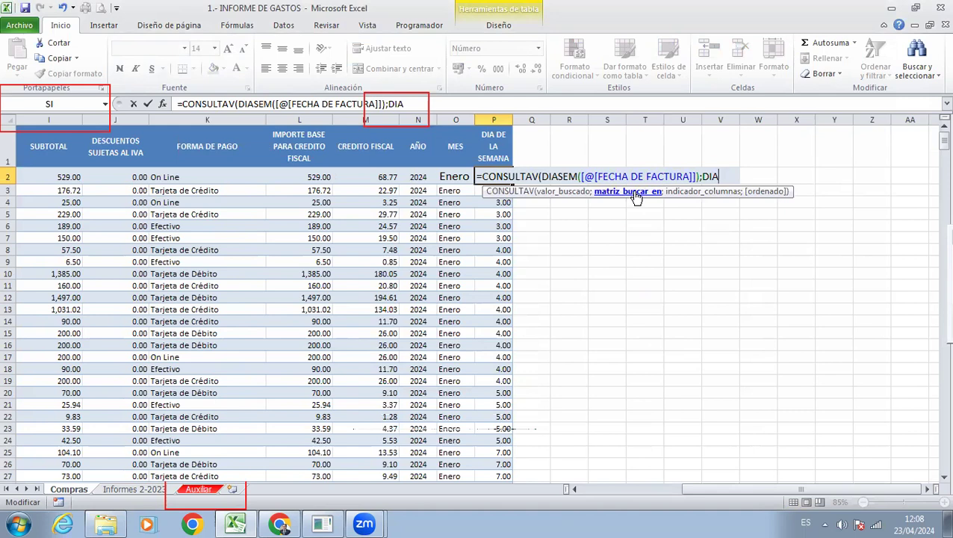
text(;)
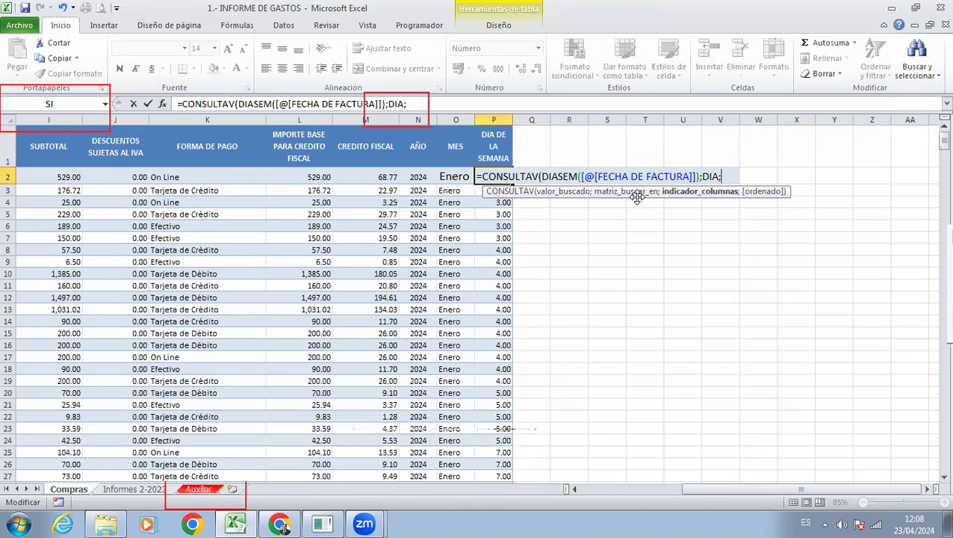
click(198, 489)
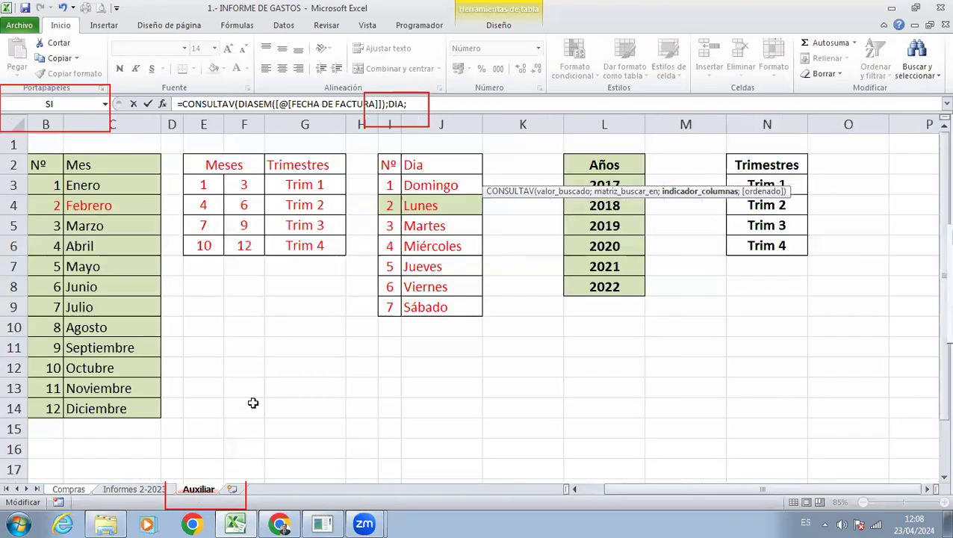
drag(387, 164, 385, 348)
drag(417, 164, 407, 349)
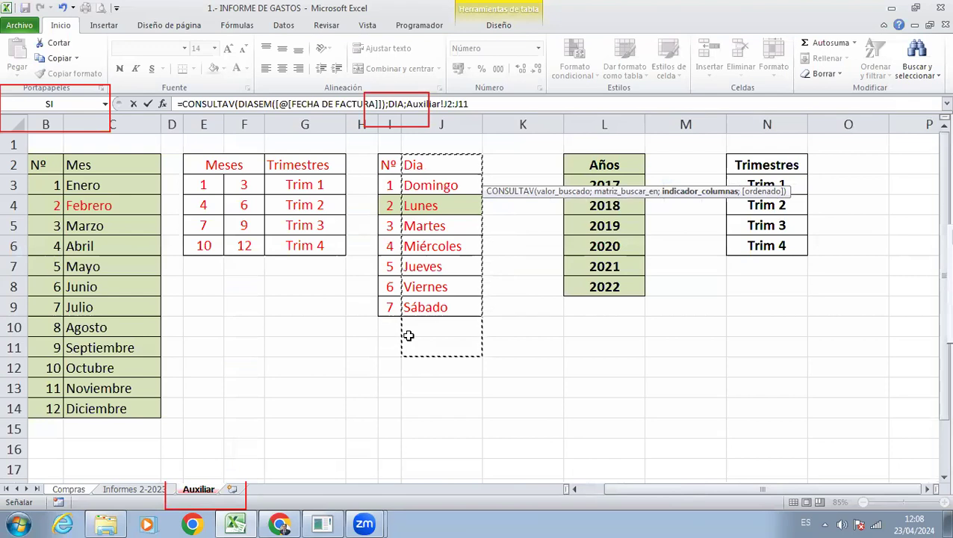
click(476, 104)
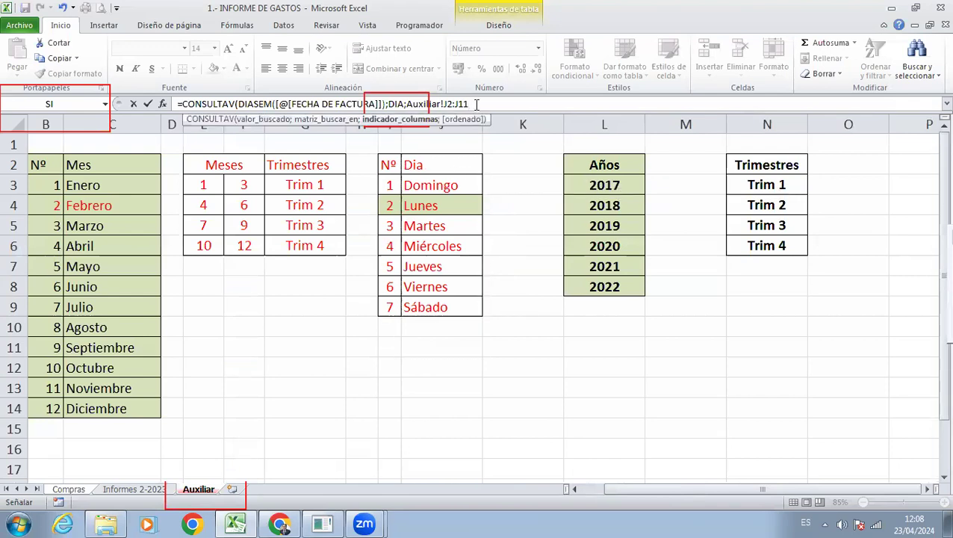
key(BackSpace)
key(BackSpace)
key(BackSpace)
key(BackSpace)
key(BackSpace)
key(BackSpace)
key(BackSpace)
key(BackSpace)
key(BackSpace)
key(BackSpace)
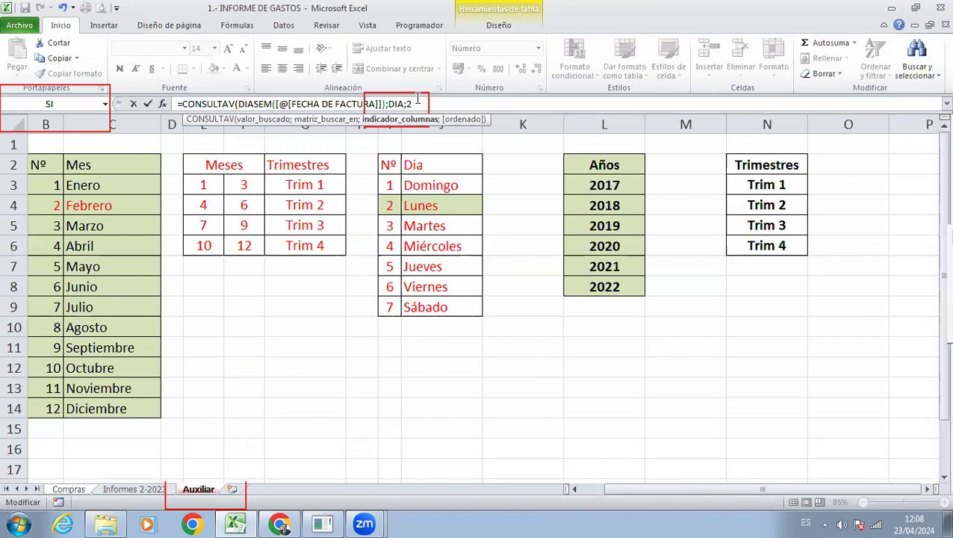
Complete the CONSULTAV formula with column index 2 and exact match 0, and autofit the DIA DE LA SEMANA column.
text(2;)
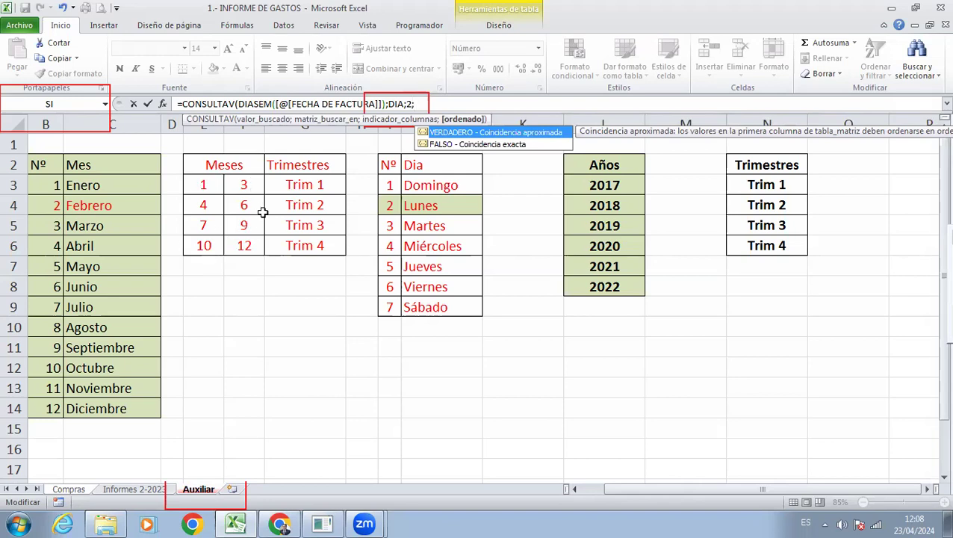
text(0))
key(Return)
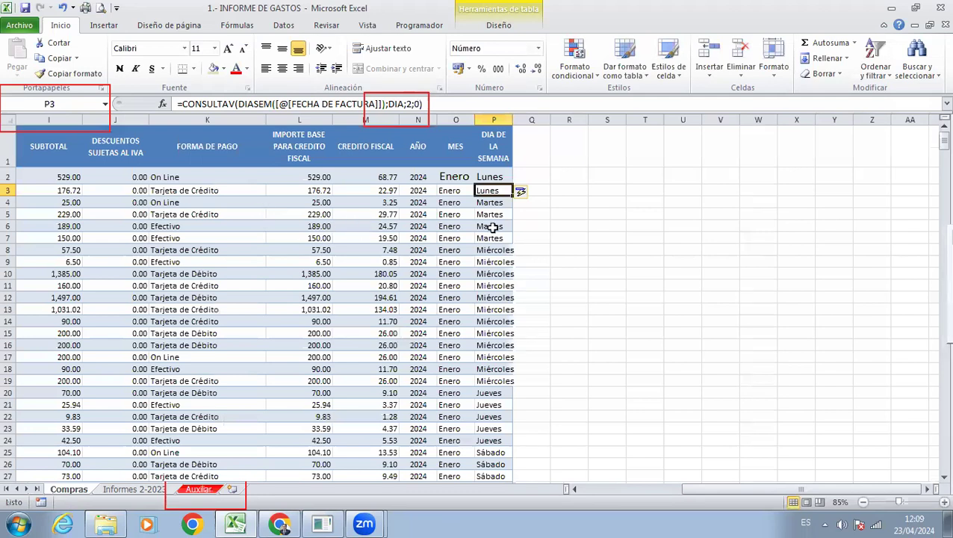
double_click(513, 120)
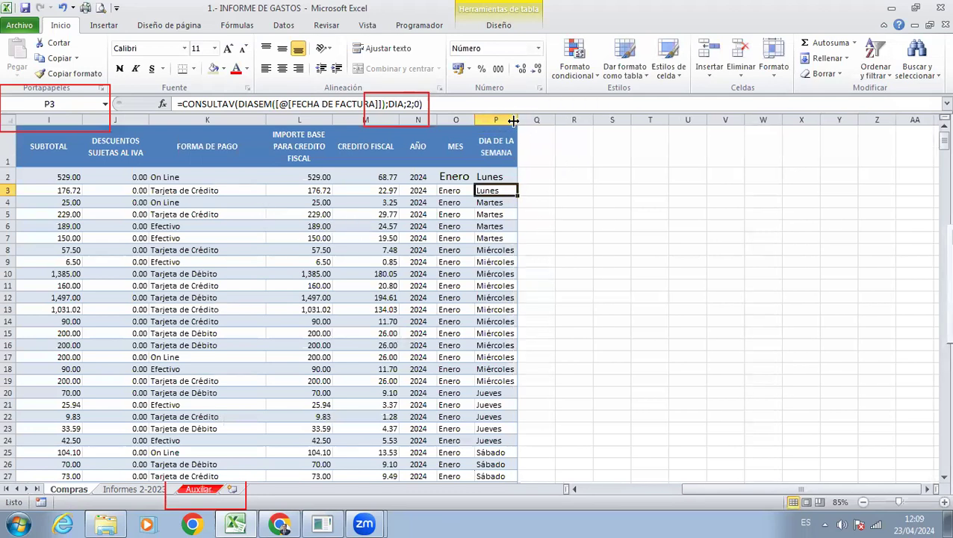
Compare the weekday name in P2 with the invoice date in F2 along the first data row.
click(497, 176)
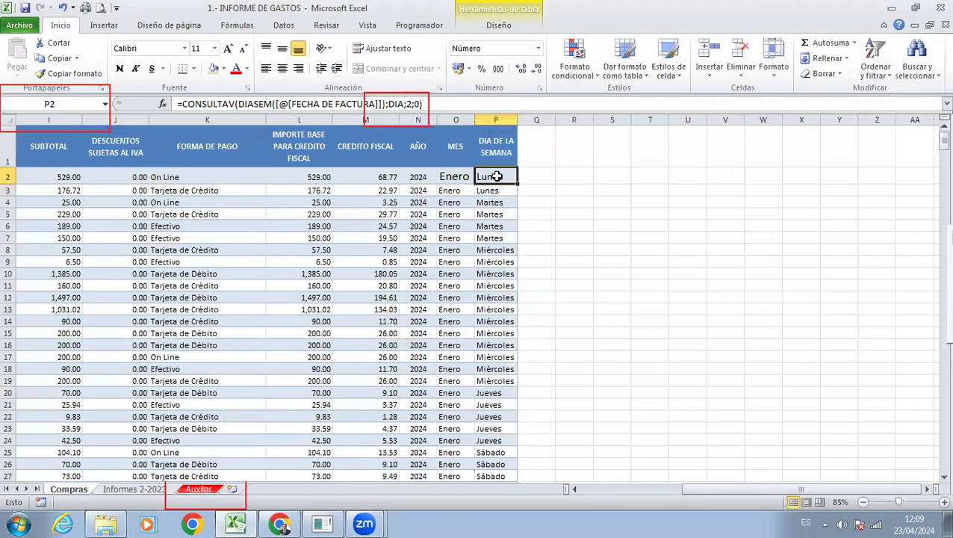
key(Left)
key(Left)
key(Left)
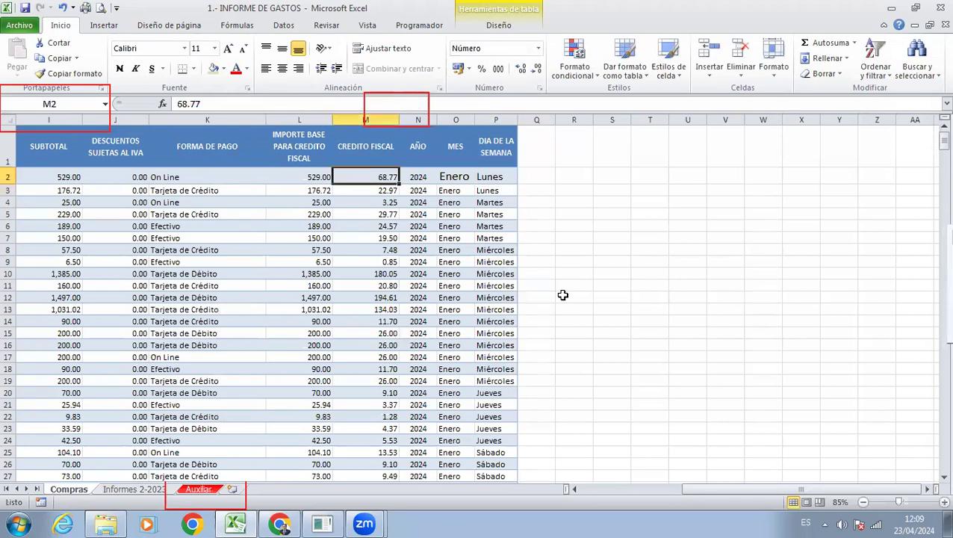
key(Left)
key(Left)
key(Left)
key(Left)
key(Left)
key(Left)
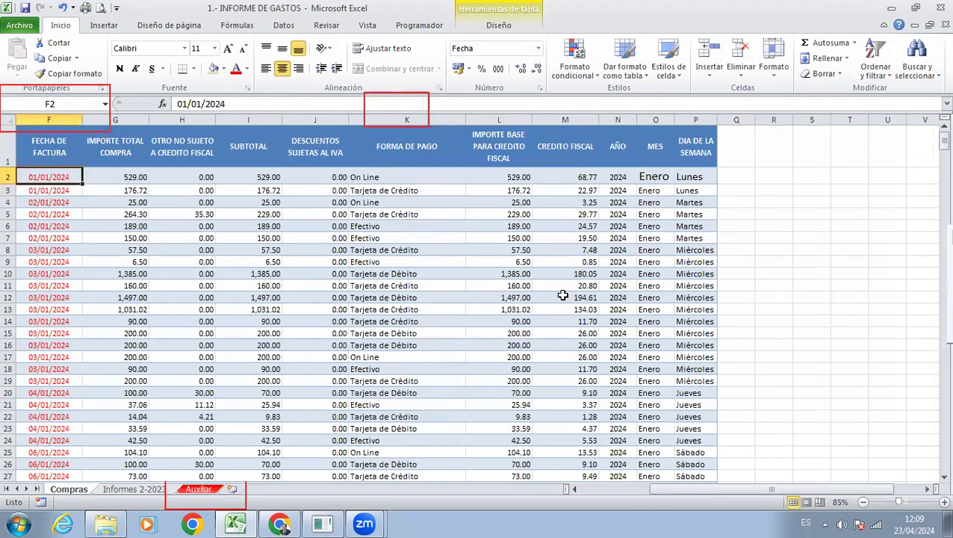
key(Right)
key(Right)
key(Right)
key(Right)
key(Right)
key(Right)
key(Right)
key(Right)
key(Right)
key(Right)
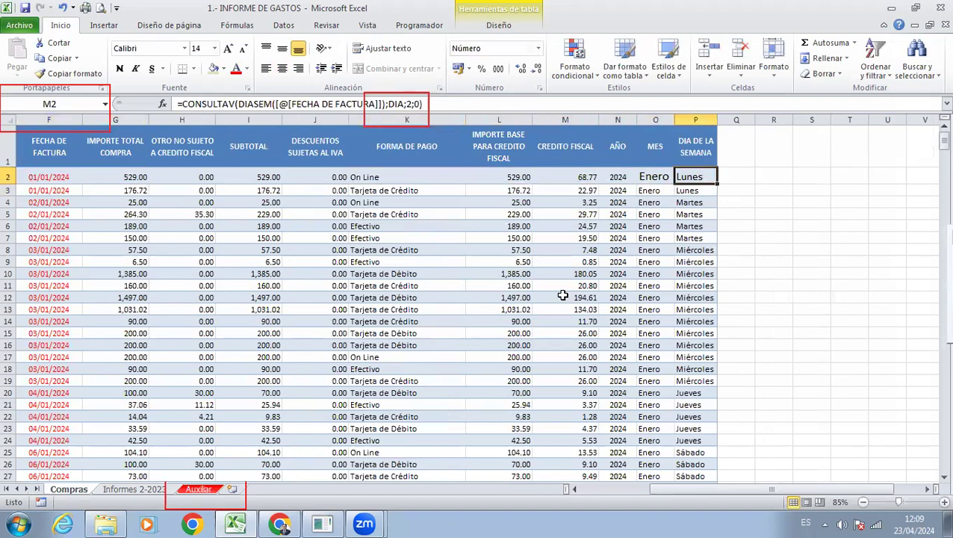
Check the weekday of 1 January 2024 in the system calendar against the DIA DE LA SEMANA value in P2.
click(904, 523)
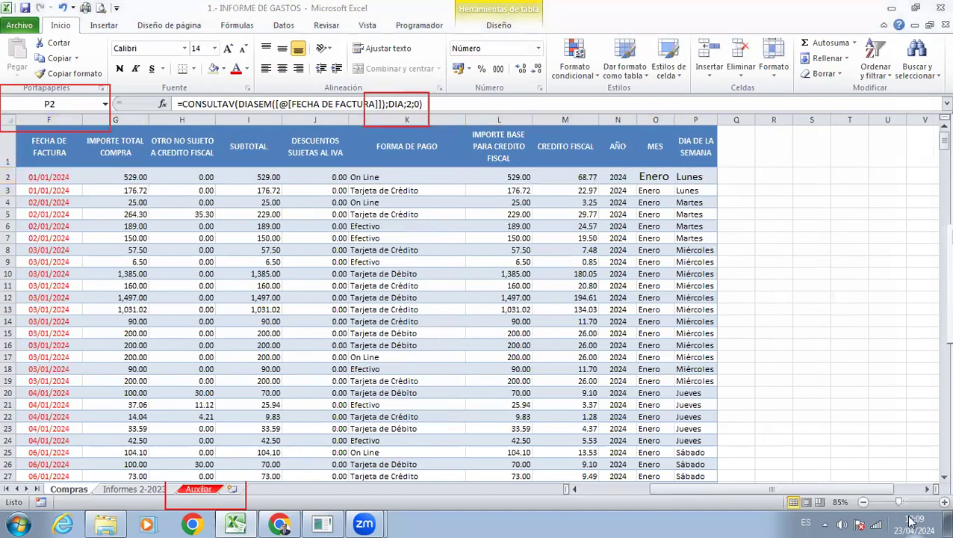
click(737, 377)
click(736, 378)
click(737, 377)
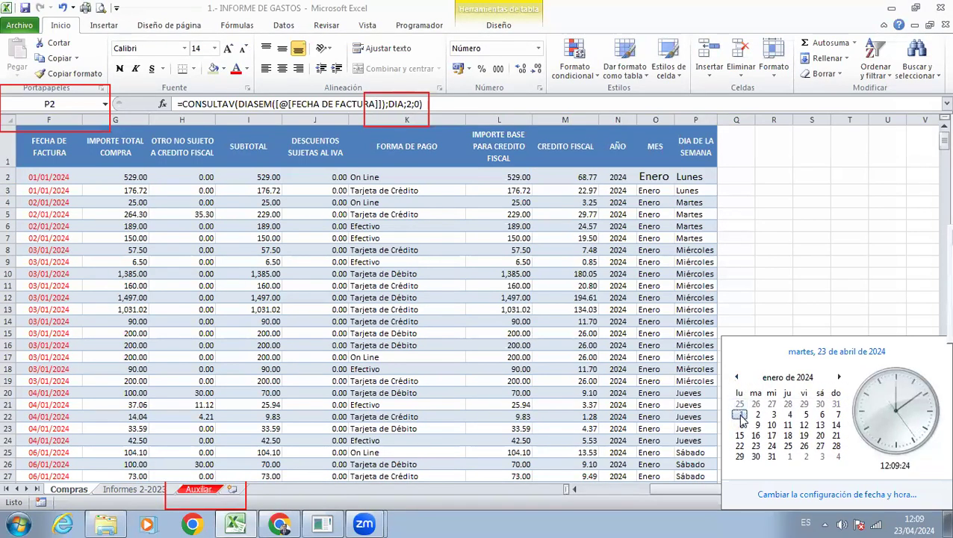
click(712, 210)
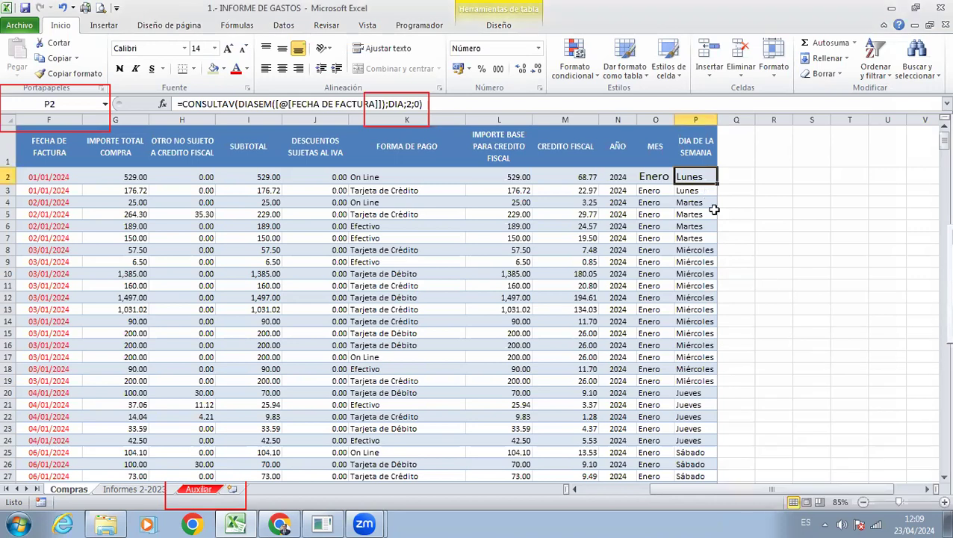
Undo the CONSULTAV lookup and column autofit in DIA DE LA SEMANA, and restore both.
key(ctrl+z)
key(ctrl+z)
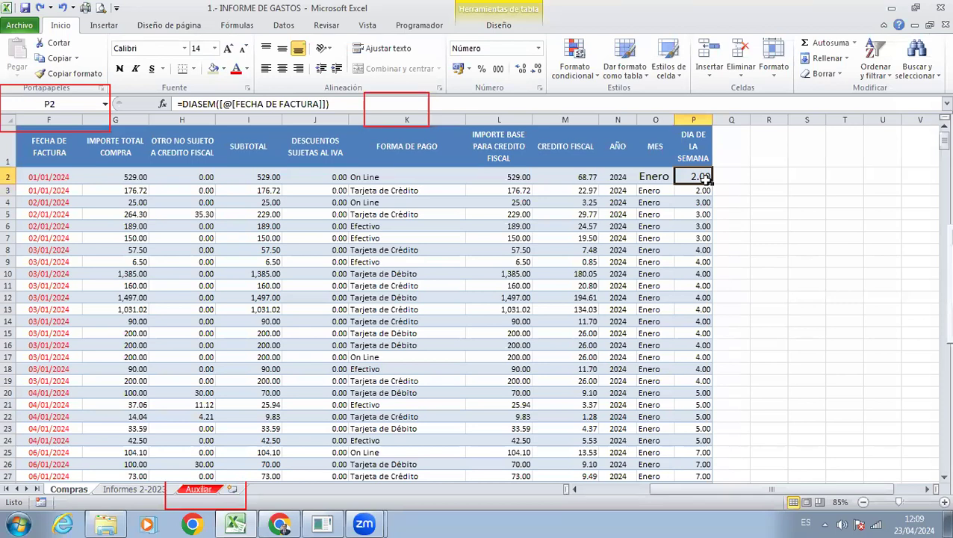
key(F2)
key(Escape)
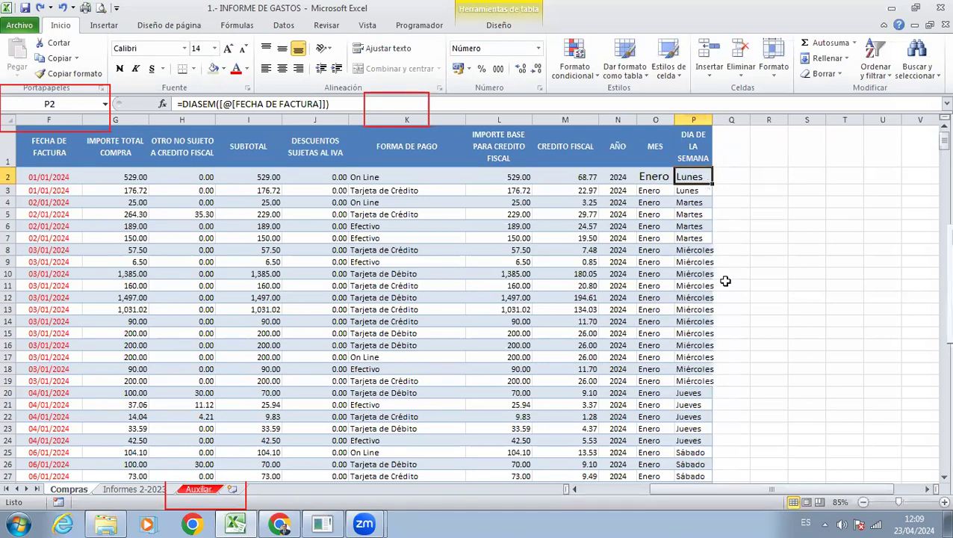
double_click(713, 119)
Add a table column with the header TRIMESTRE in Q1, beside DIA DE LA SEMANA.
click(736, 176)
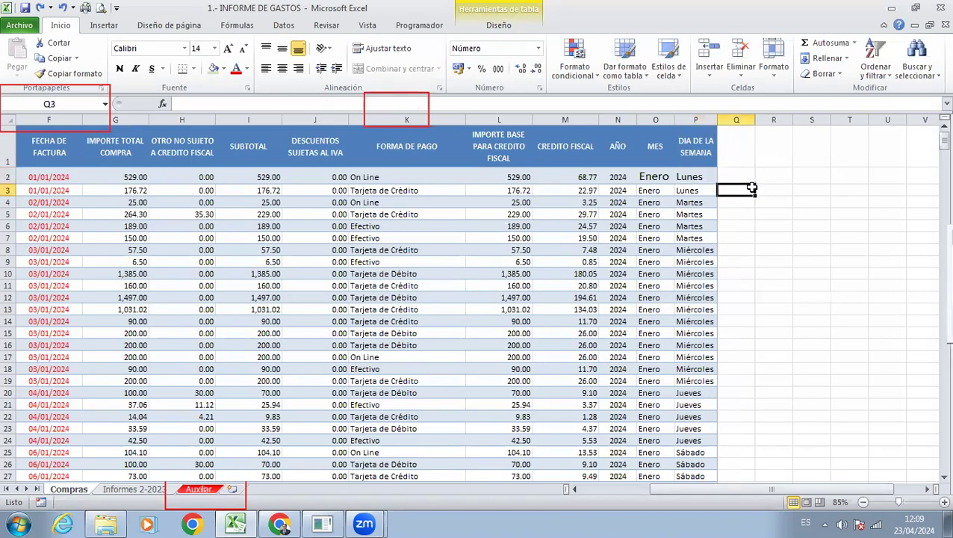
click(745, 159)
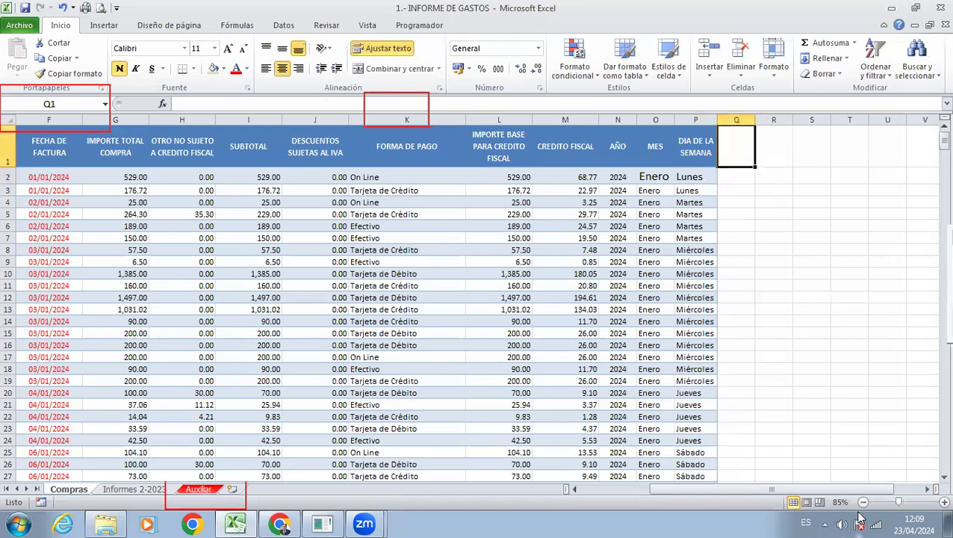
text(TRIMESTRE)
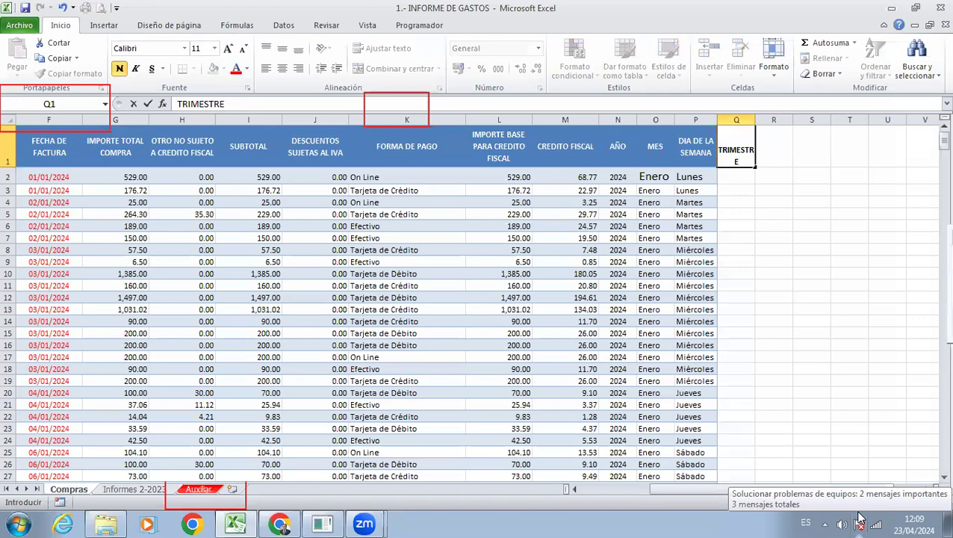
key(Return)
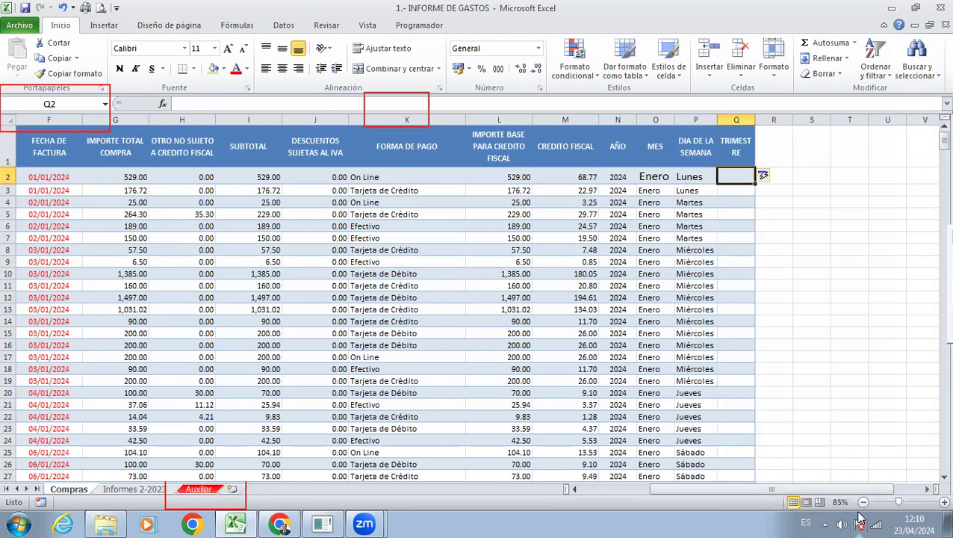
Enter ENERO in S2 and fill the month series down column S to row 114.
key(Right)
key(Right)
text(ENERO)
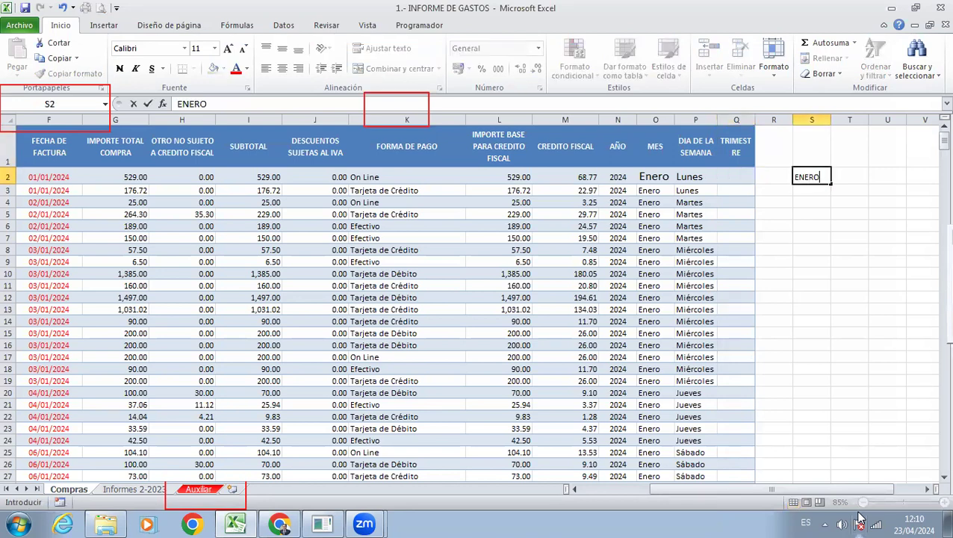
key(Return)
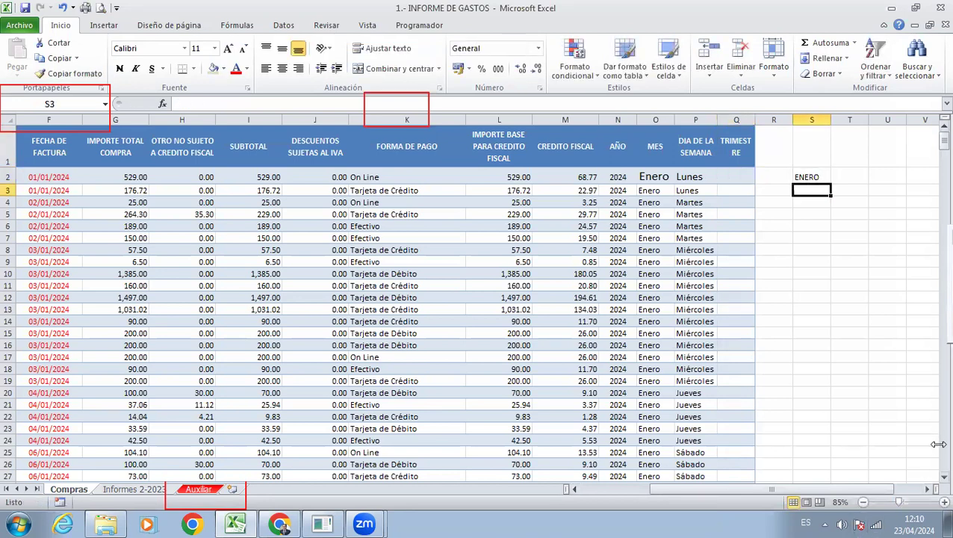
click(815, 173)
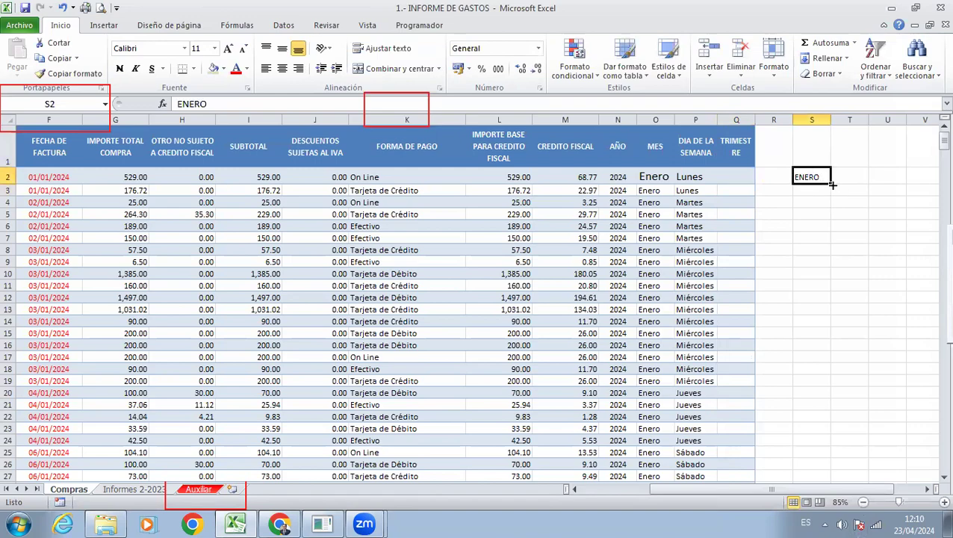
drag(831, 185, 867, 164)
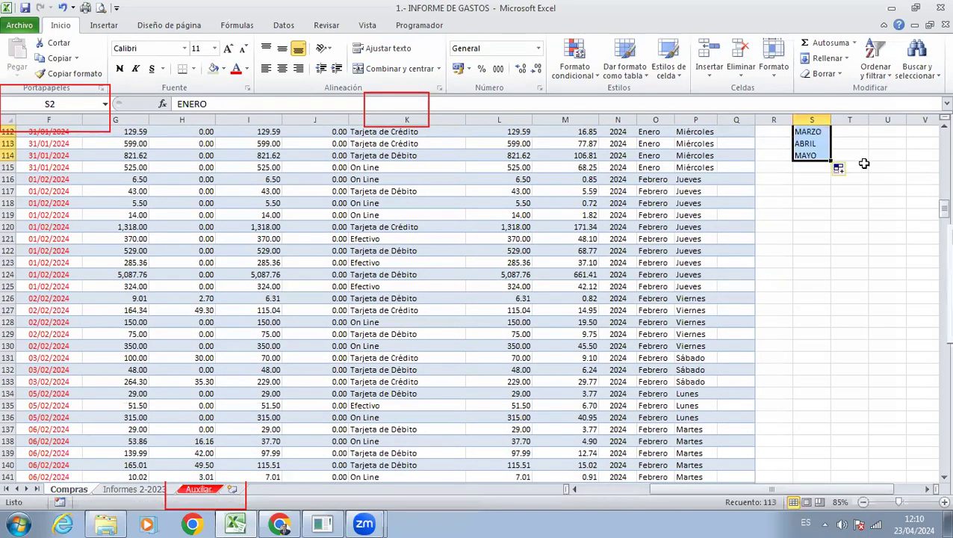
Clear the filled month series from column S.
scroll(836, 206, up, 15)
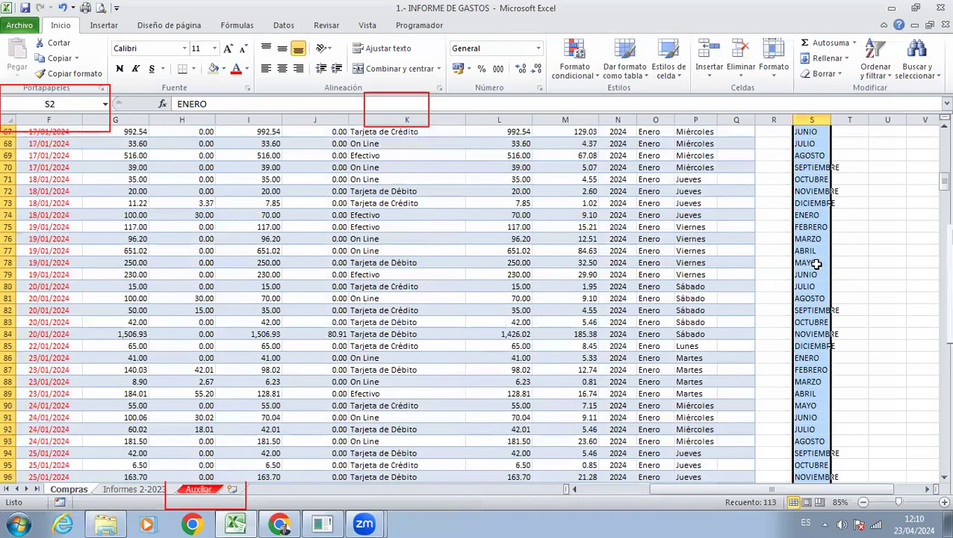
key(Delete)
click(824, 178)
drag(824, 215, 821, 260)
click(812, 236)
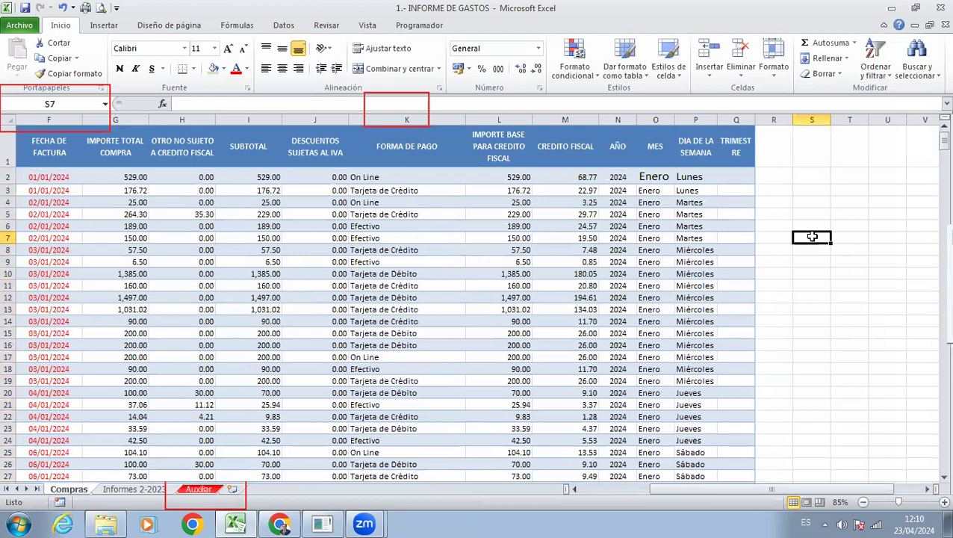
Widen column Q so the TRIMESTRE header fits on one line.
click(751, 177)
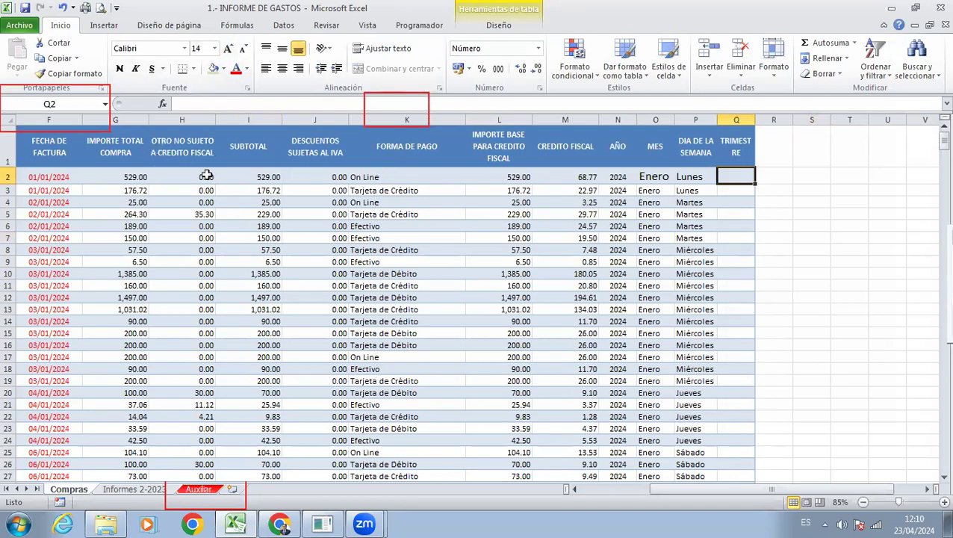
drag(754, 119, 774, 119)
click(753, 146)
click(756, 116)
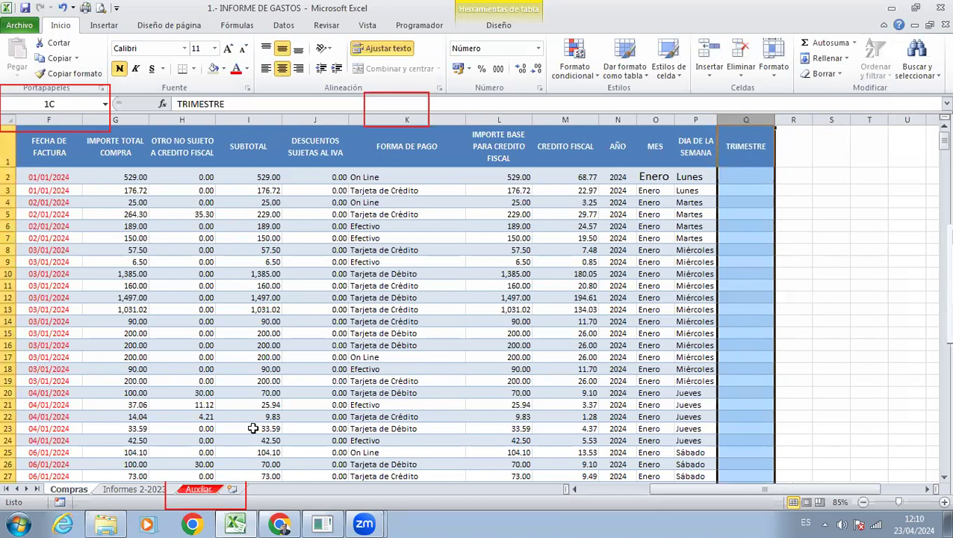
Examine the Meses and Trimestres table on the Auxiliar sheet, following each month range to its quarter name.
click(199, 489)
click(244, 346)
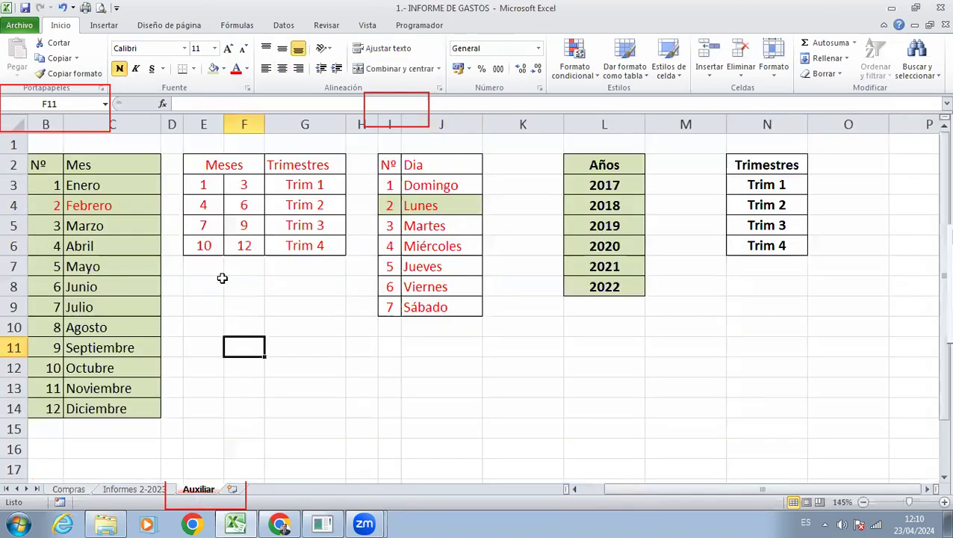
drag(309, 162, 240, 244)
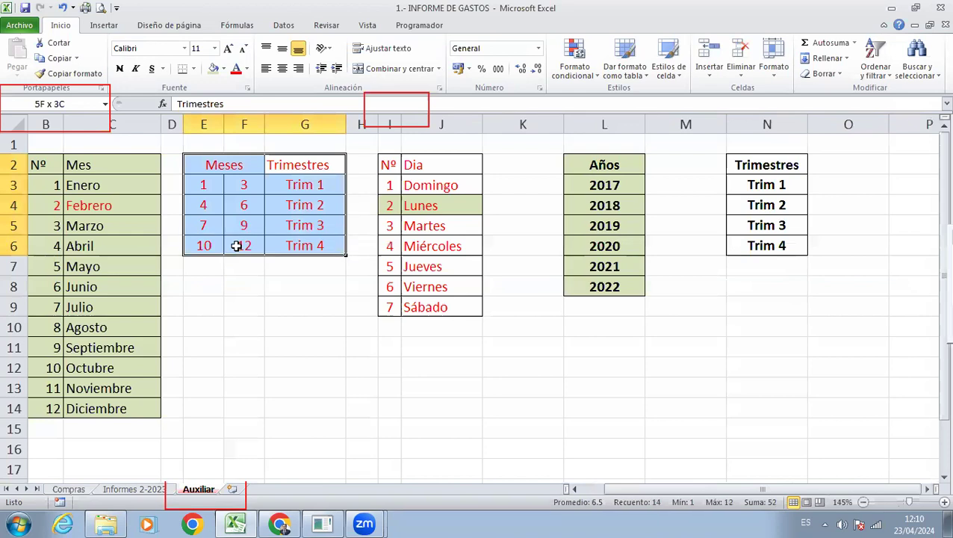
click(228, 187)
click(213, 186)
click(294, 182)
click(241, 202)
click(204, 224)
click(244, 225)
click(300, 223)
click(215, 242)
click(260, 243)
click(275, 246)
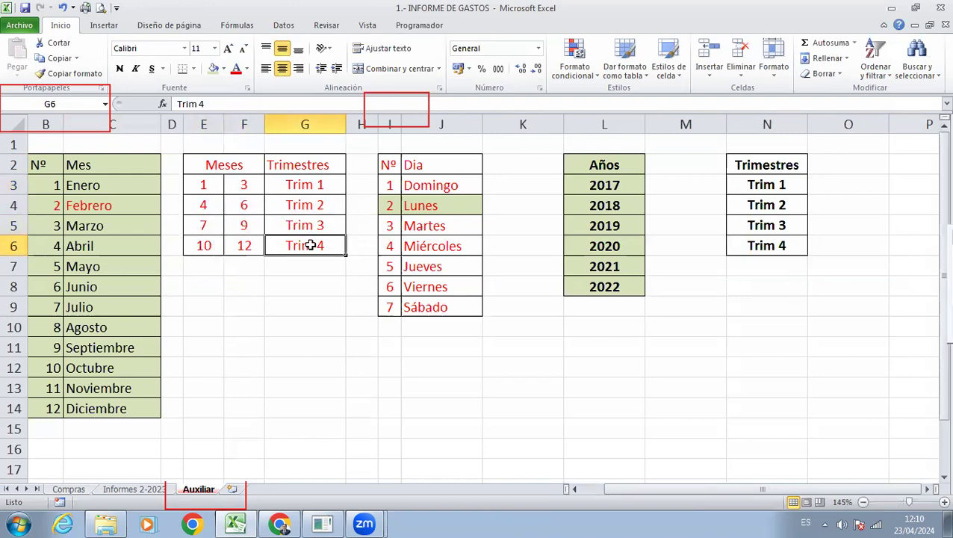
Review the starting and ending month numbers in E3:F6 that define each quarter.
drag(216, 189, 249, 243)
drag(217, 180, 235, 245)
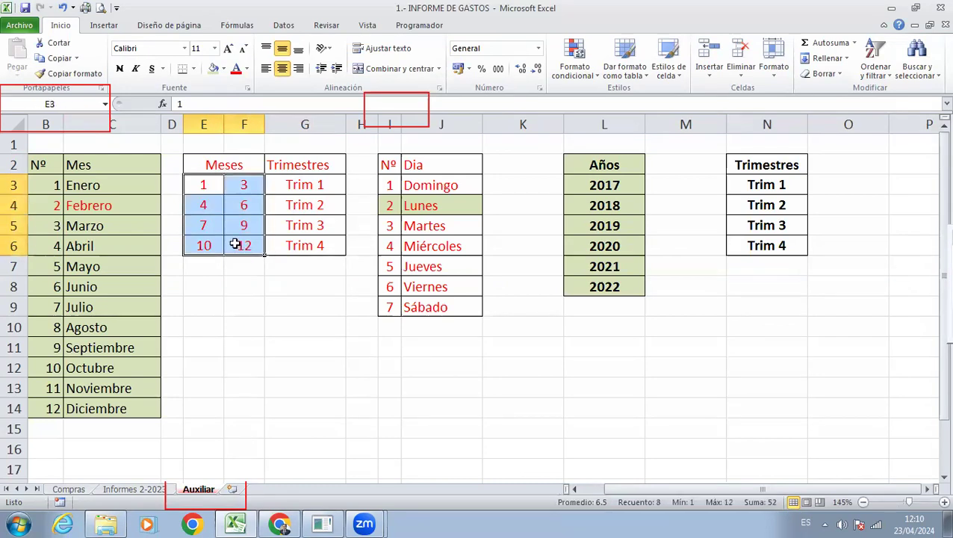
click(227, 203)
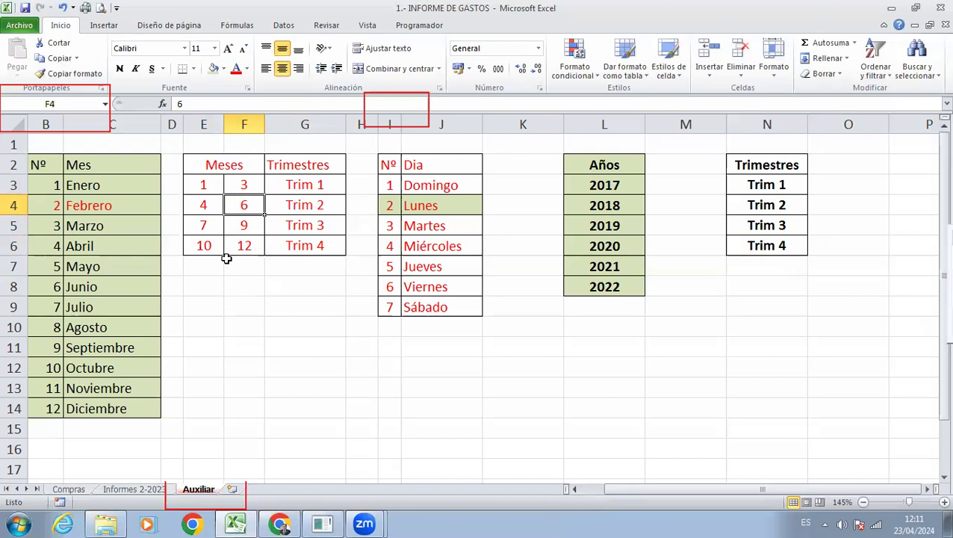
click(229, 263)
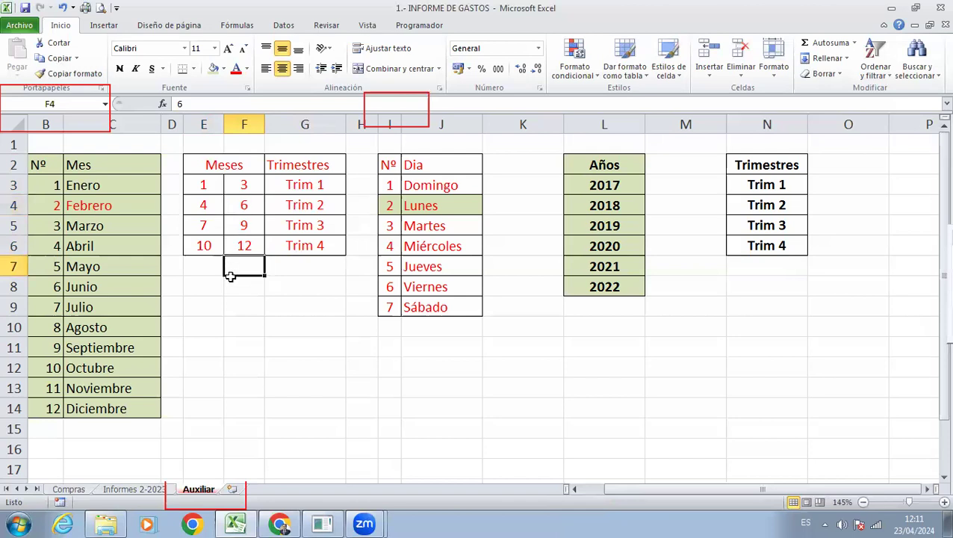
Return to the Compras sheet and select Q2, the first data cell under TRIMESTRE.
click(74, 489)
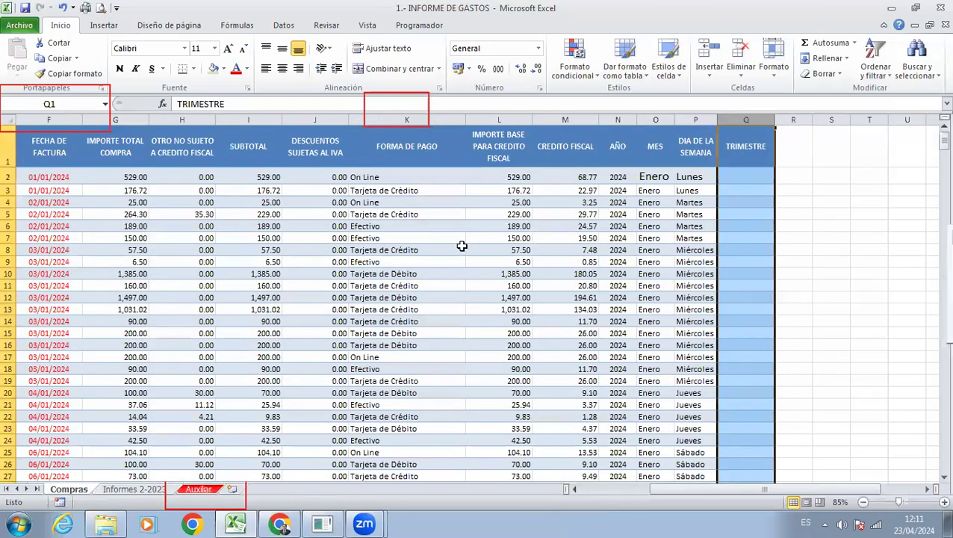
click(747, 178)
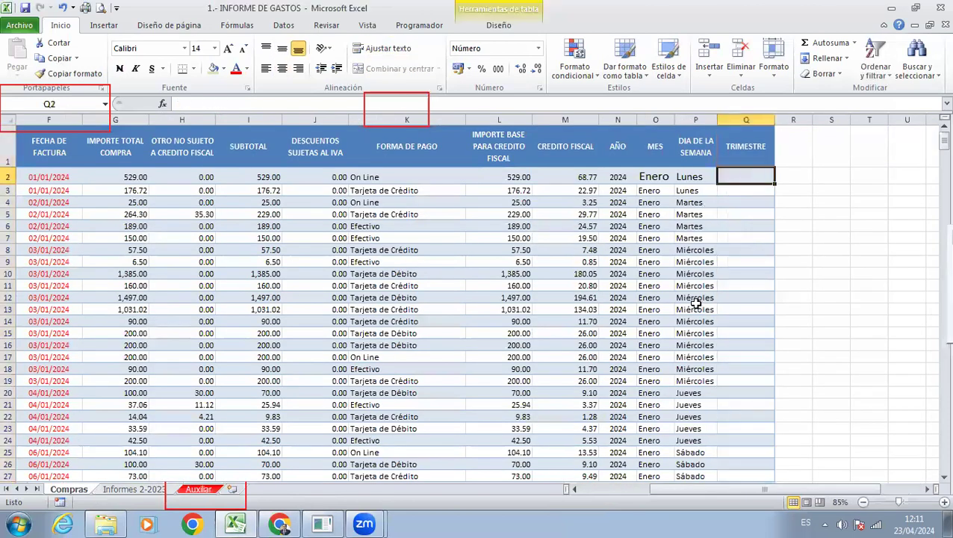